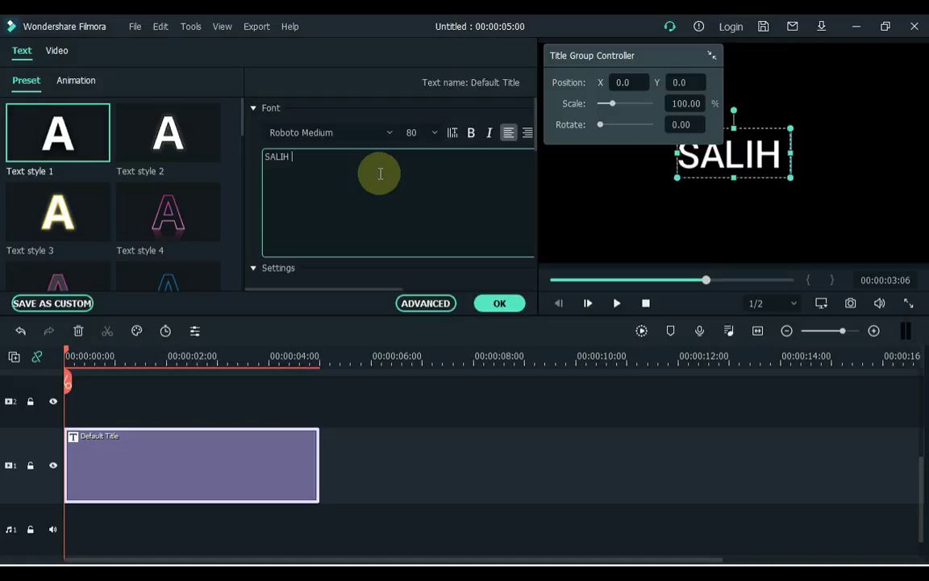
# Change the title to SALIH TUTORIALS in the Impact font at size 125.
pyautogui.write('TUTORIALS')
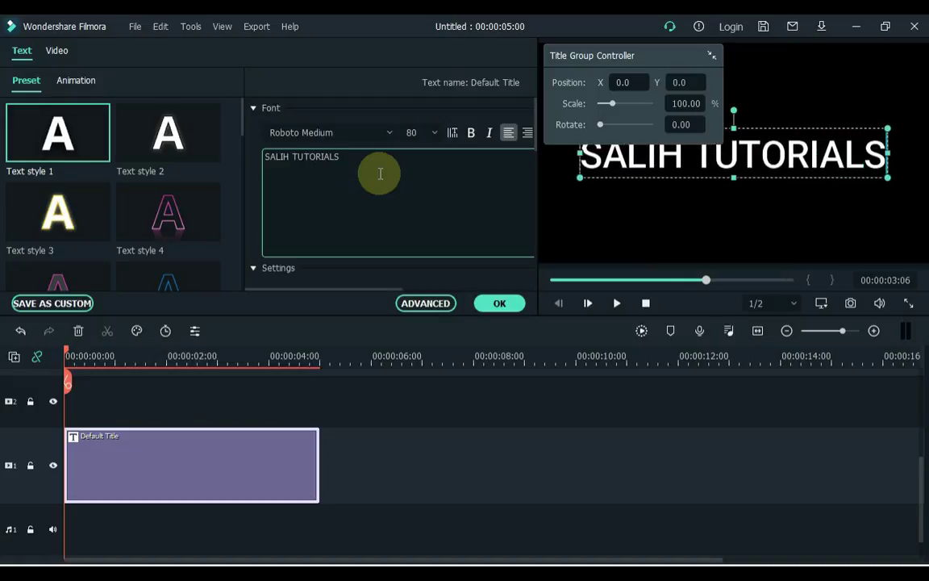
pyautogui.click(344, 132)
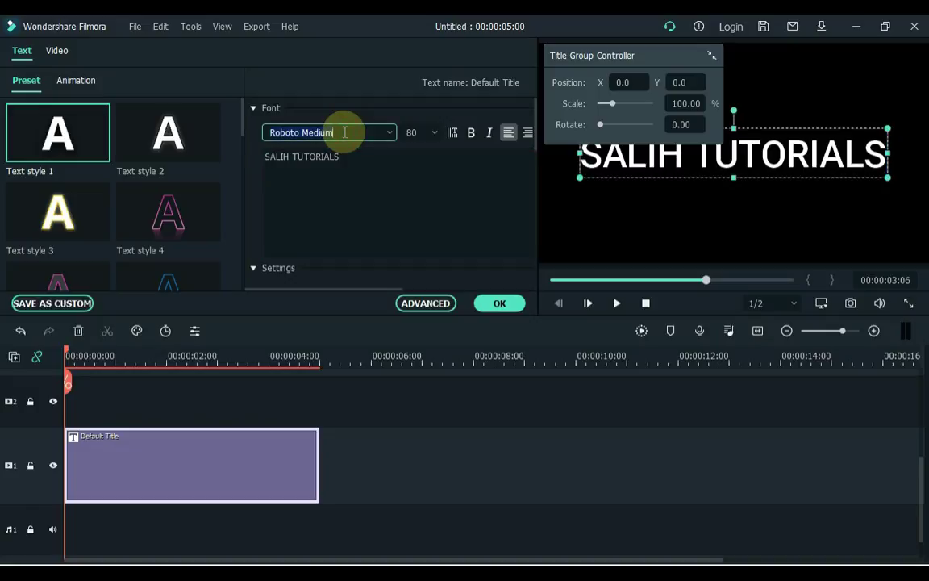
pyautogui.write('Impact')
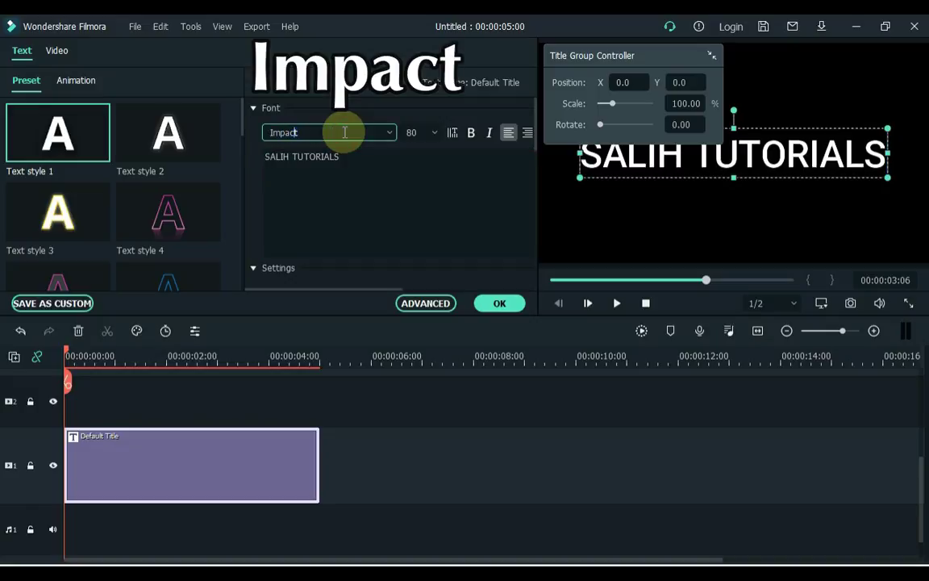
pyautogui.press('Return')
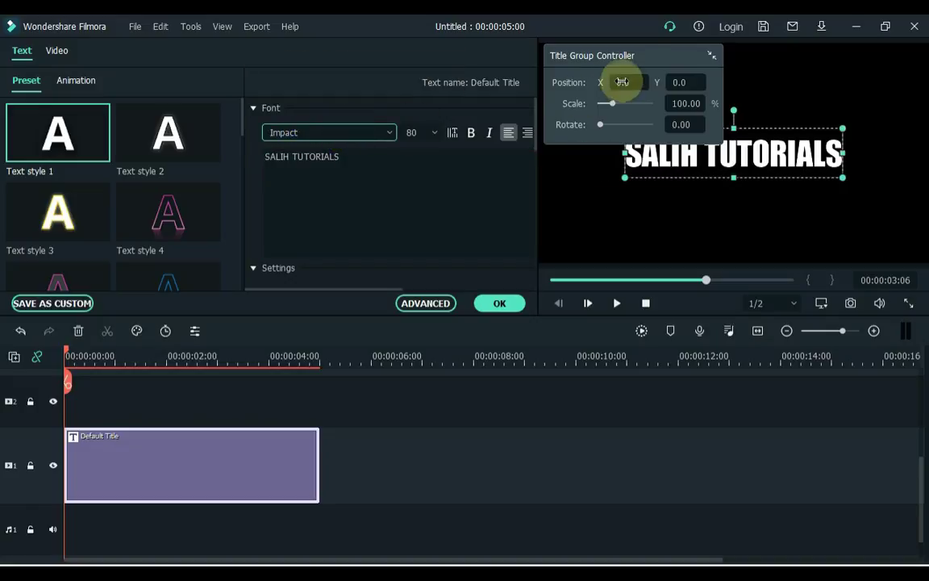
pyautogui.moveTo(630, 61); pyautogui.dragTo(553, 385)
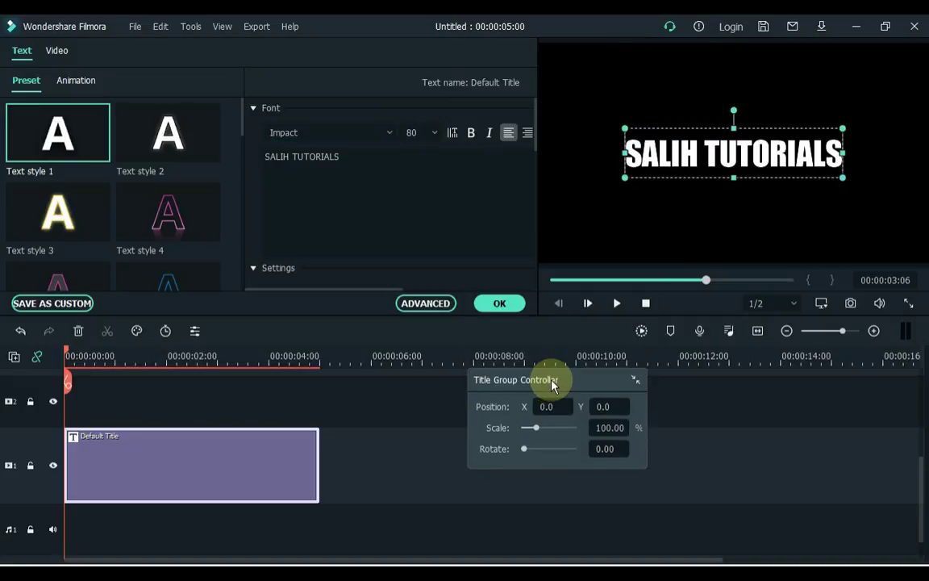
pyautogui.click(435, 134)
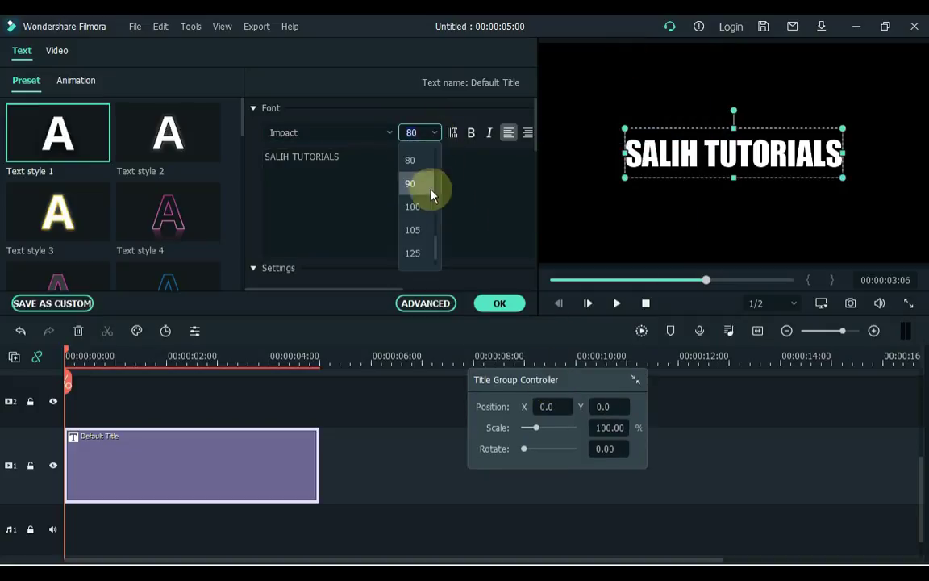
pyautogui.click(415, 253)
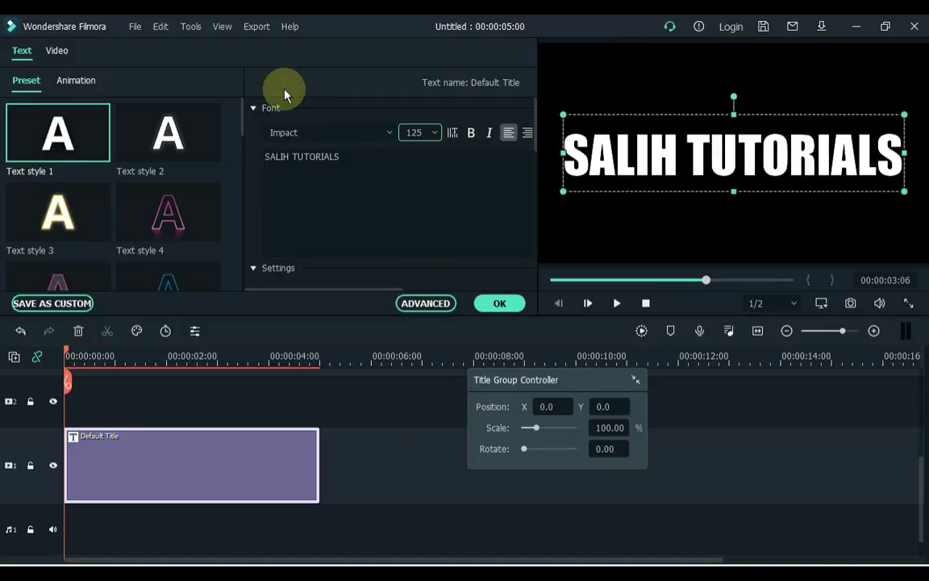
# Apply the orange outline Text style 18 and the String Blur animation, then confirm.
pyautogui.moveTo(244, 112); pyautogui.dragTo(249, 230)
pyautogui.click(207, 208)
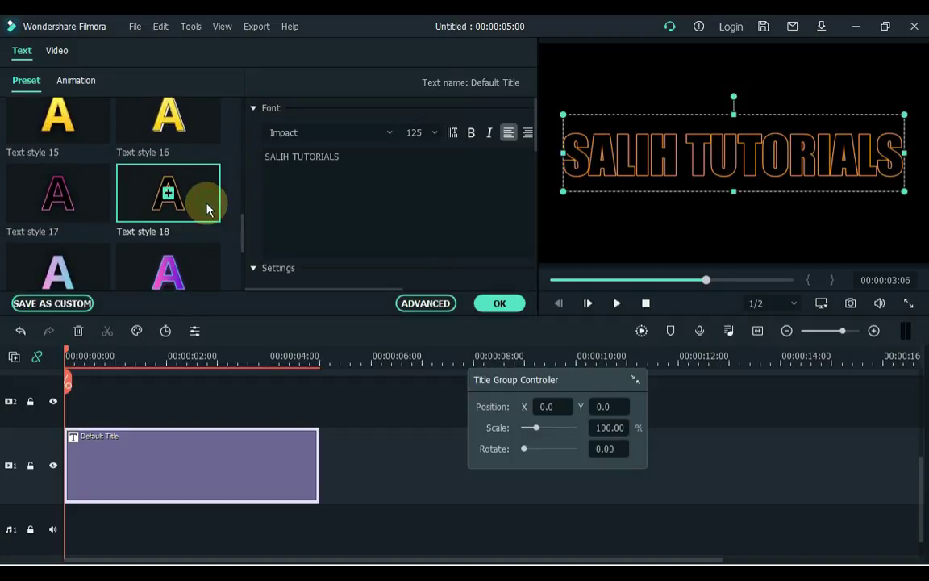
pyautogui.click(85, 81)
pyautogui.moveTo(244, 102); pyautogui.dragTo(246, 110)
pyautogui.moveTo(187, 198)
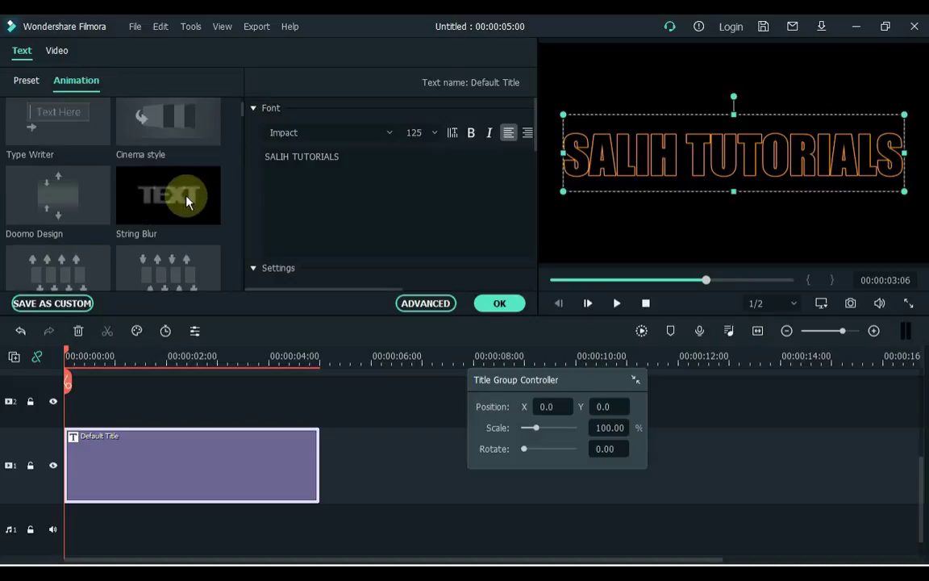
pyautogui.doubleClick(187, 200)
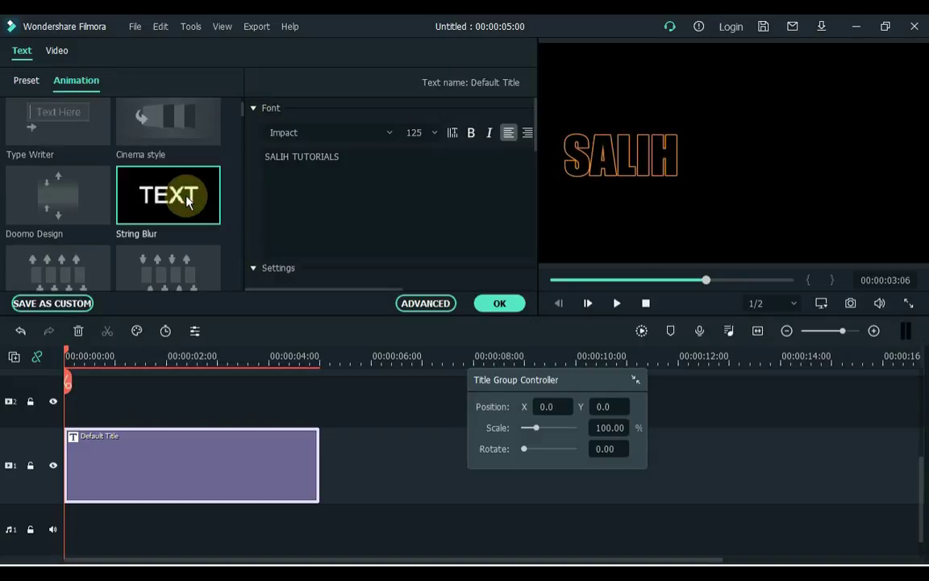
pyautogui.click(498, 305)
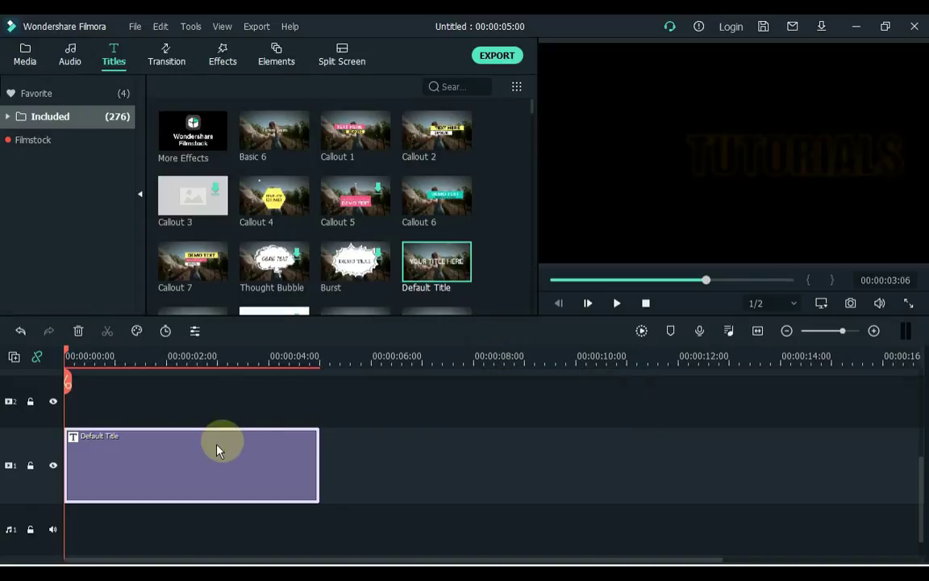
# Copy the title clip, lock video track 1, and paste the copy onto track 2.
pyautogui.rightClick(207, 453)
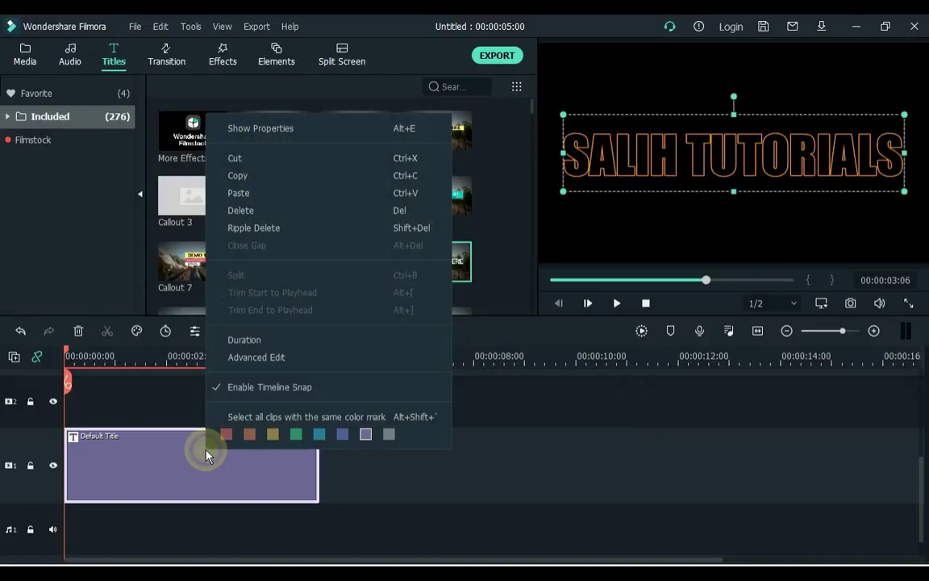
pyautogui.click(238, 175)
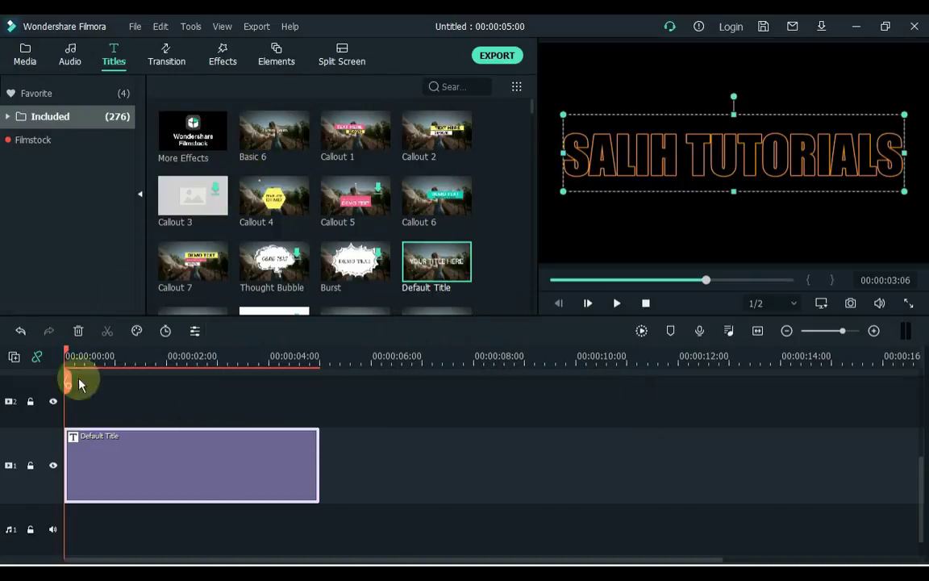
pyautogui.click(31, 465)
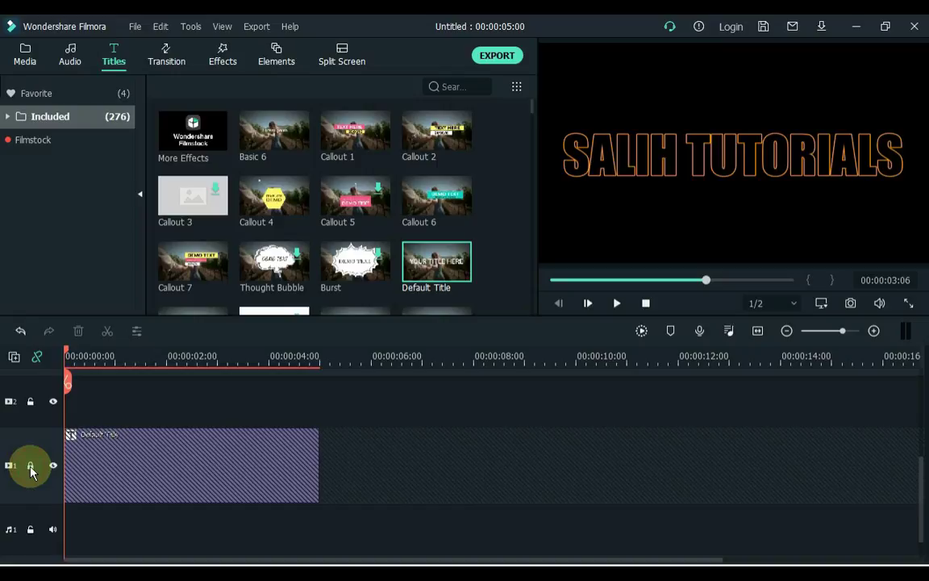
pyautogui.rightClick(87, 401)
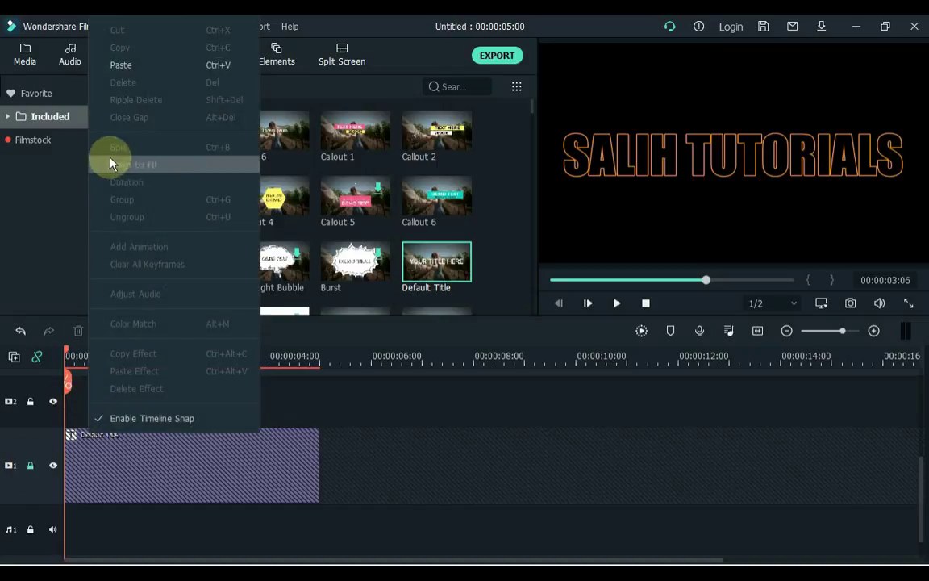
pyautogui.click(117, 64)
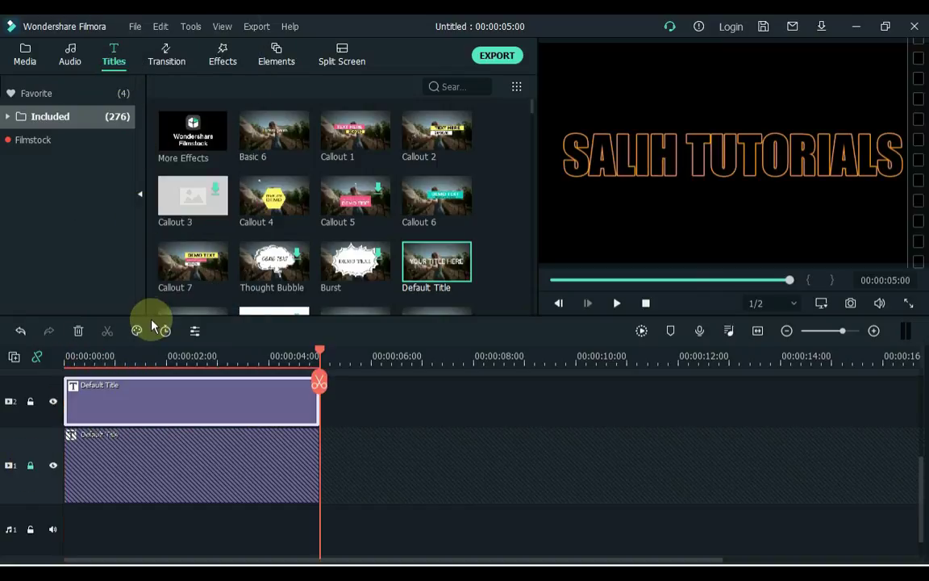
# Give the track-2 title copy the Down Insert animation and the yellow gradient Text style 16.
pyautogui.doubleClick(148, 398)
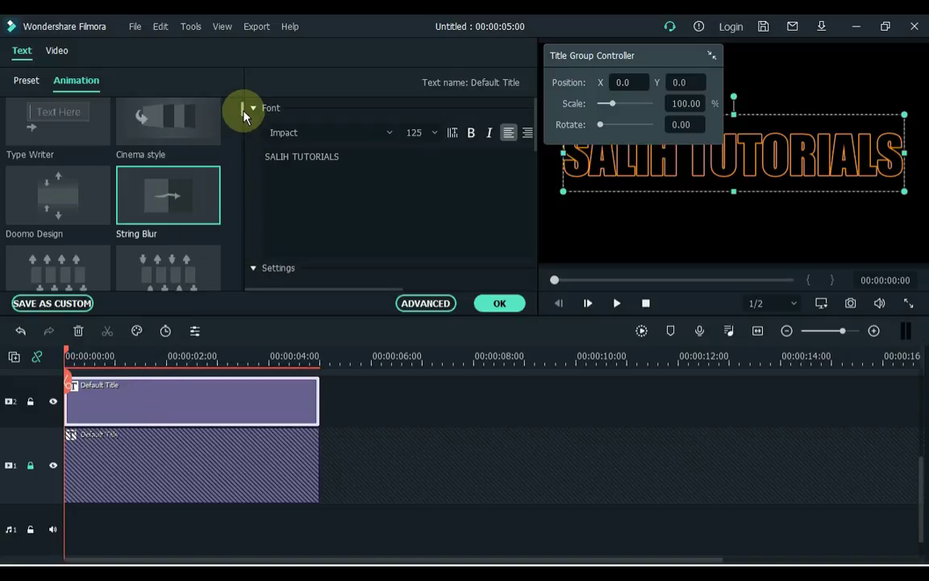
pyautogui.moveTo(244, 108); pyautogui.dragTo(243, 120)
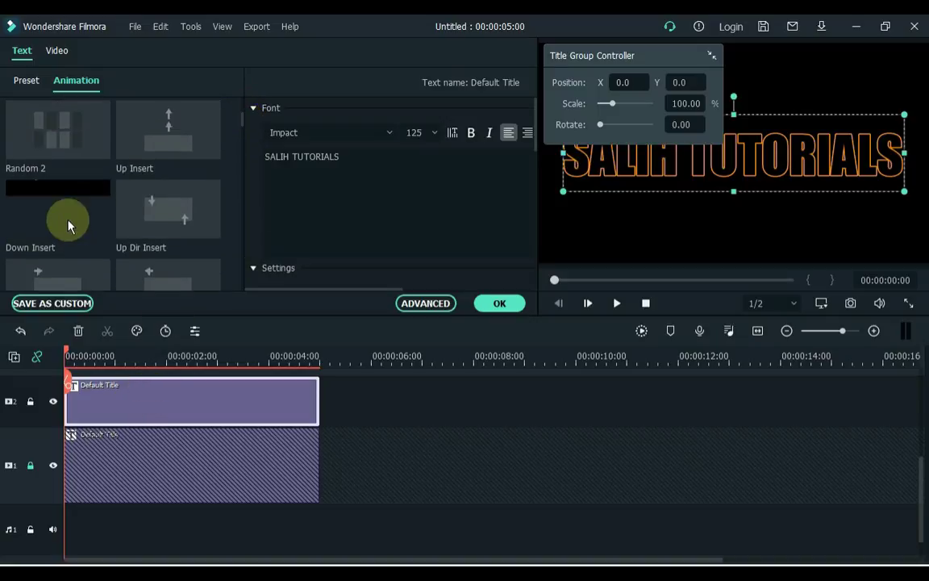
pyautogui.click(68, 226)
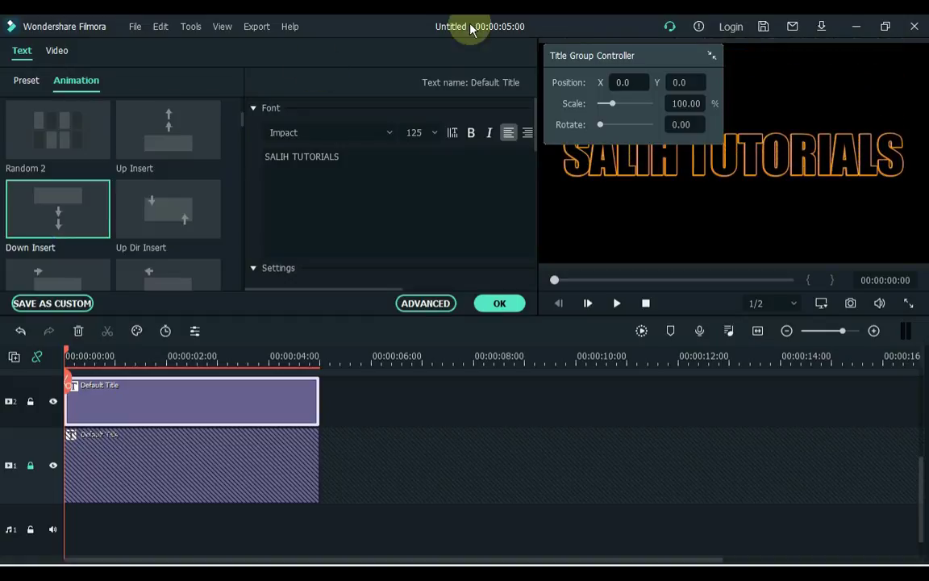
pyautogui.moveTo(556, 53); pyautogui.dragTo(518, 389)
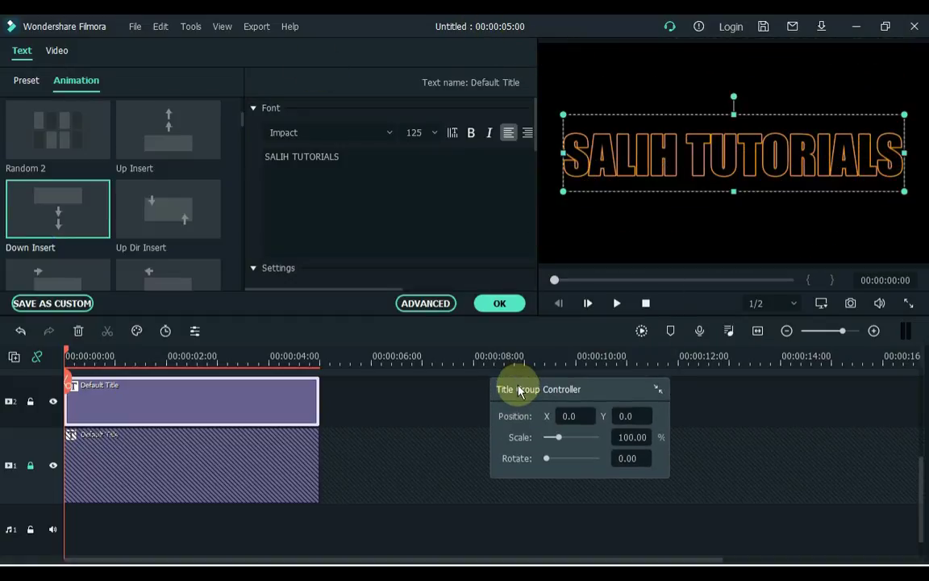
pyautogui.click(25, 83)
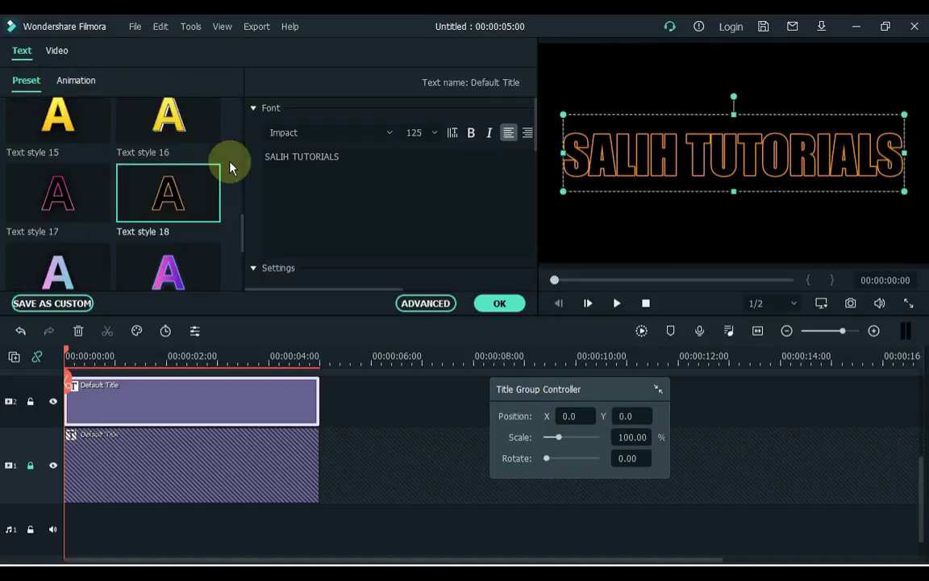
pyautogui.click(201, 125)
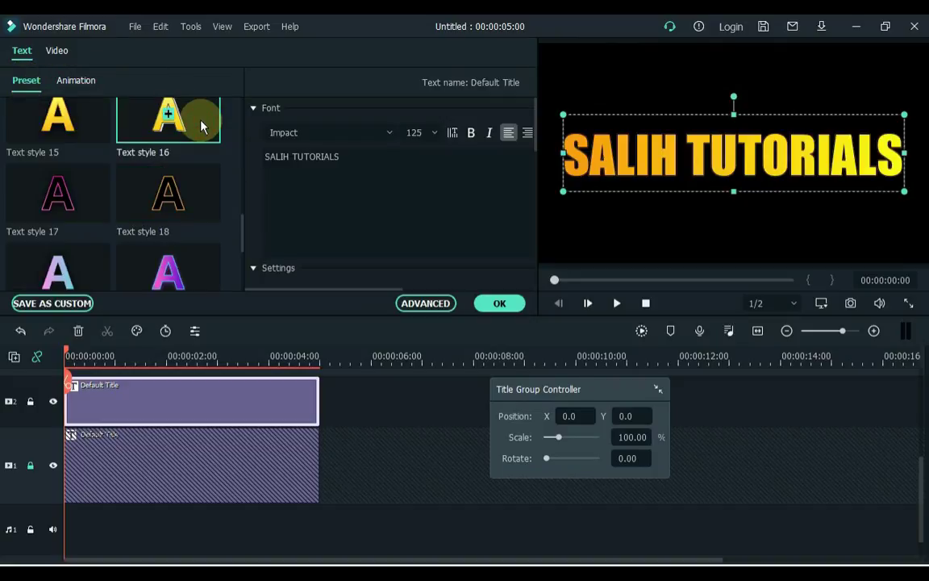
pyautogui.click(507, 309)
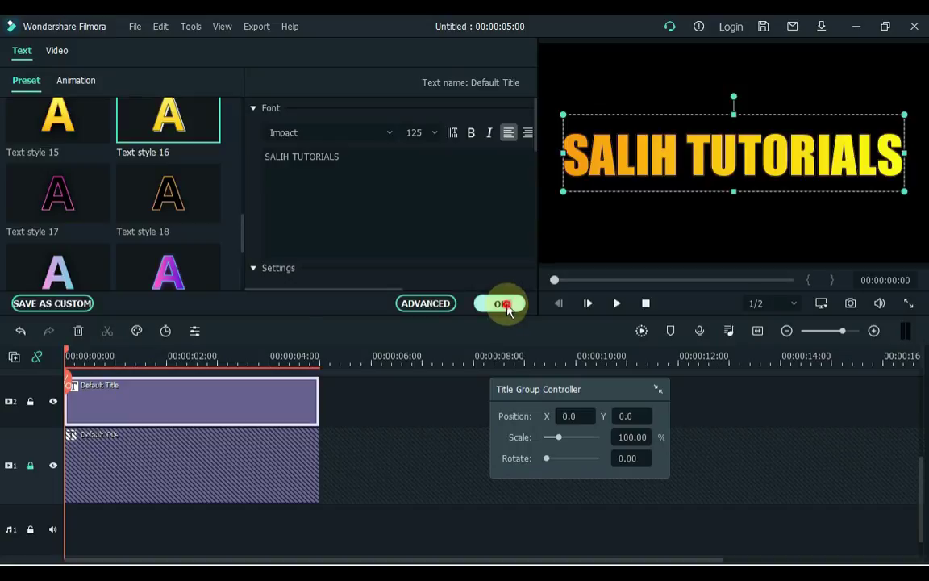
pyautogui.click(172, 57)
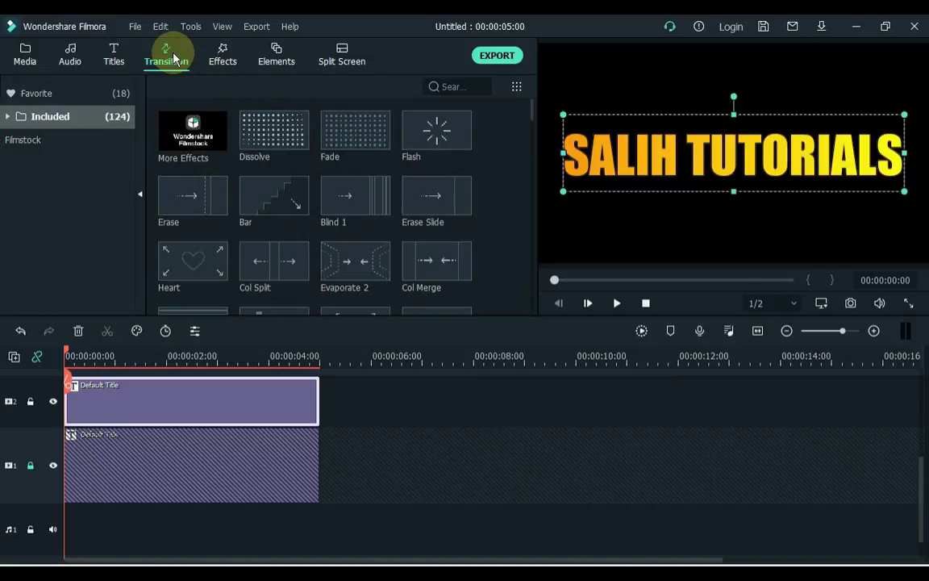
# Add a Drop transition to the top title's end and trim it to start at 00:00:02:02.
pyautogui.click(464, 88)
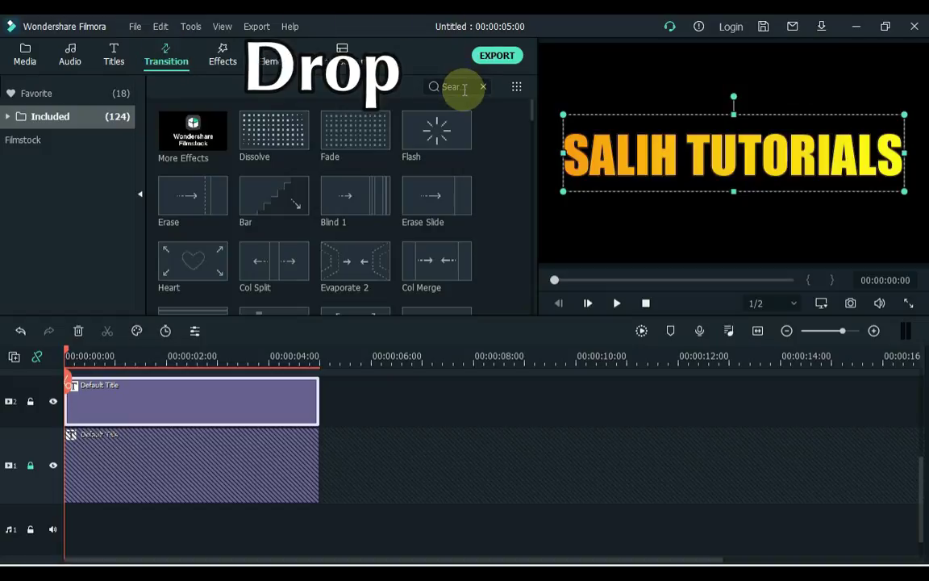
pyautogui.write('Drop')
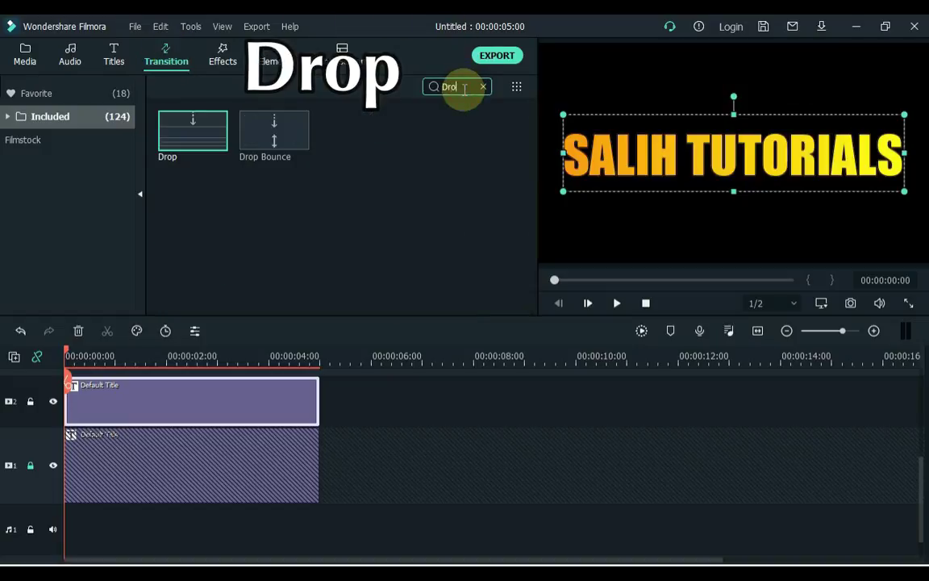
pyautogui.moveTo(208, 134)
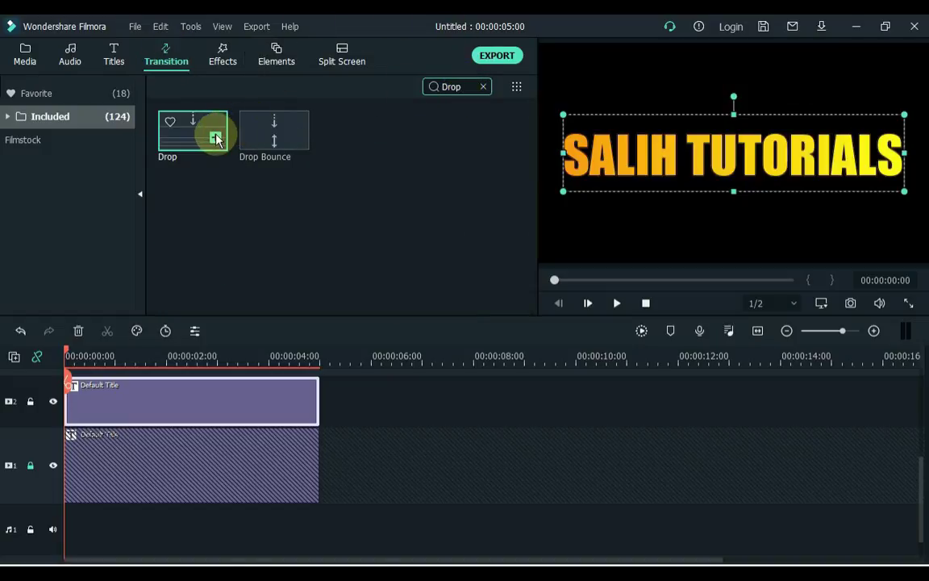
pyautogui.moveTo(185, 144); pyautogui.dragTo(245, 401)
pyautogui.click(141, 406)
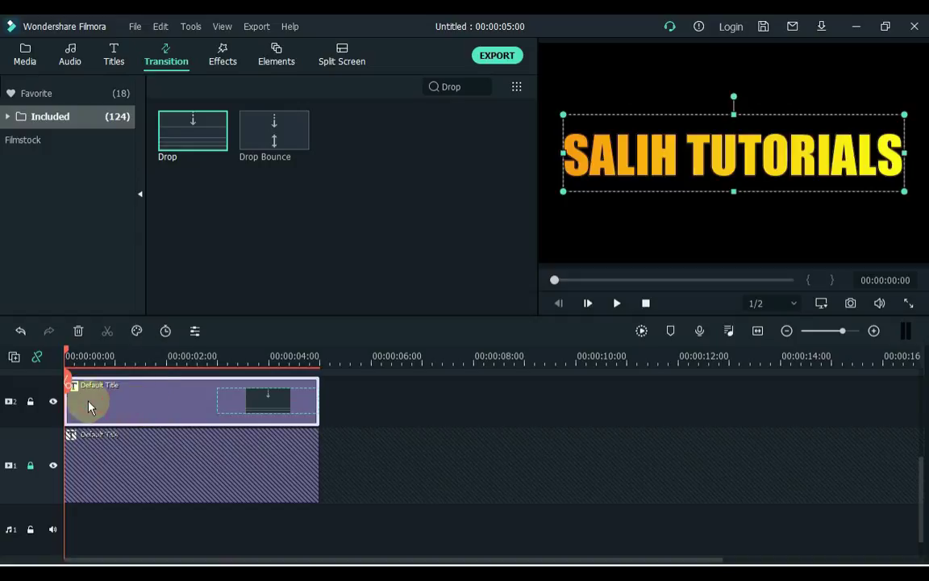
pyautogui.moveTo(65, 401); pyautogui.dragTo(145, 410)
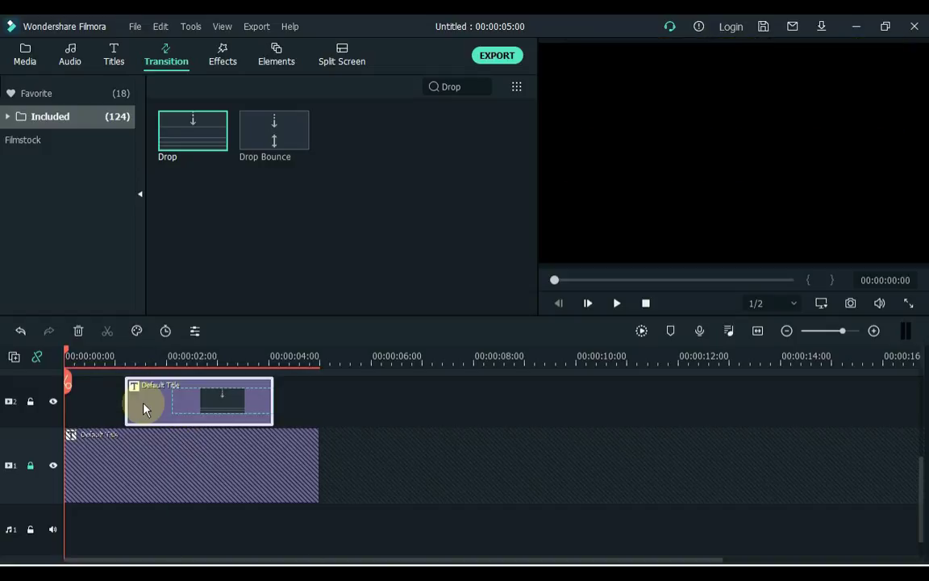
# Unlock video track 1, which holds the original title.
pyautogui.scroll(1, 143, 409)
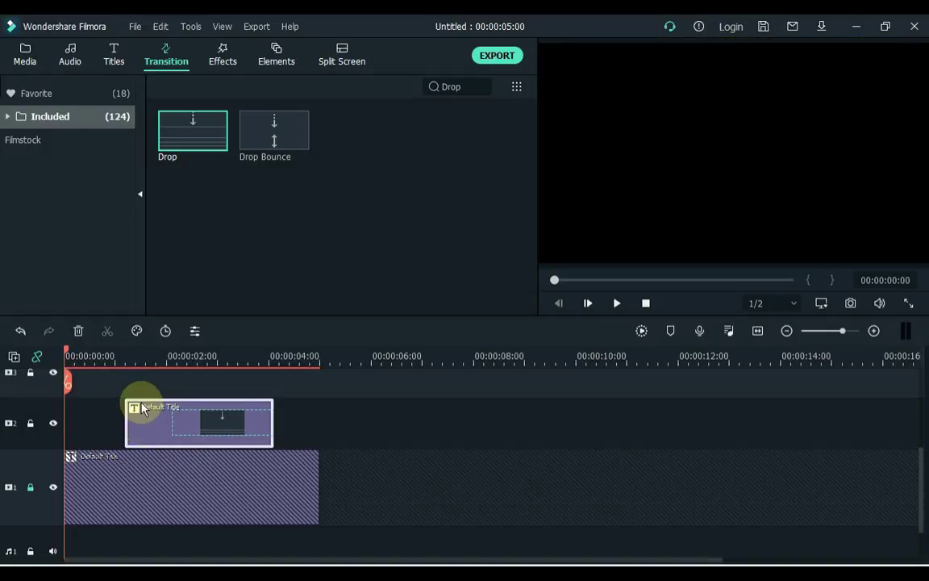
pyautogui.click(29, 488)
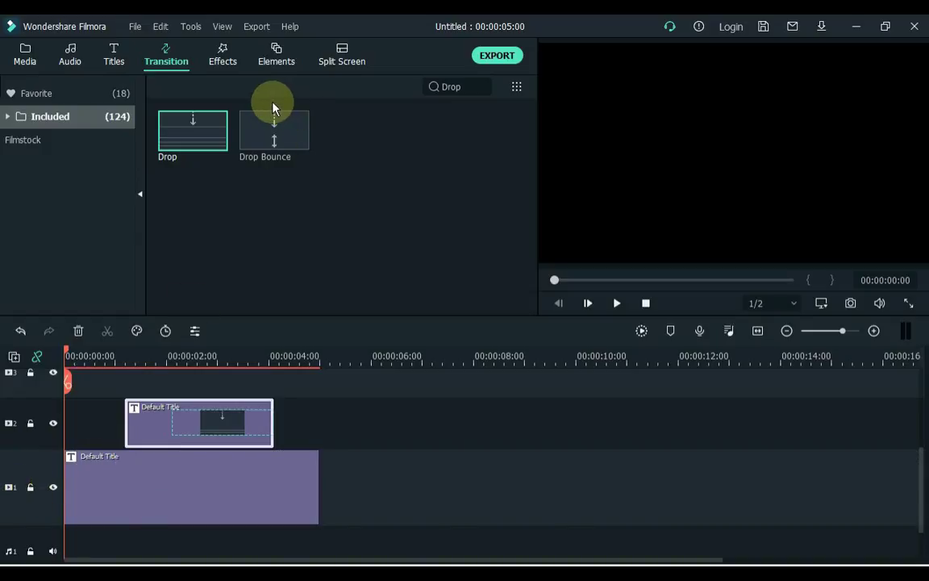
pyautogui.click(226, 63)
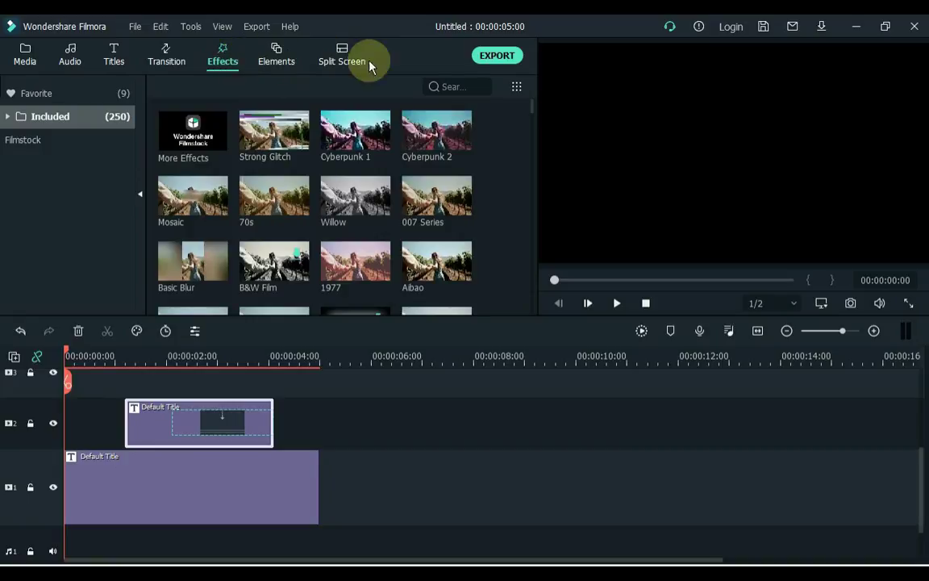
# Place the Delay Grab effect on track 3, trim it to end with the track-2 title, and play.
pyautogui.click(450, 86)
pyautogui.write('Delay')
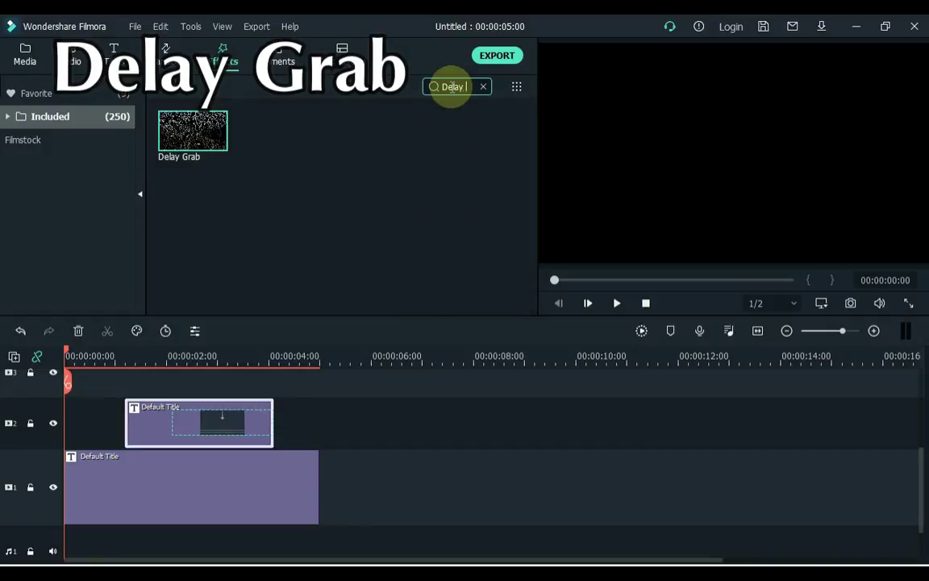
pyautogui.write(' Grab')
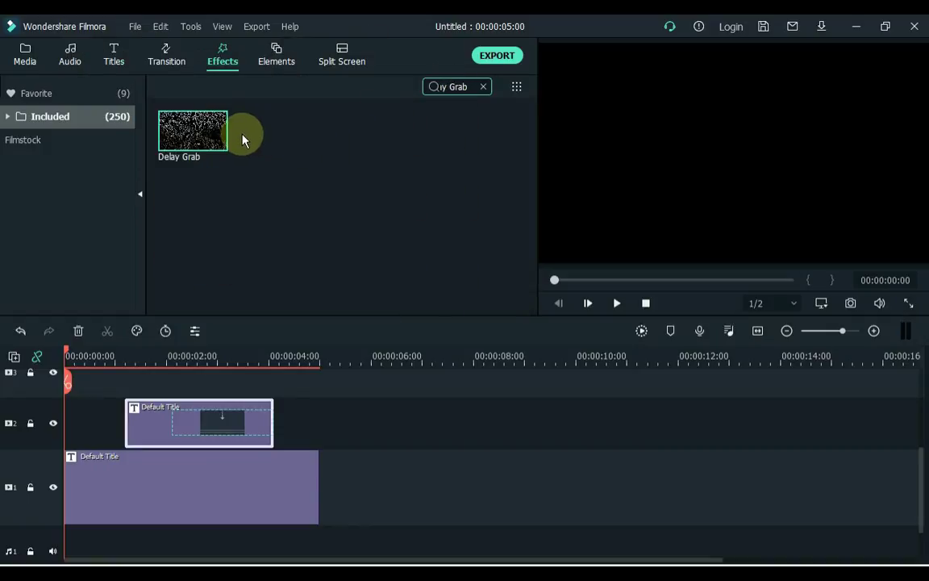
pyautogui.moveTo(179, 147)
pyautogui.moveTo(179, 147); pyautogui.dragTo(150, 385)
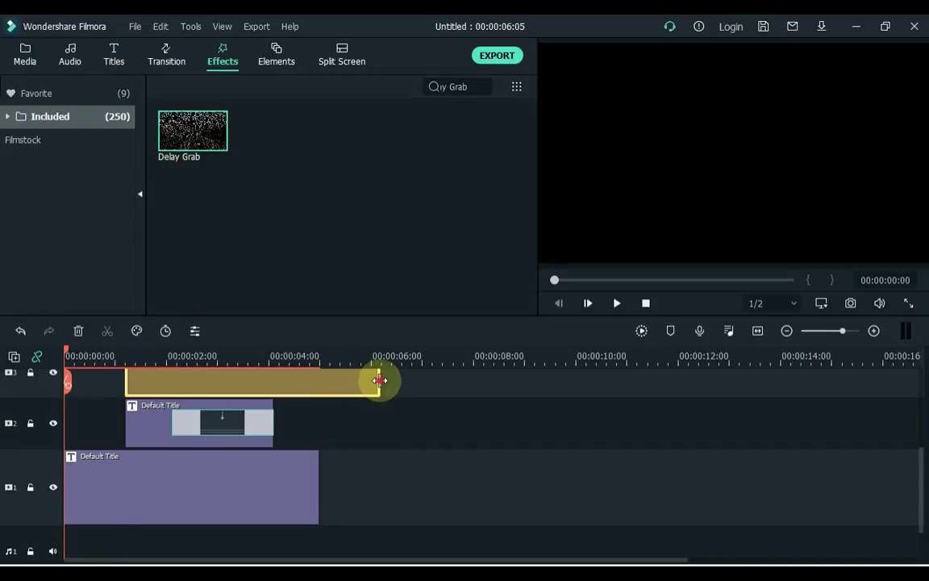
pyautogui.moveTo(379, 380); pyautogui.dragTo(274, 390)
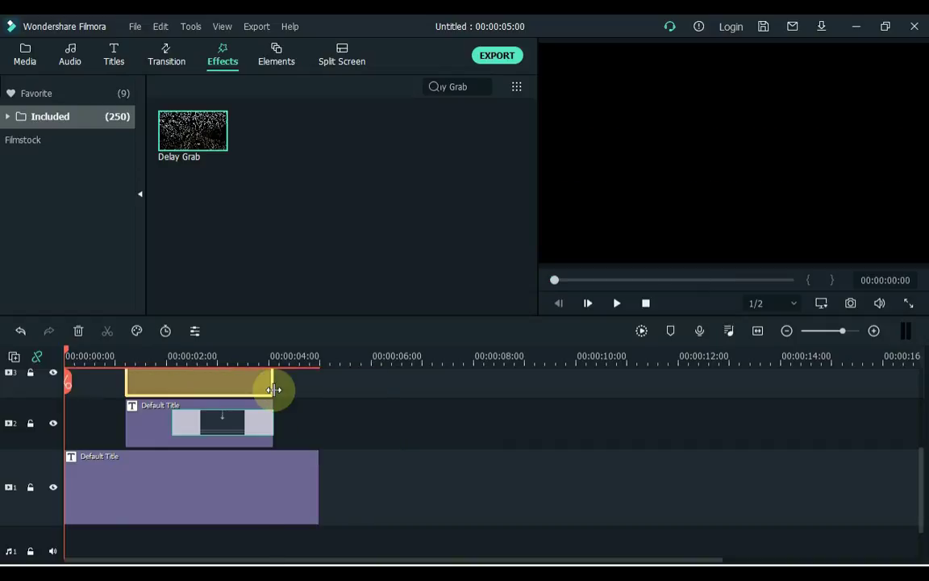
pyautogui.press('space')
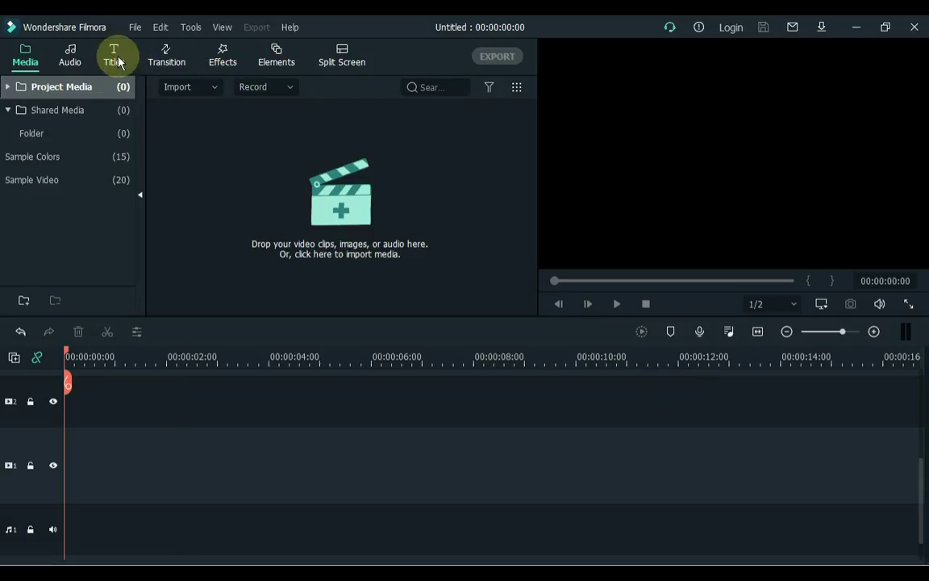
# Add a Default Title at the timeline start and replace its text with SALIH TUTORIALS.
pyautogui.click(116, 59)
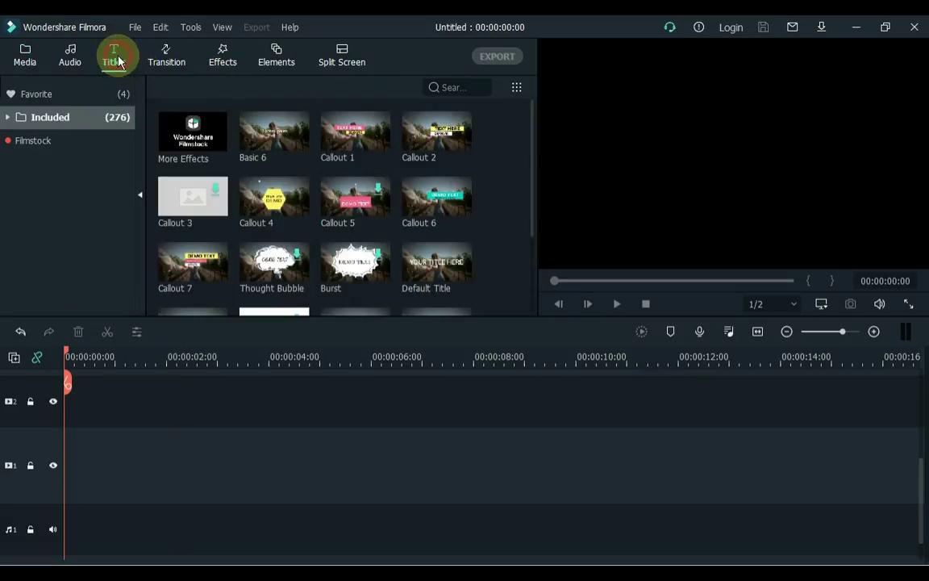
pyautogui.moveTo(428, 256); pyautogui.dragTo(63, 459)
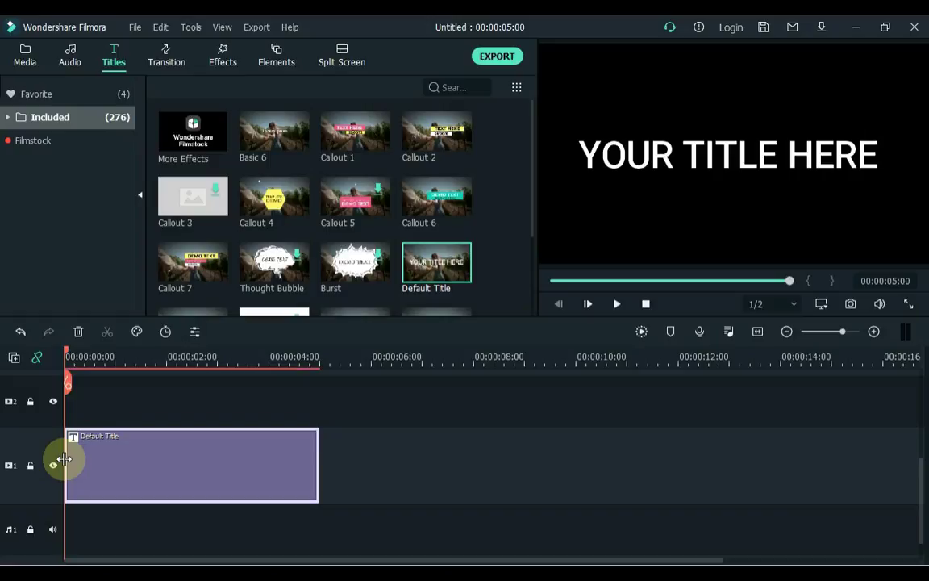
pyautogui.doubleClick(229, 460)
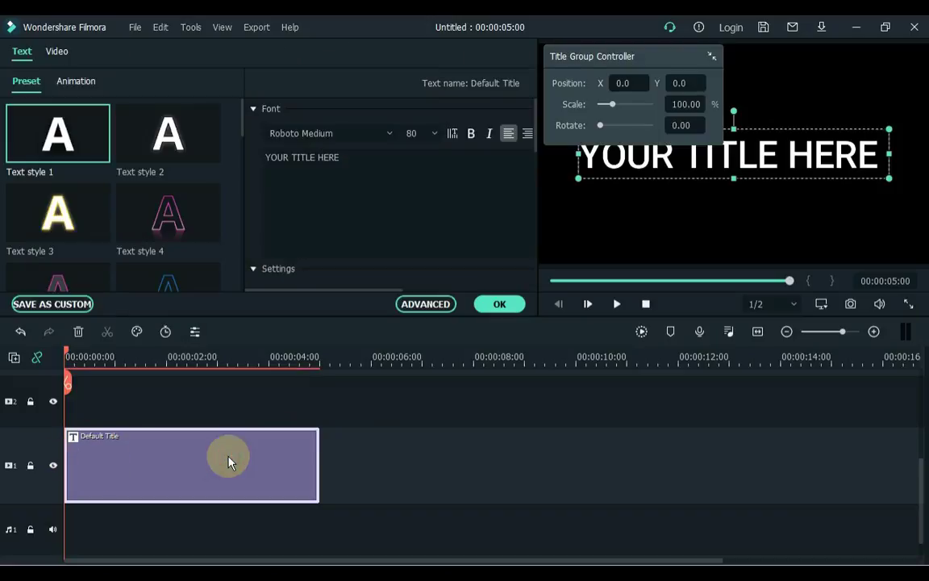
pyautogui.click(371, 190)
pyautogui.hotkey('ctrl', 'a')
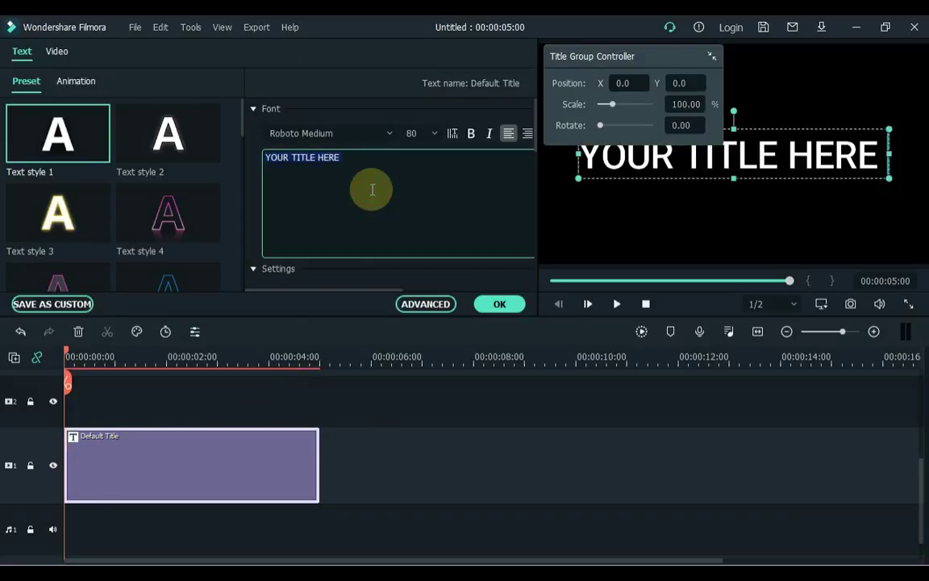
pyautogui.write('SALIH ')
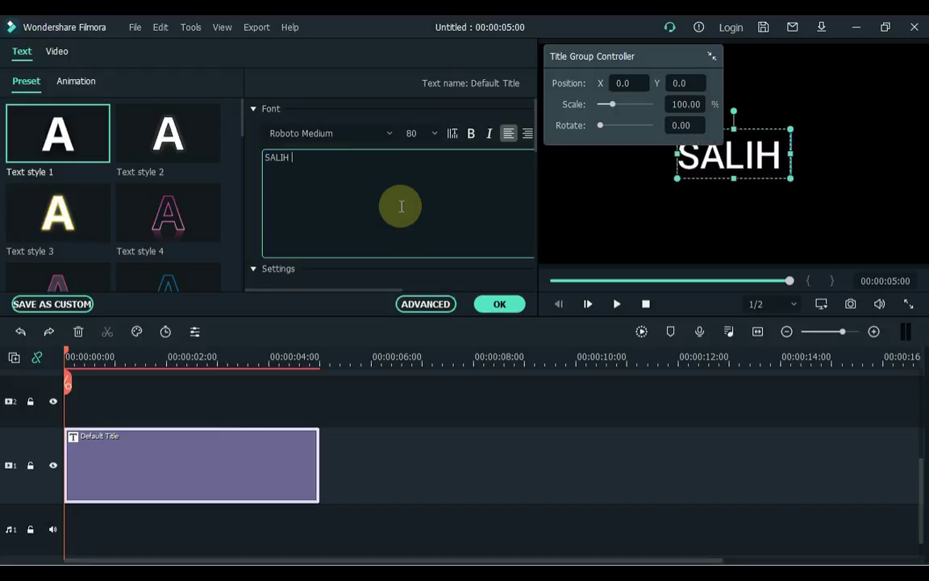
pyautogui.write('TUTORIA')
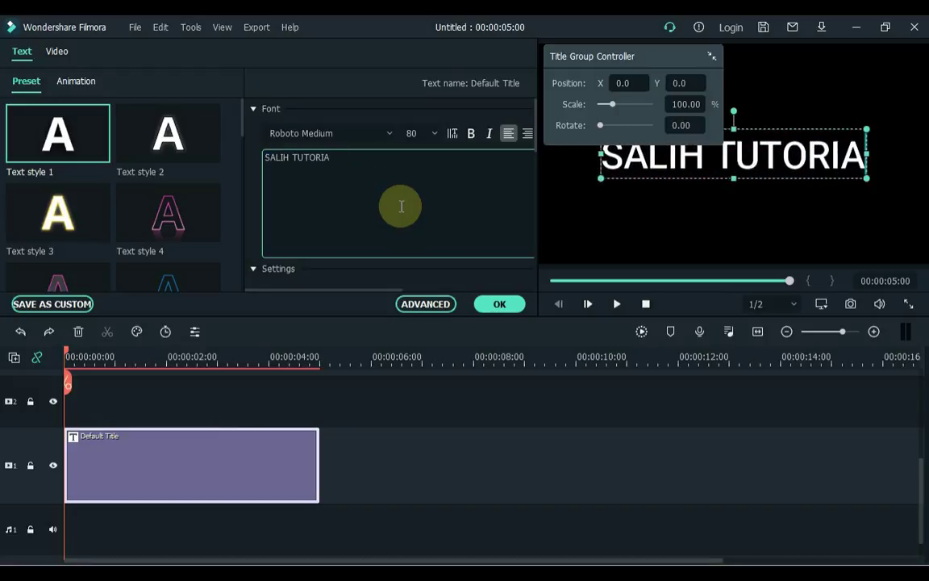
pyautogui.write('LS')
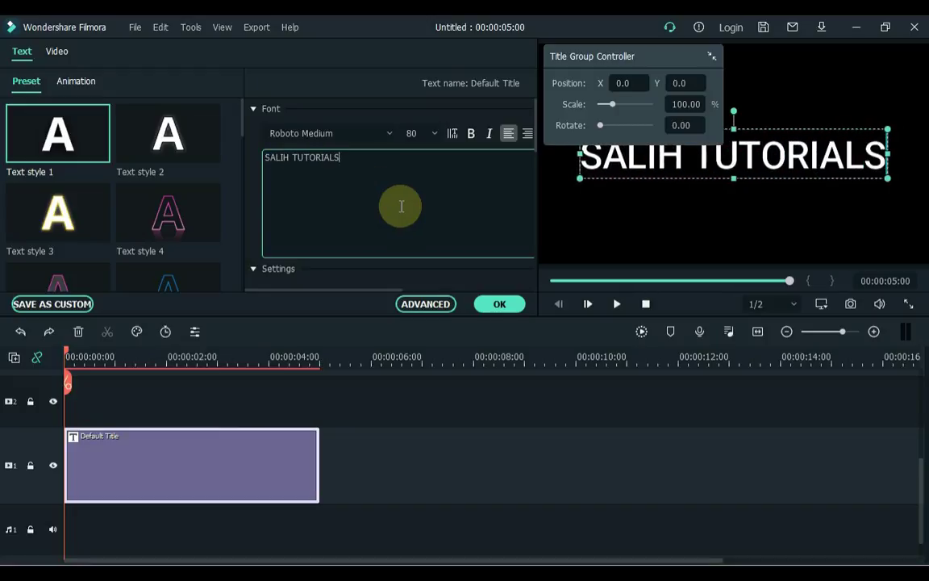
pyautogui.click(339, 133)
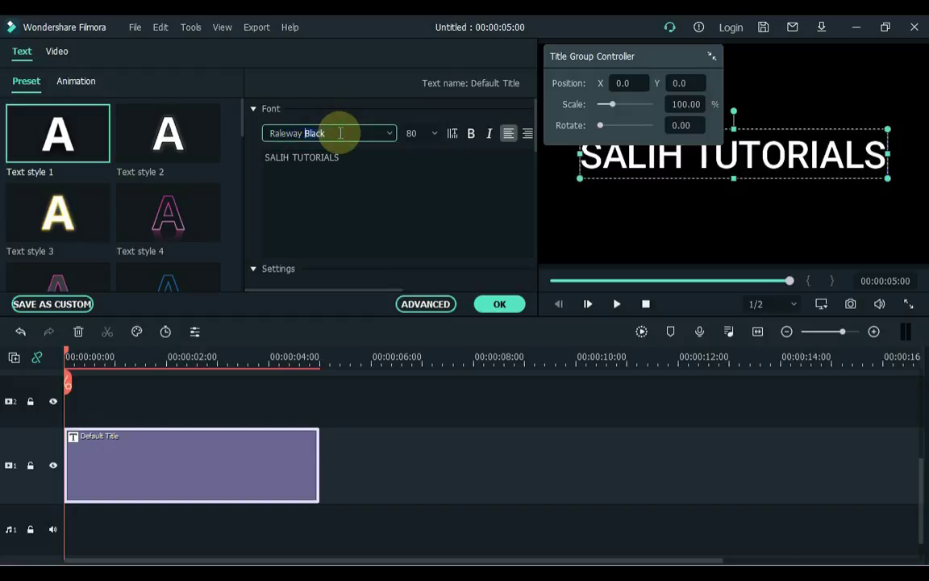
# Set the title font to Raleway Black and apply the Random 2 animation.
pyautogui.press('Return')
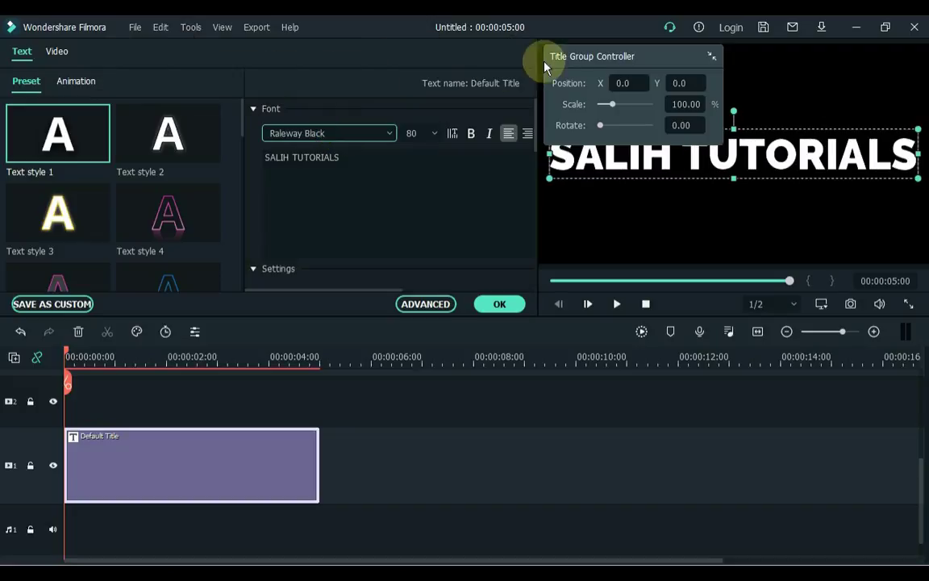
pyautogui.moveTo(589, 55); pyautogui.dragTo(580, 394)
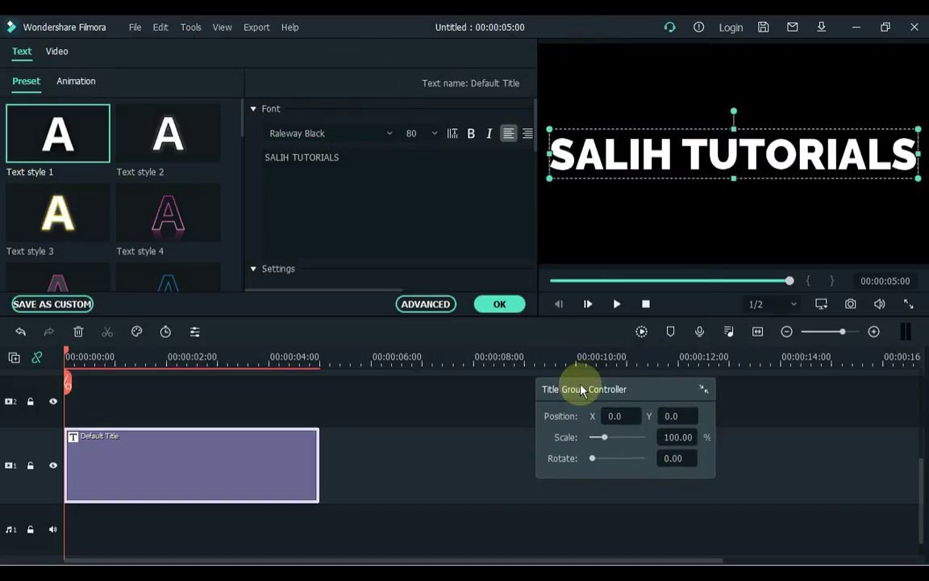
pyautogui.click(419, 302)
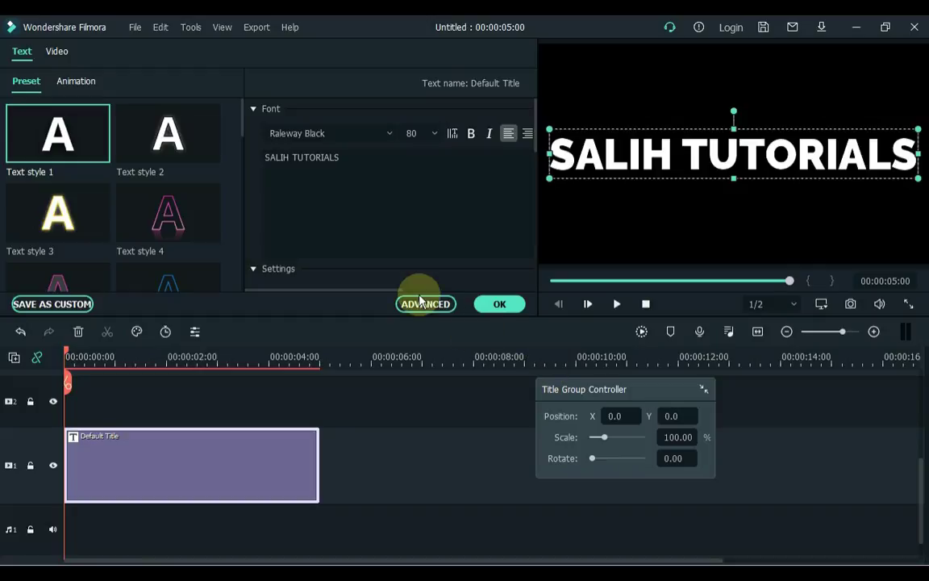
pyautogui.click(81, 84)
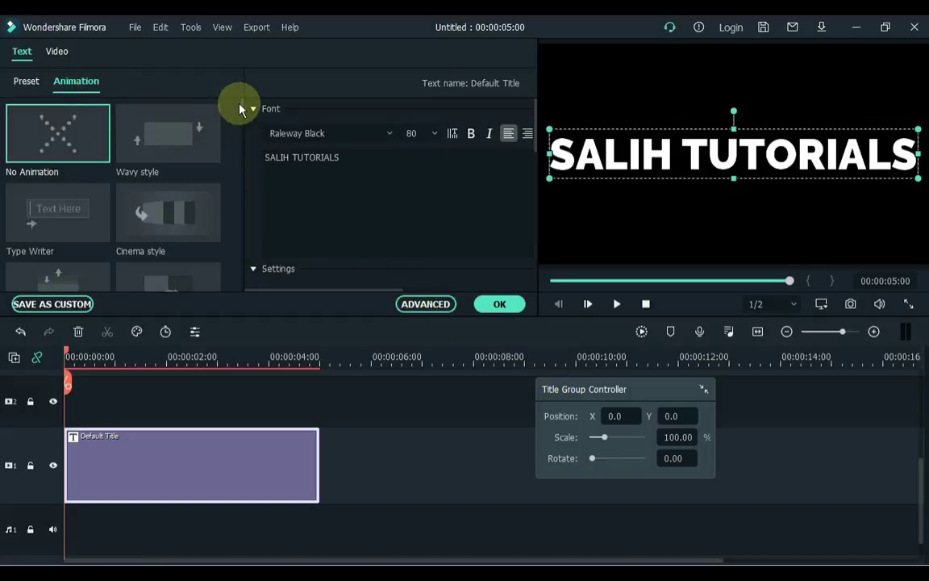
pyautogui.moveTo(243, 108); pyautogui.dragTo(242, 116)
pyautogui.scroll(-2, 242, 117)
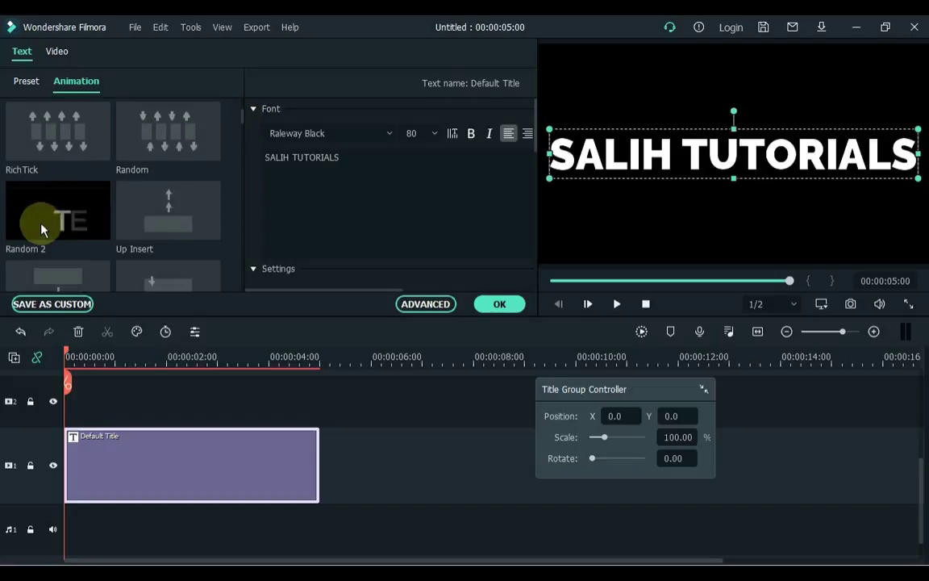
pyautogui.click(42, 230)
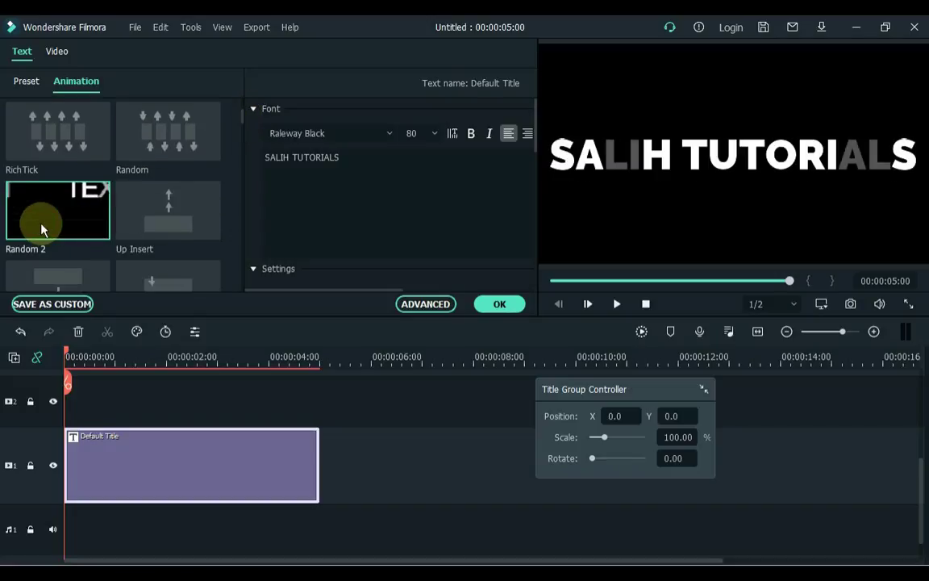
# Apply the pink-outlined Text style 17 and confirm the title edits.
pyautogui.click(26, 80)
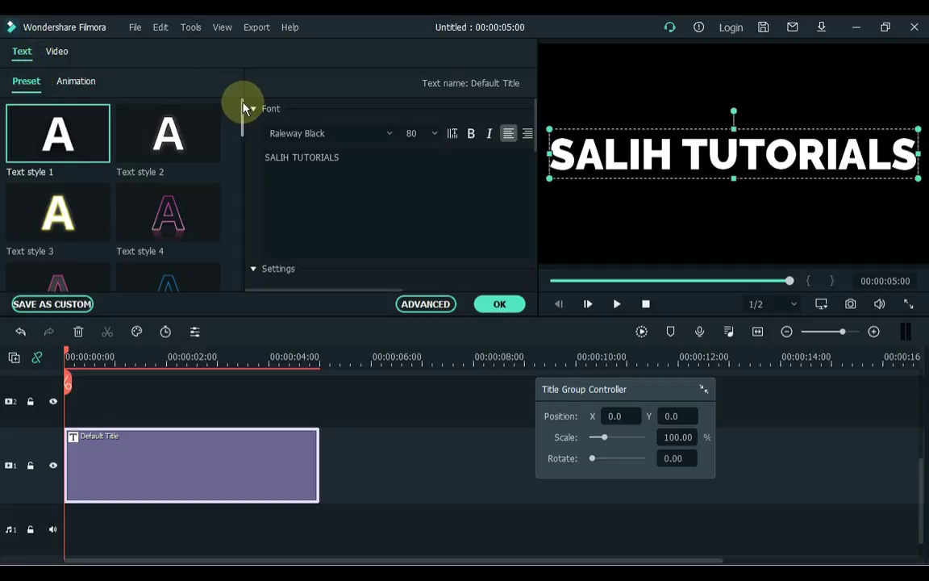
pyautogui.moveTo(242, 109); pyautogui.dragTo(250, 214)
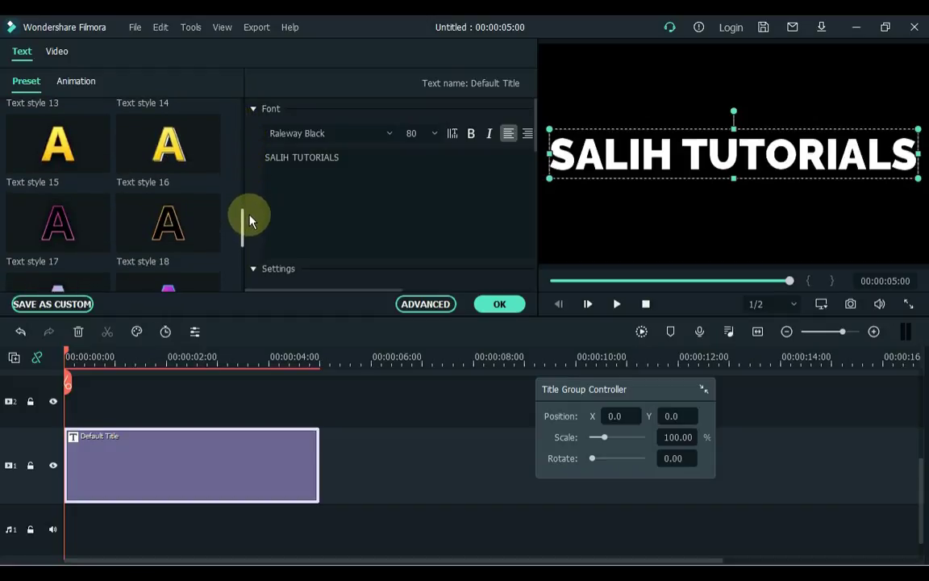
pyautogui.click(95, 231)
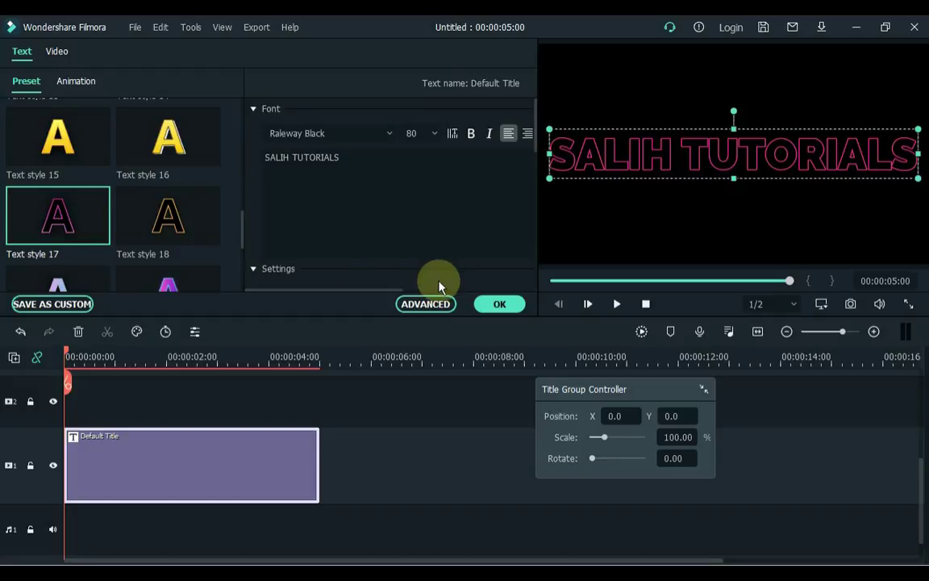
pyautogui.click(489, 304)
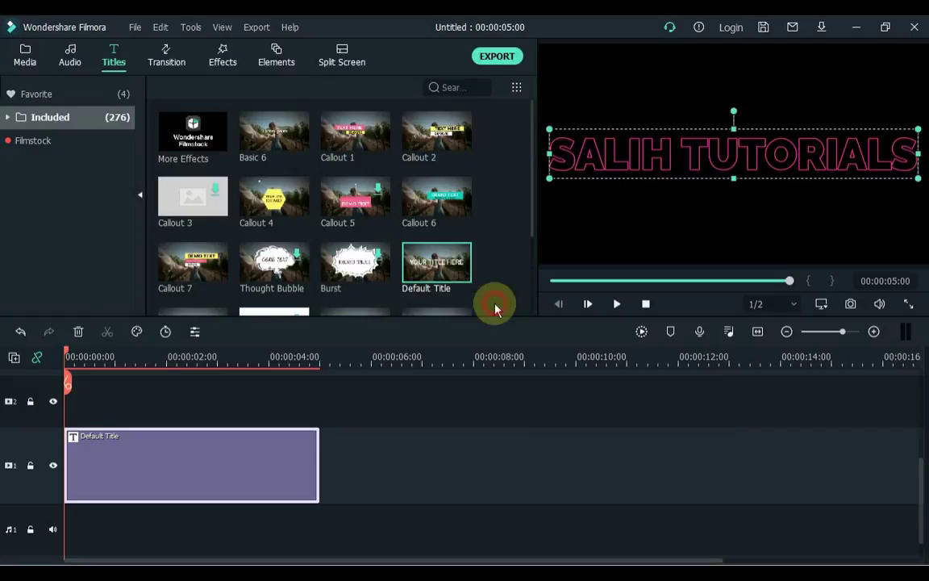
# Copy the finished title, lock track 1, and paste the copy onto track 2.
pyautogui.rightClick(87, 460)
pyautogui.click(111, 165)
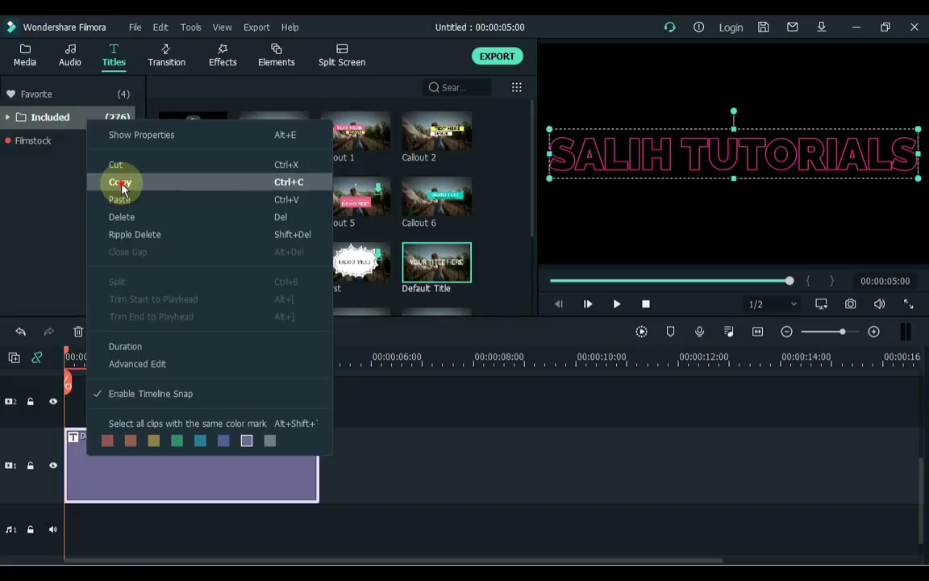
pyautogui.click(31, 465)
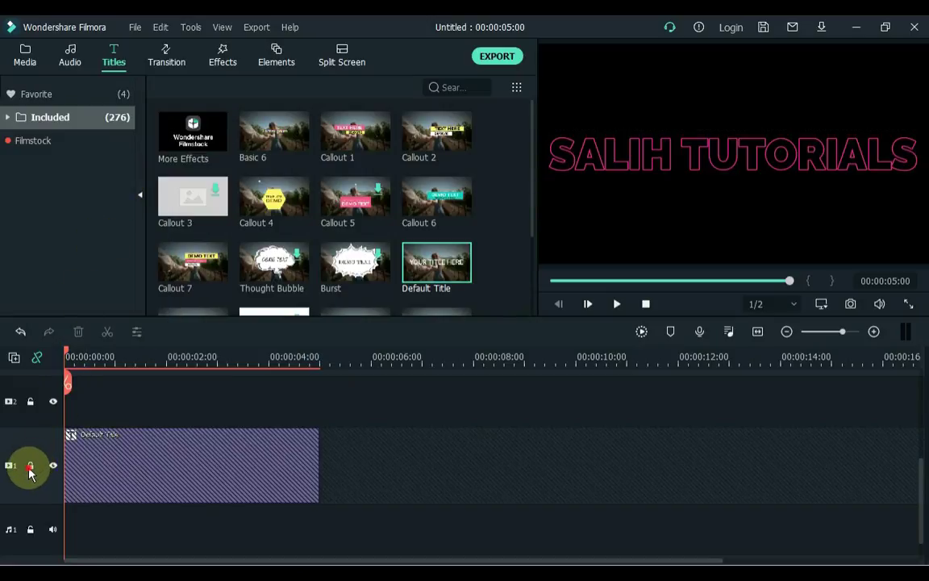
pyautogui.rightClick(98, 408)
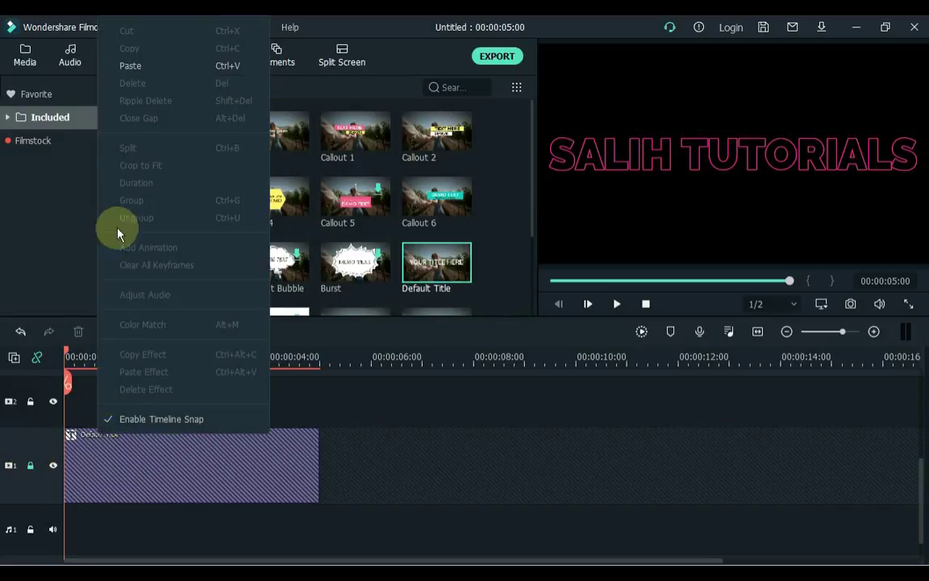
pyautogui.click(130, 71)
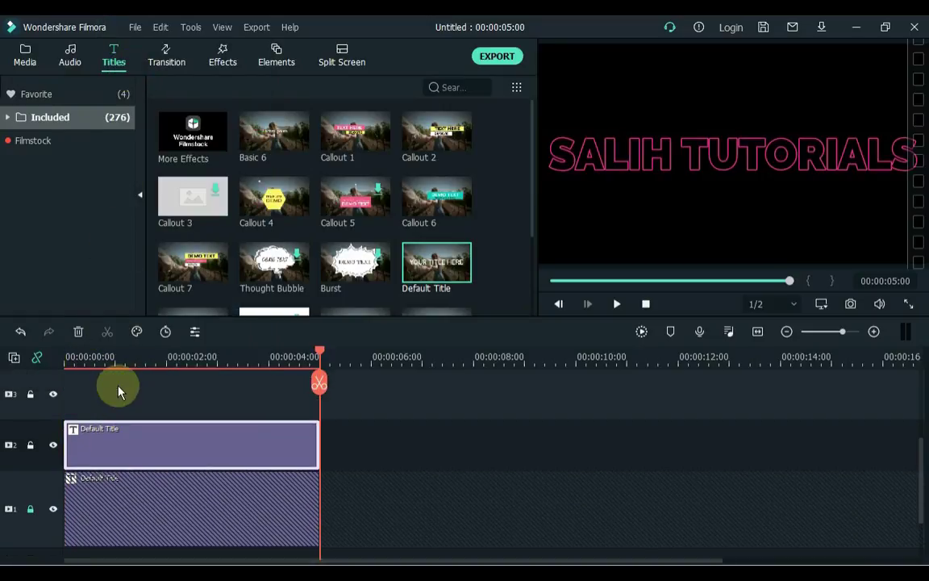
# Give the copy the orange outline Text style 18, shift it slightly later, and unlock track 1.
pyautogui.doubleClick(116, 454)
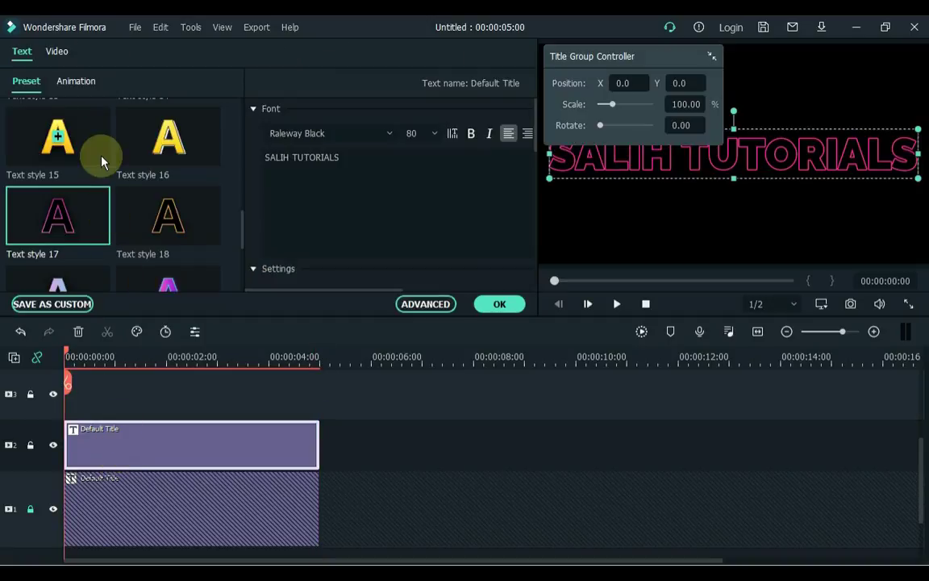
pyautogui.doubleClick(135, 238)
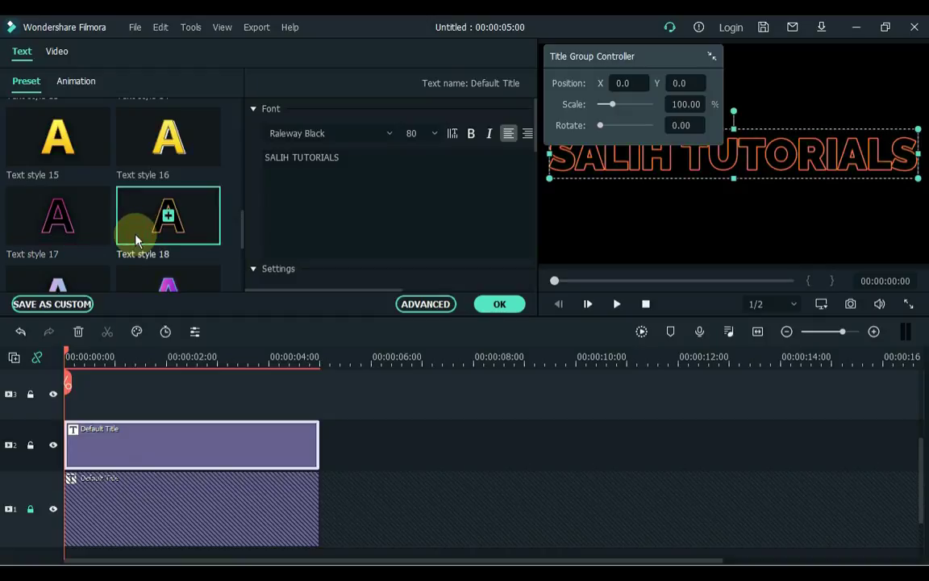
pyautogui.click(490, 307)
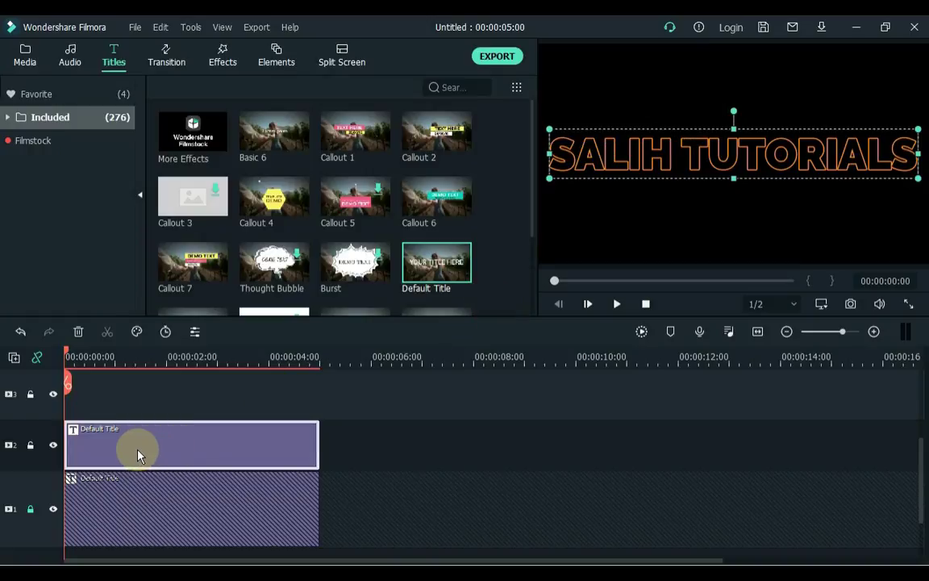
pyautogui.moveTo(137, 455); pyautogui.dragTo(177, 458)
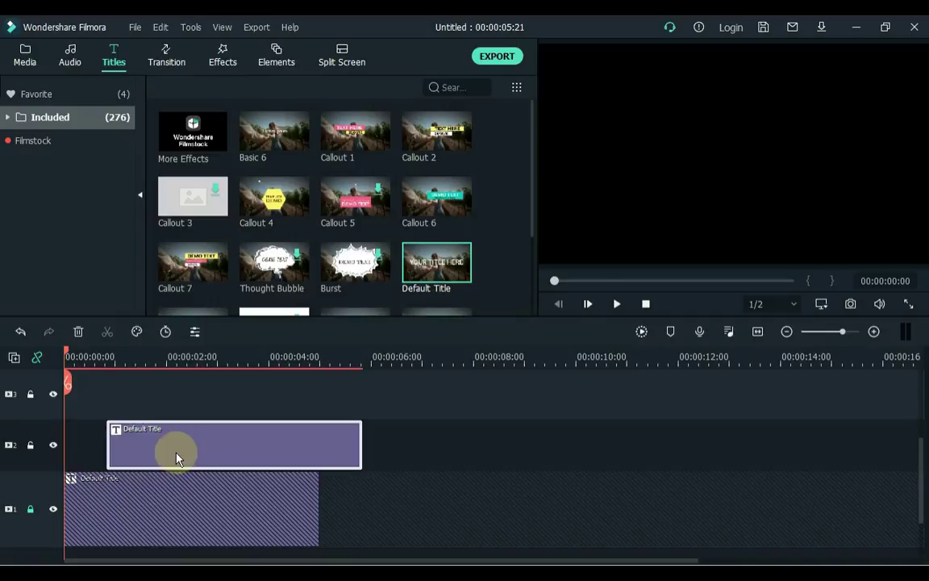
pyautogui.click(30, 511)
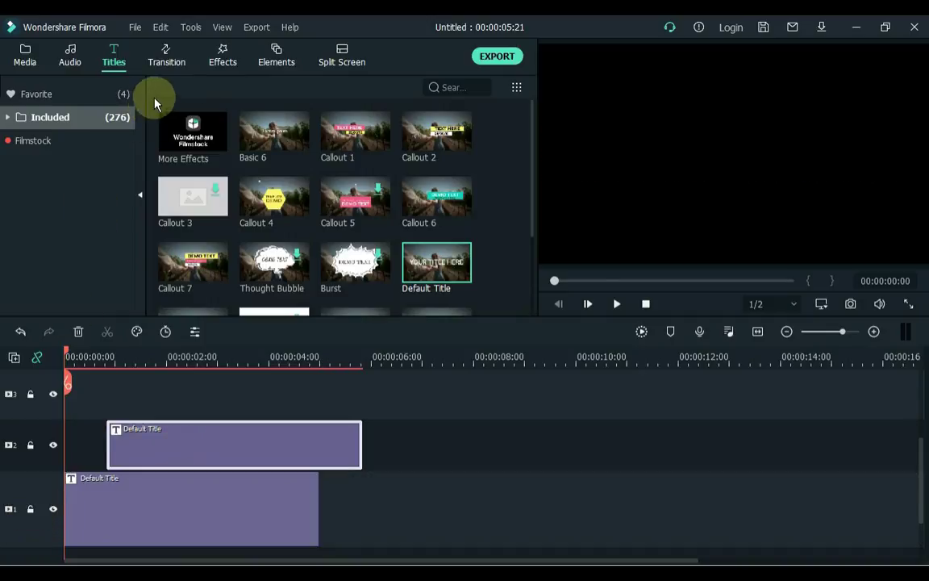
# Add a Blur effect on track 3, stretched to end at 00:00:05:21.
pyautogui.click(221, 64)
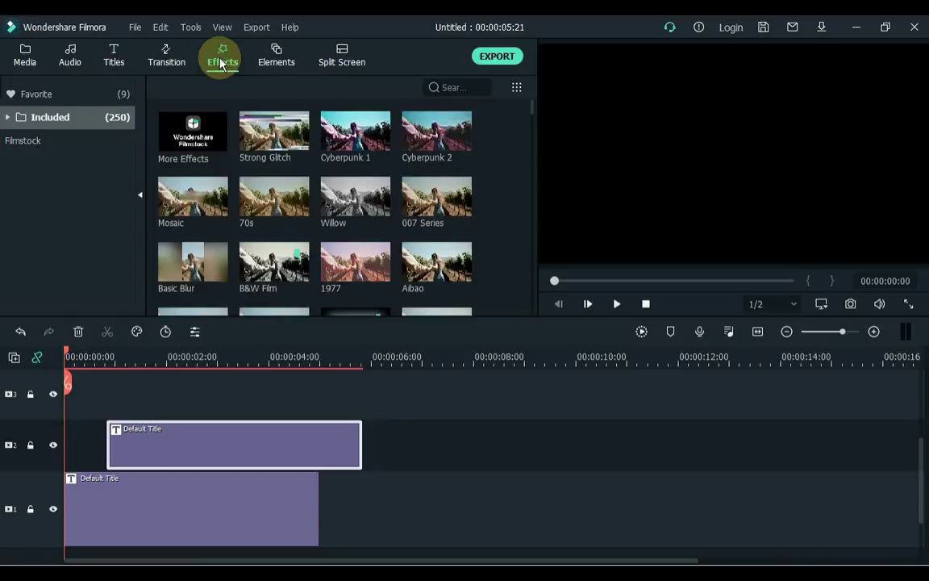
pyautogui.click(439, 87)
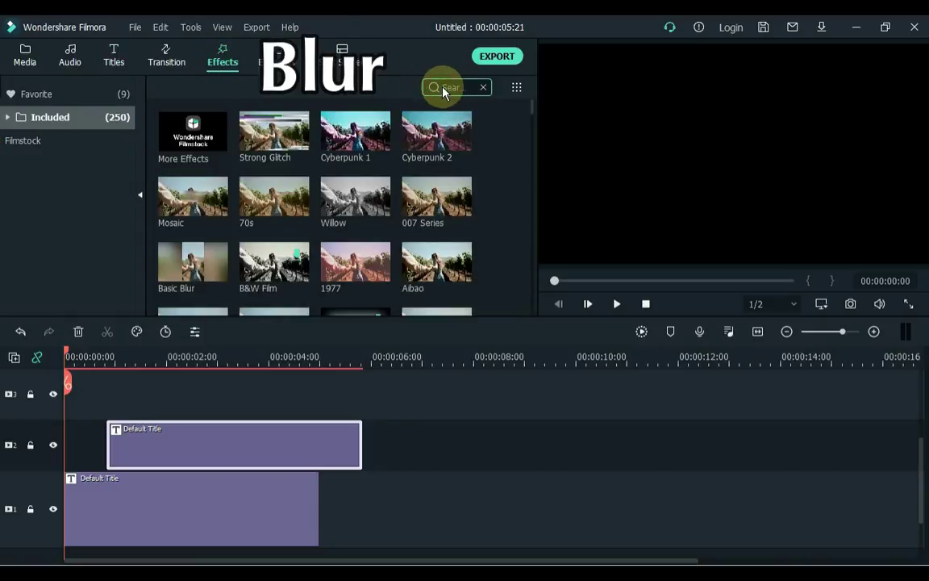
pyautogui.write('blu')
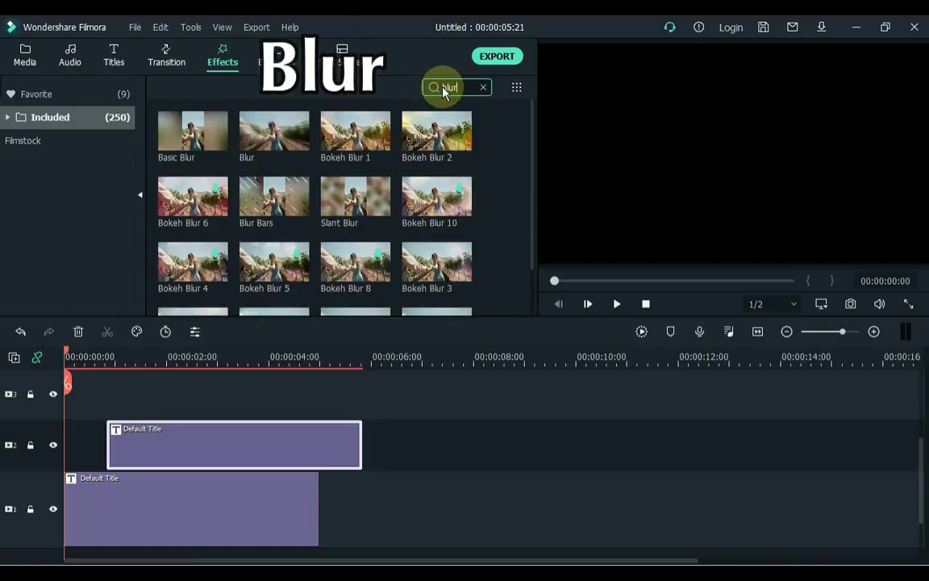
pyautogui.write('r')
pyautogui.moveTo(295, 139); pyautogui.dragTo(56, 392)
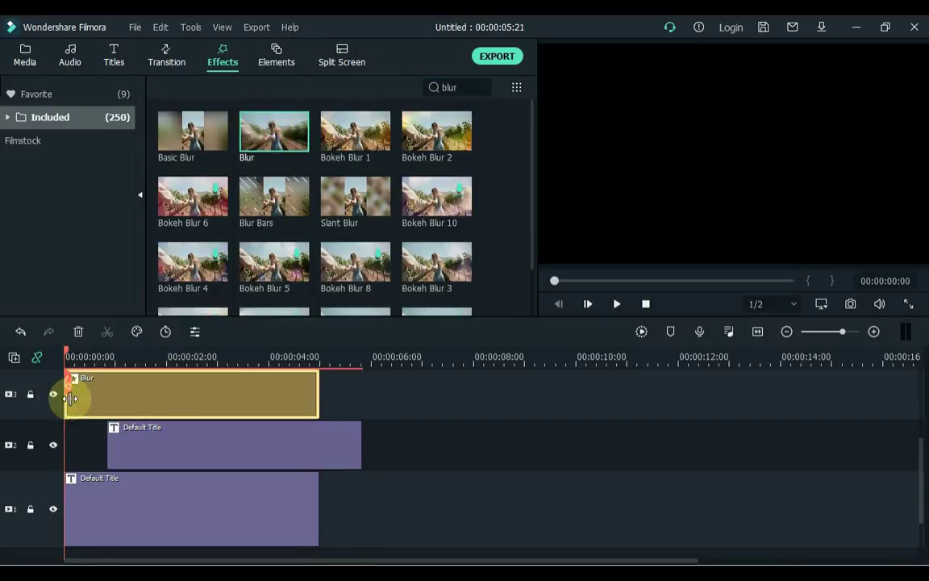
pyautogui.moveTo(319, 384); pyautogui.dragTo(360, 382)
# Lower the Blur effect's Alpha to 50 and confirm.
pyautogui.doubleClick(296, 393)
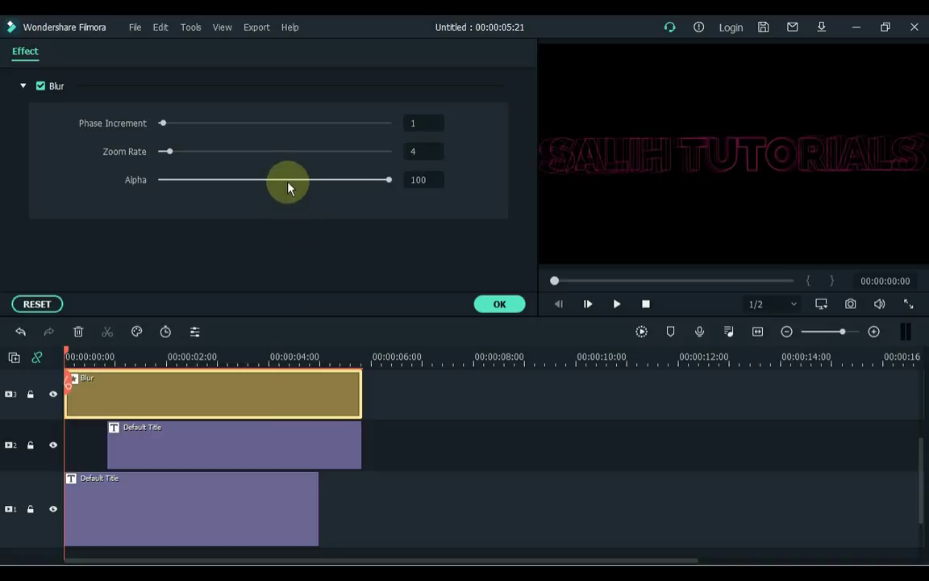
pyautogui.moveTo(290, 184); pyautogui.dragTo(276, 185)
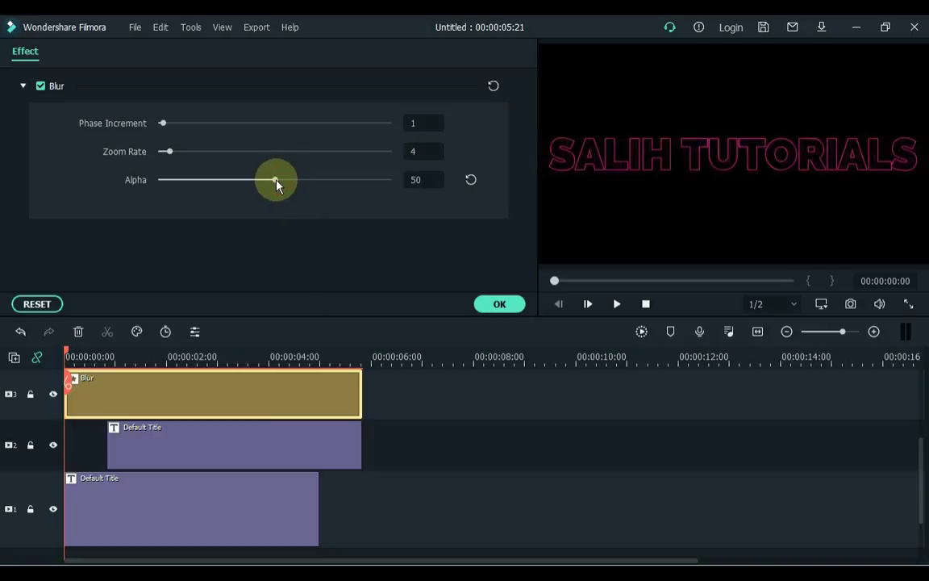
pyautogui.click(495, 305)
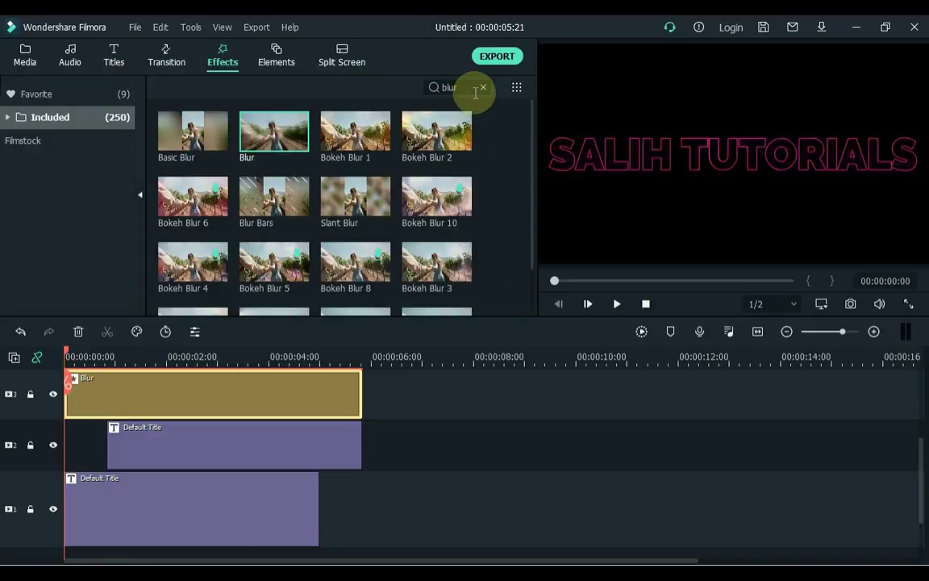
# Add a Blue Explosion effect above the Blur, stretched to match the titles' length.
pyautogui.click(482, 90)
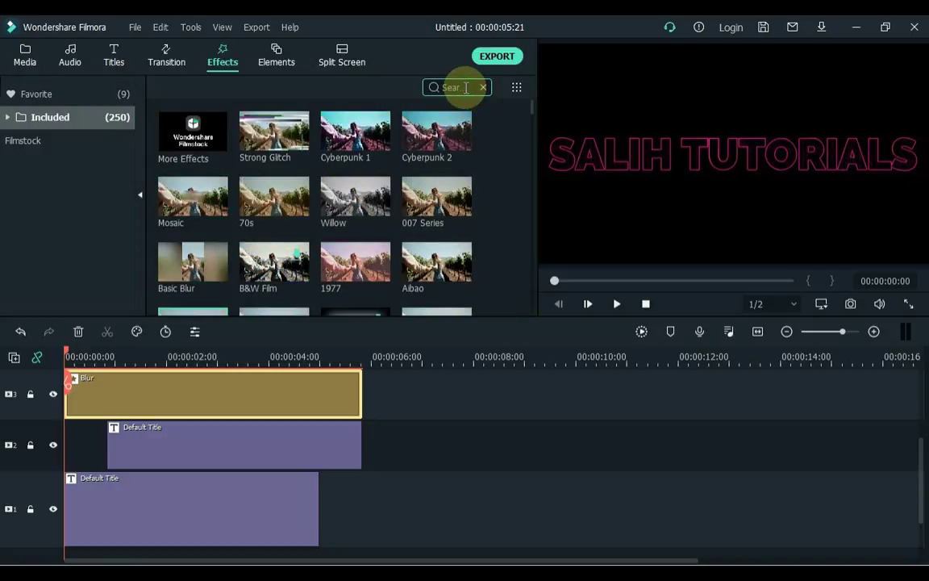
pyautogui.write('blue e')
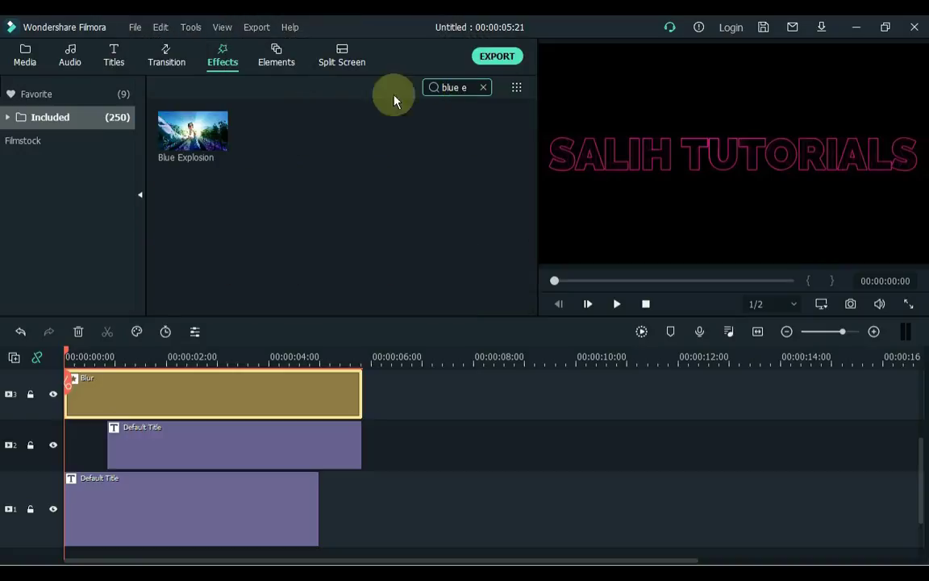
pyautogui.moveTo(200, 141)
pyautogui.scroll(2, 170, 413)
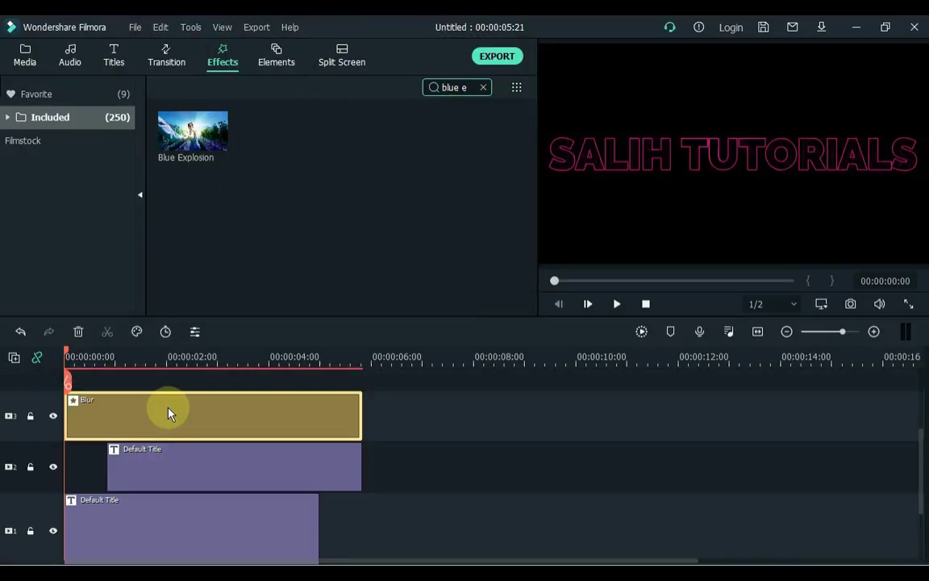
pyautogui.moveTo(168, 142)
pyautogui.moveTo(167, 142); pyautogui.dragTo(66, 408)
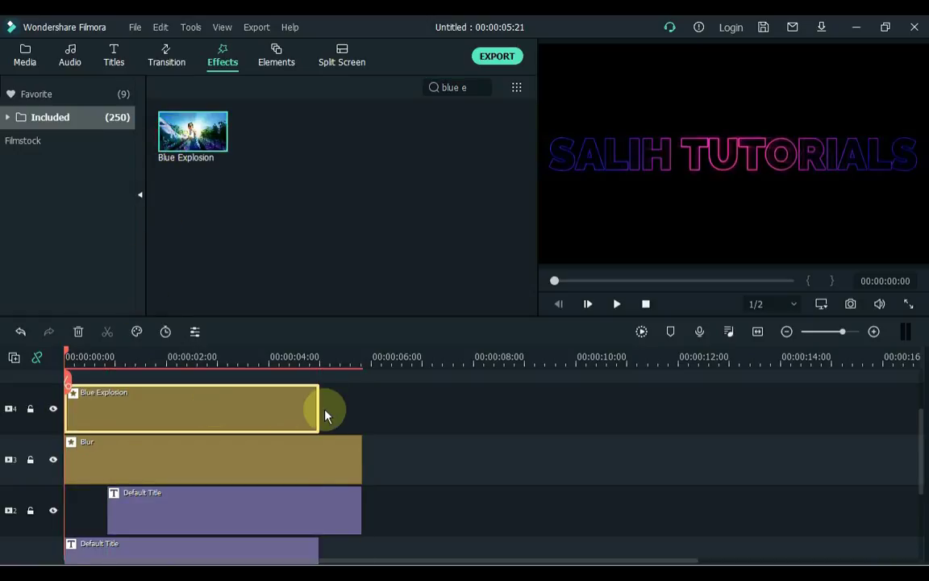
pyautogui.moveTo(321, 404); pyautogui.dragTo(362, 407)
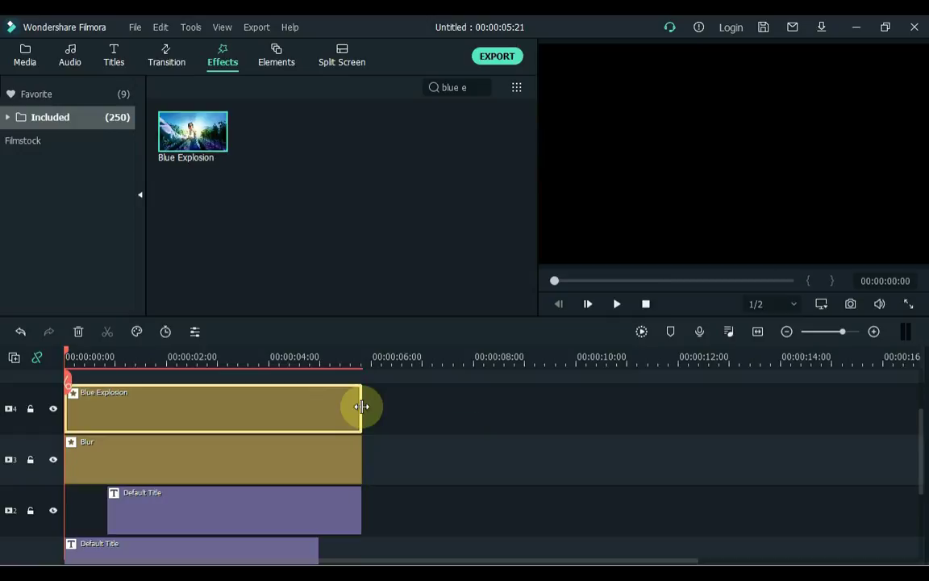
# Move both effect clips up one track.
pyautogui.scroll(-1, 362, 407)
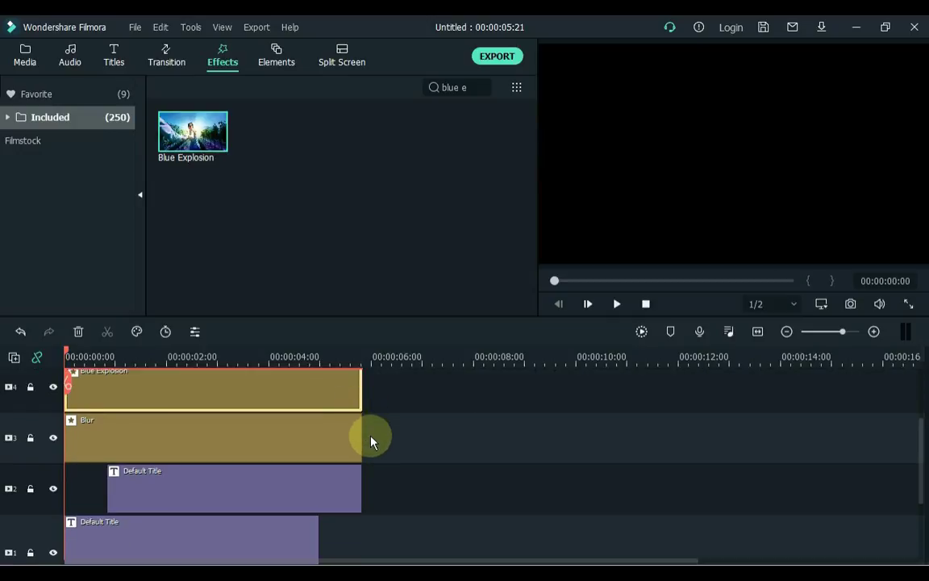
pyautogui.moveTo(371, 441); pyautogui.dragTo(275, 429)
pyautogui.scroll(-4, 272, 427)
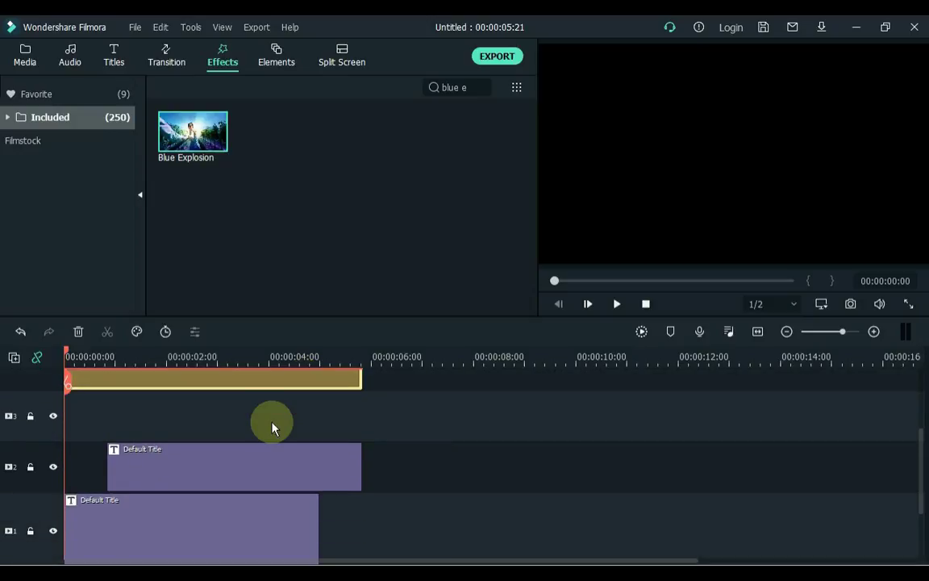
# Copy the bottom title clip and lock tracks 1 and 2.
pyautogui.rightClick(185, 539)
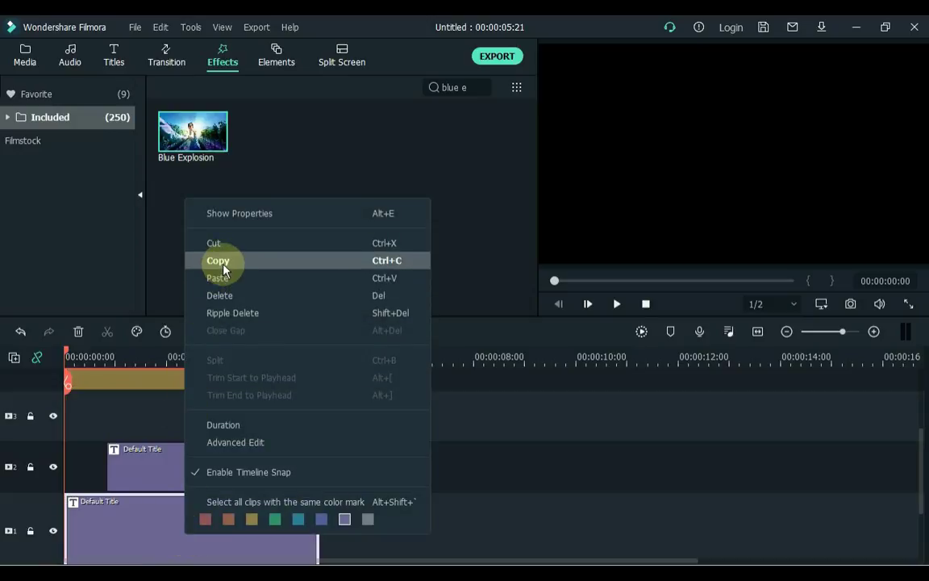
pyautogui.click(222, 261)
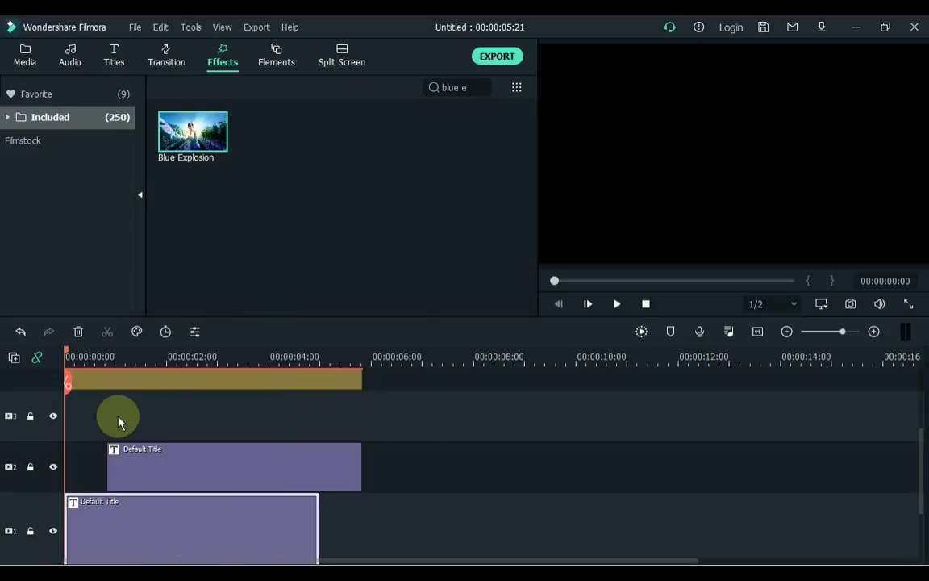
pyautogui.click(31, 530)
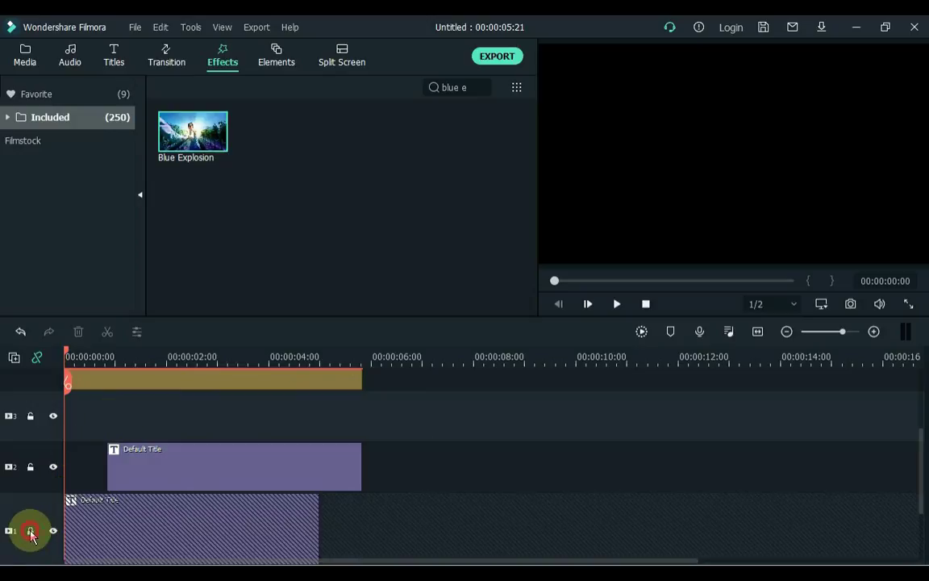
pyautogui.click(30, 466)
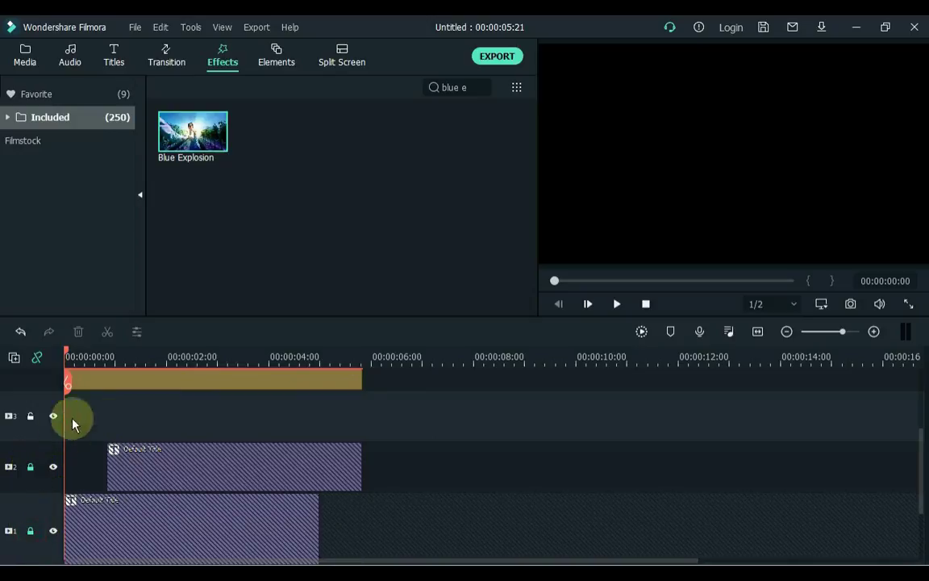
# Paste the title onto track 3, starting about 2.5 s in and ending with the others, then unlock both tracks.
pyautogui.click(105, 355)
pyautogui.hotkey('ctrl', 'v')
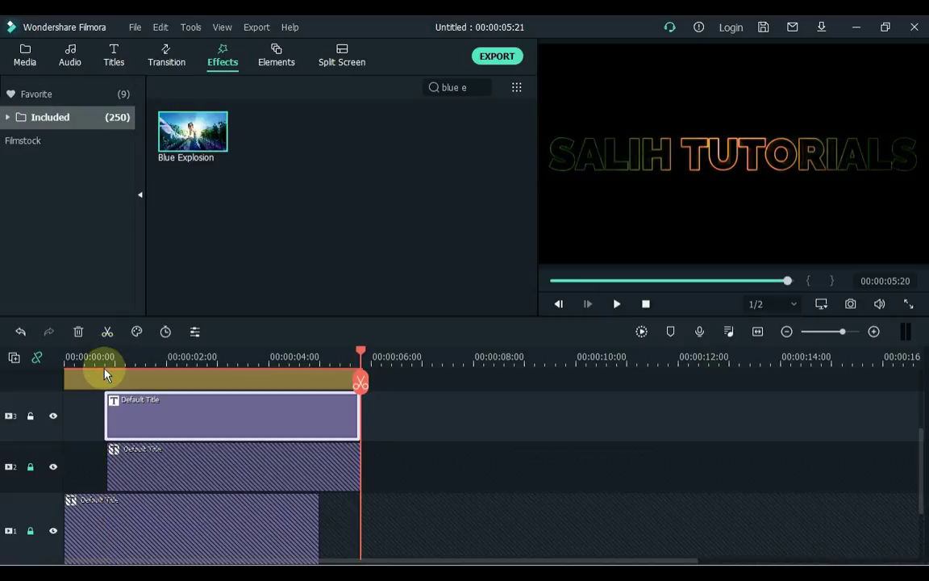
pyautogui.moveTo(113, 421); pyautogui.dragTo(178, 423)
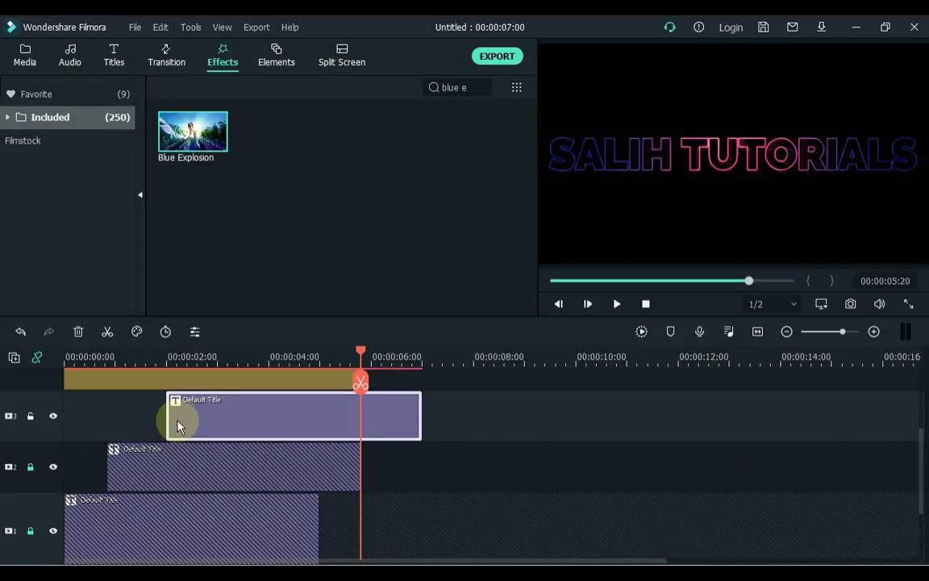
pyautogui.moveTo(421, 413); pyautogui.dragTo(356, 421)
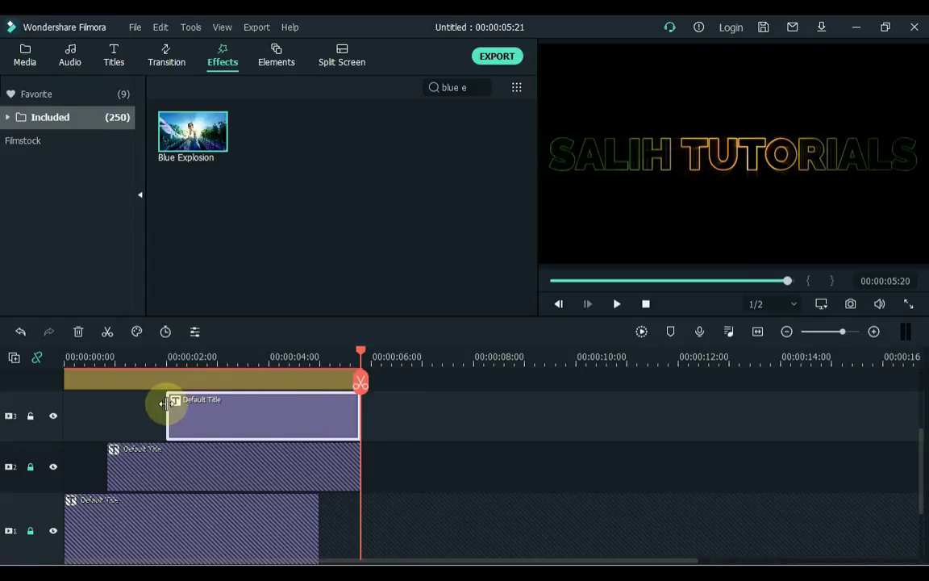
pyautogui.moveTo(165, 403)
pyautogui.mouseDown()
pyautogui.moveTo(185, 401)
pyautogui.moveTo(182, 409)
pyautogui.mouseUp()
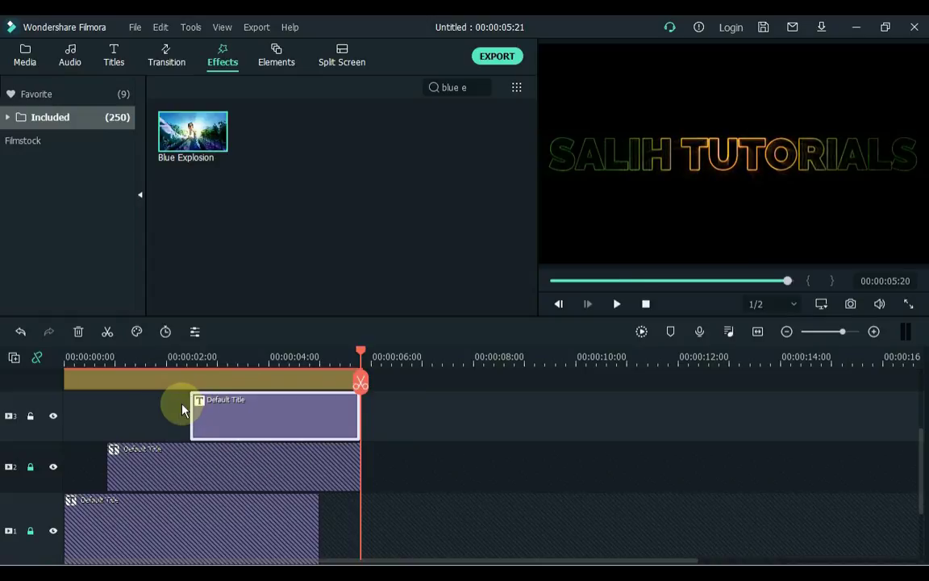
pyautogui.click(31, 467)
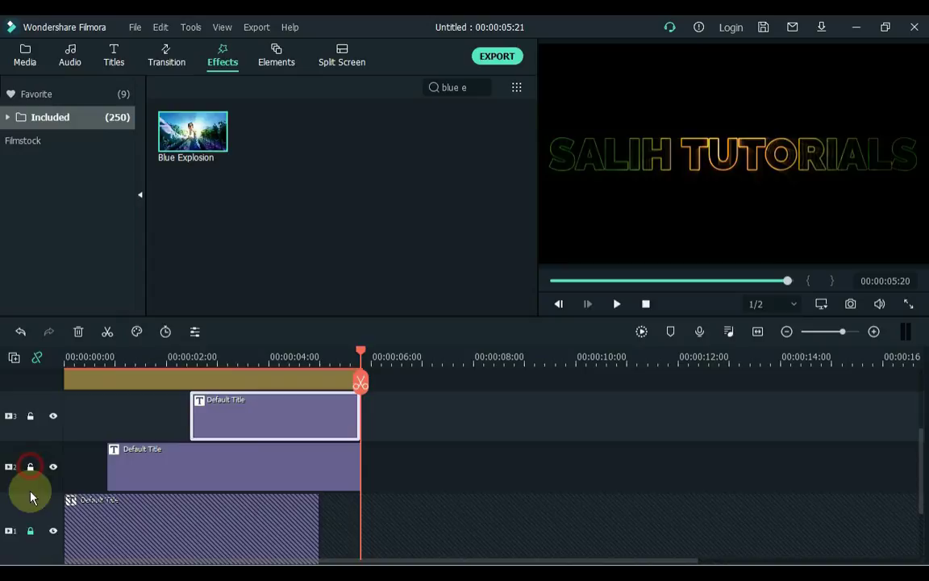
pyautogui.click(31, 533)
pyautogui.scroll(2, 73, 492)
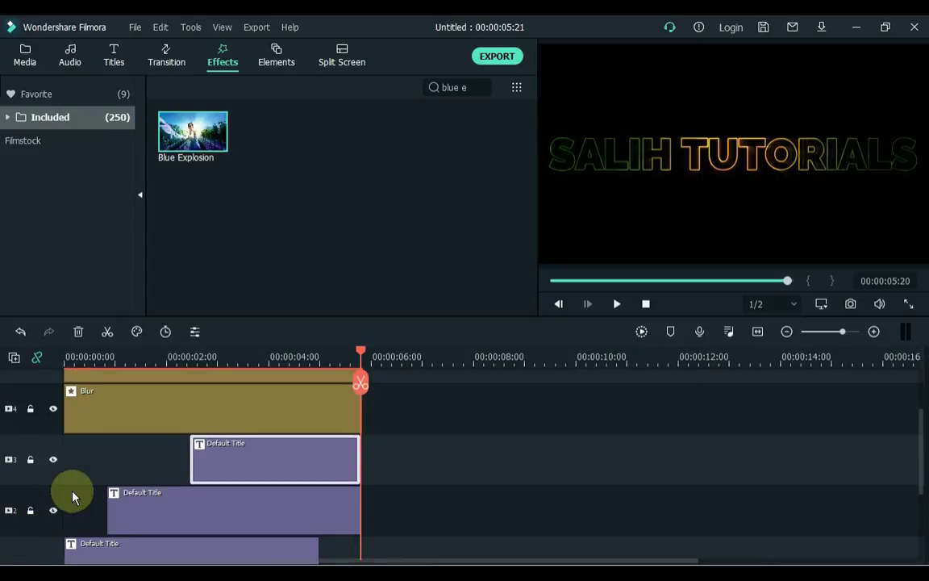
# Play back the layered title animation, then show the Titles library in the new project.
pyautogui.scroll(1, 73, 496)
pyautogui.press('space')
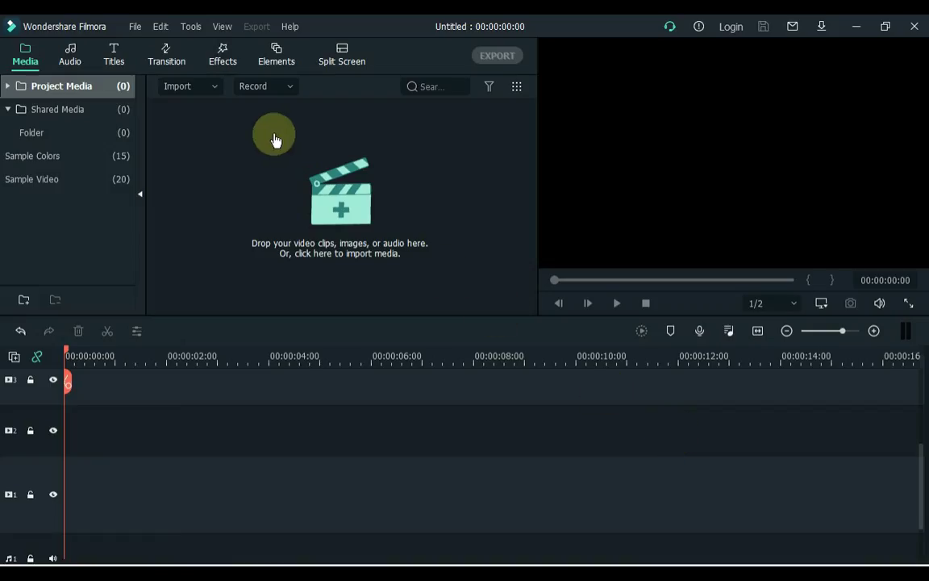
pyautogui.click(109, 50)
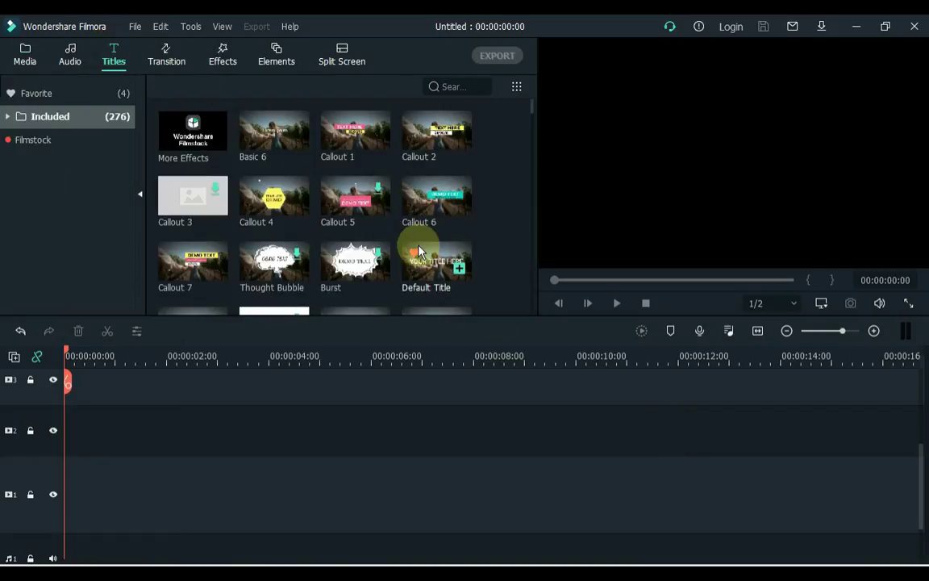
# Add a Default Title to track 1 and change its text to 'SALIH TUTORIALS'.
pyautogui.moveTo(427, 273); pyautogui.dragTo(48, 494)
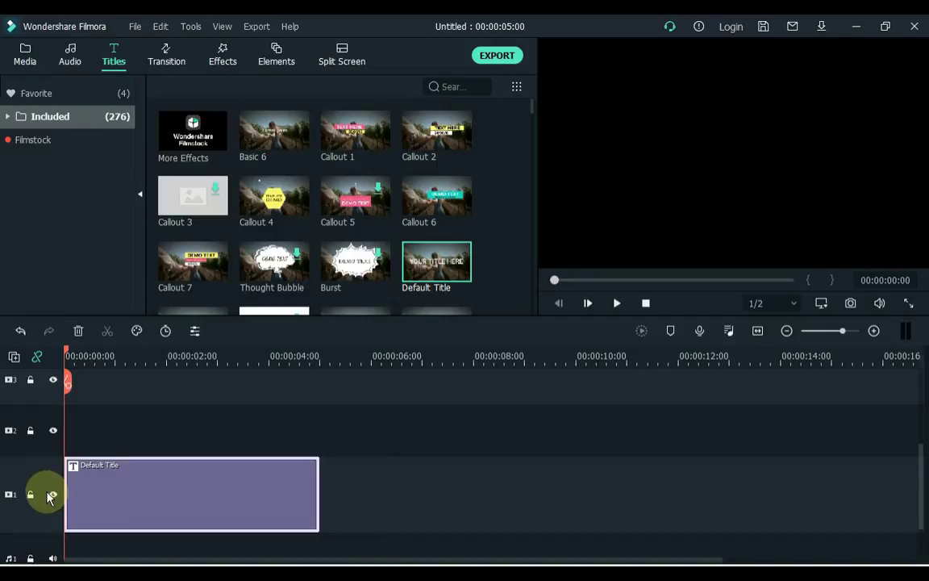
pyautogui.doubleClick(149, 477)
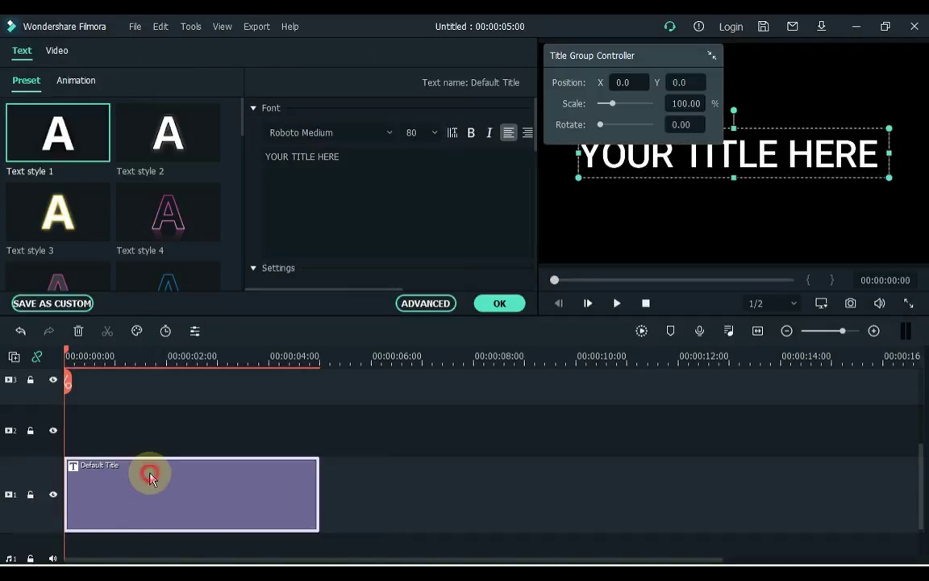
pyautogui.click(375, 160)
pyautogui.hotkey('ctrl', 'a')
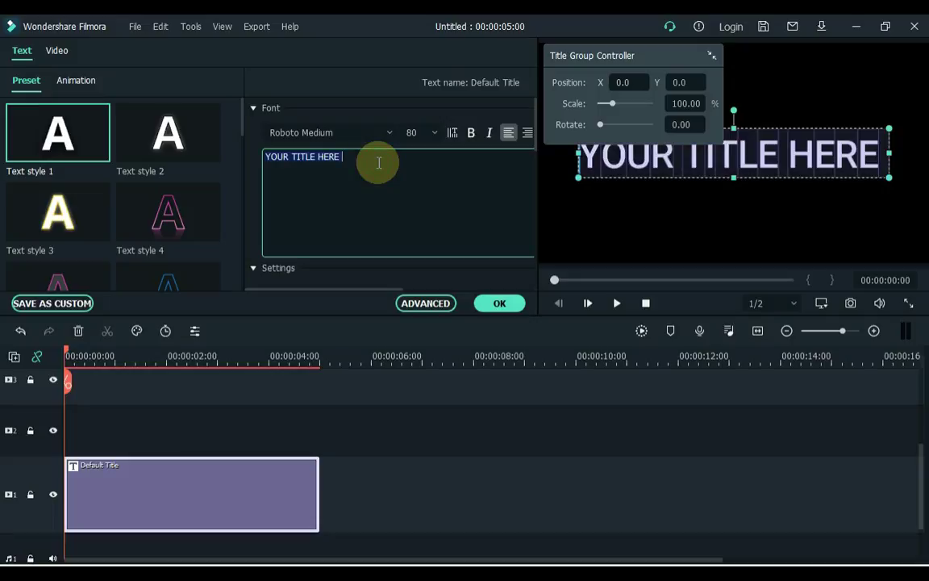
pyautogui.write('SALIH ')
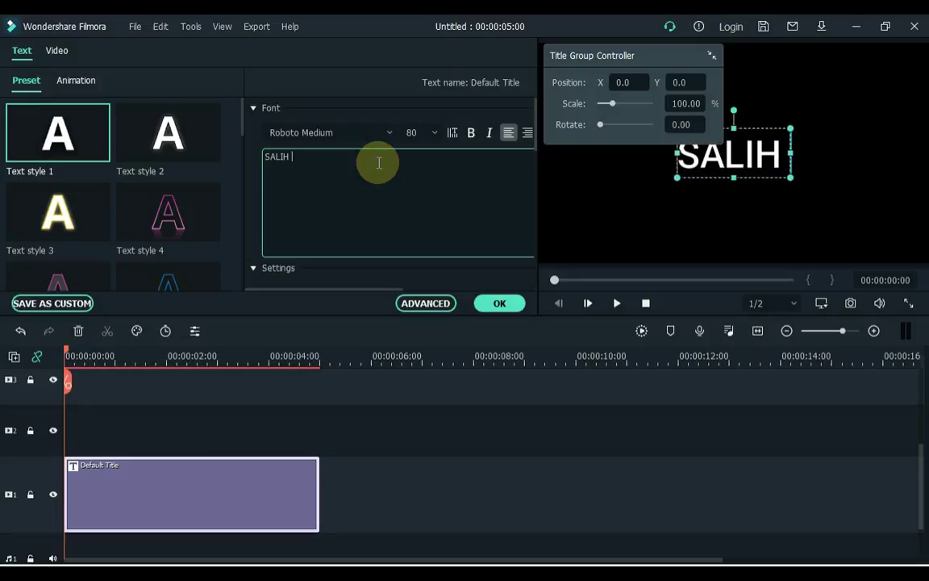
pyautogui.write('TUTORIALS')
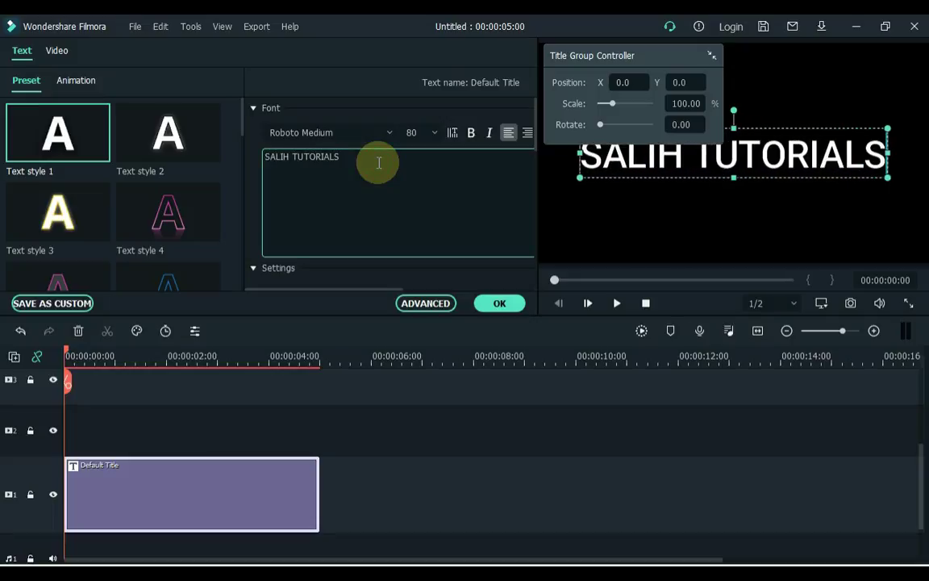
# Set the title font to Rockwell and apply the orange outlined Text style 18.
pyautogui.click(341, 133)
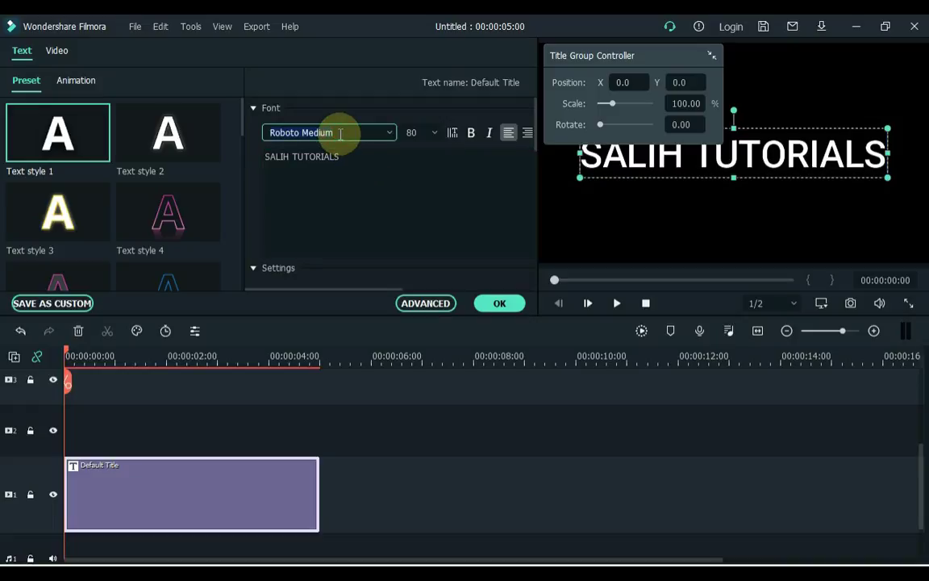
pyautogui.write('Rockwell')
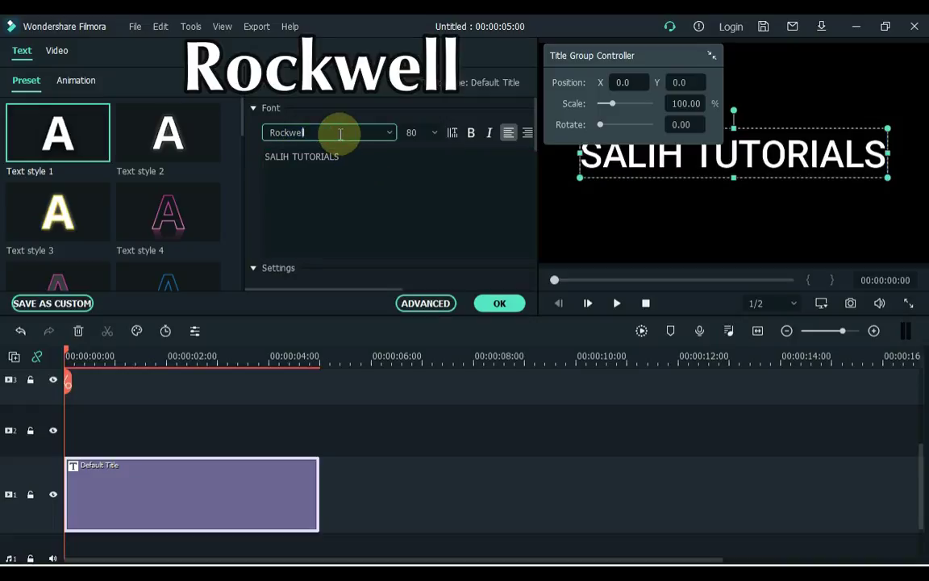
pyautogui.press('Return')
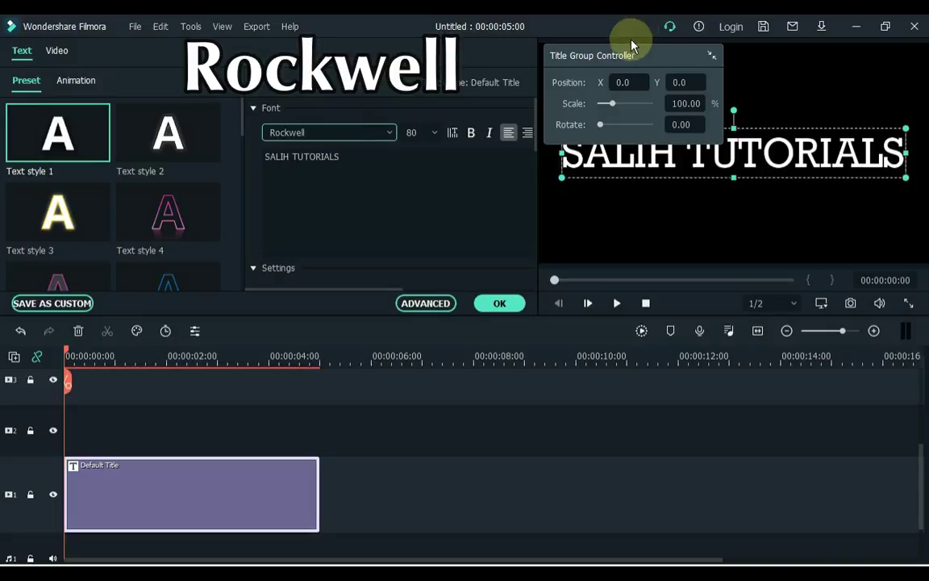
pyautogui.moveTo(622, 55); pyautogui.dragTo(631, 343)
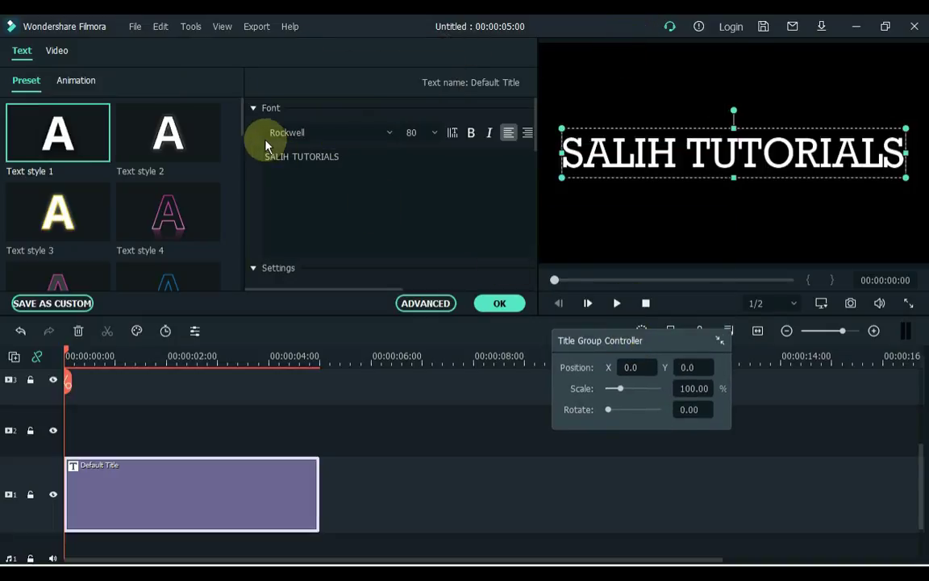
pyautogui.moveTo(245, 123); pyautogui.dragTo(246, 226)
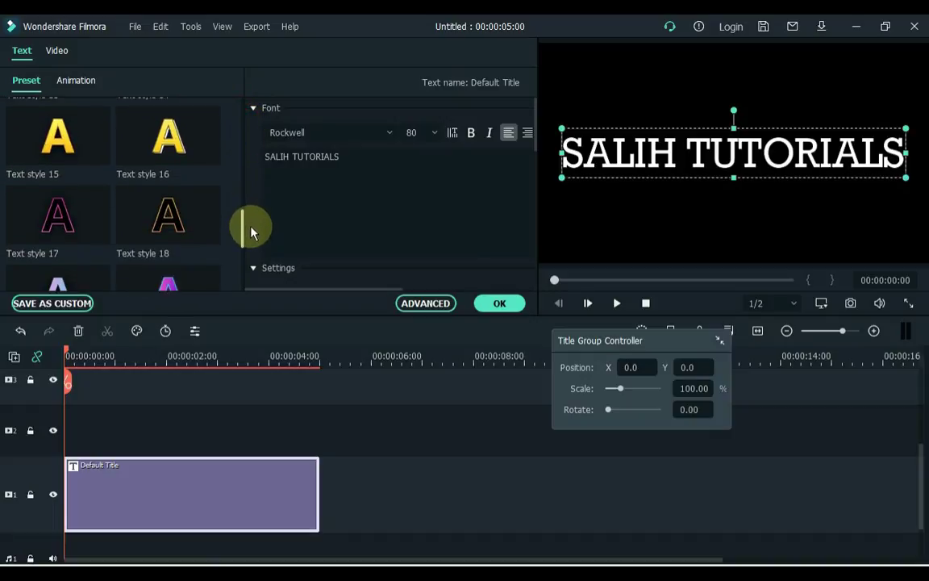
pyautogui.click(203, 231)
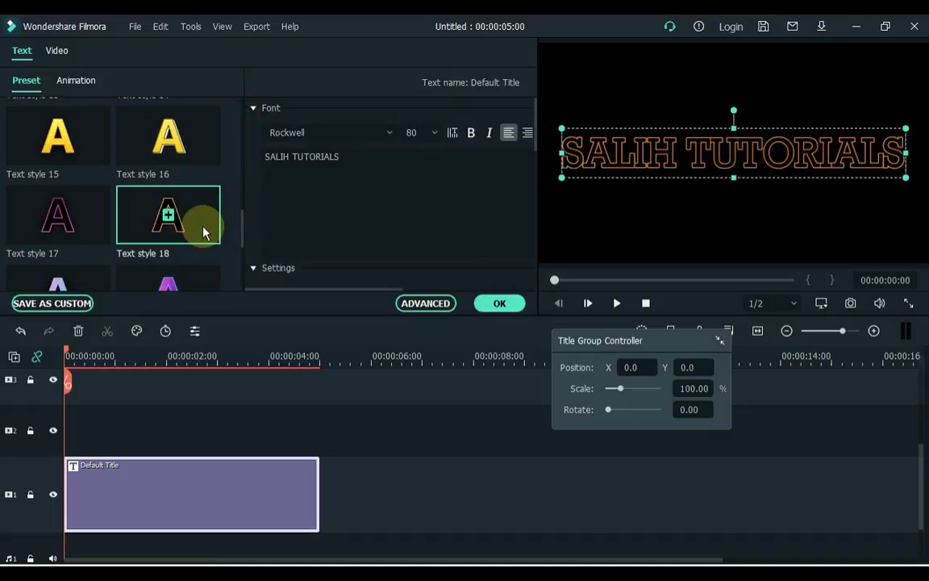
pyautogui.click(494, 303)
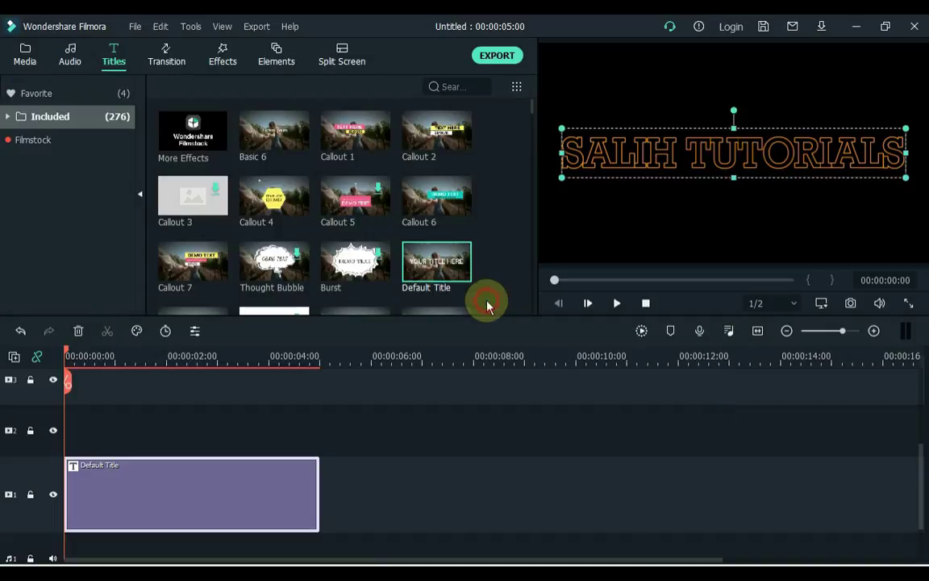
# Copy the title clip, lock track 1, and paste the copy onto track 2.
pyautogui.rightClick(134, 486)
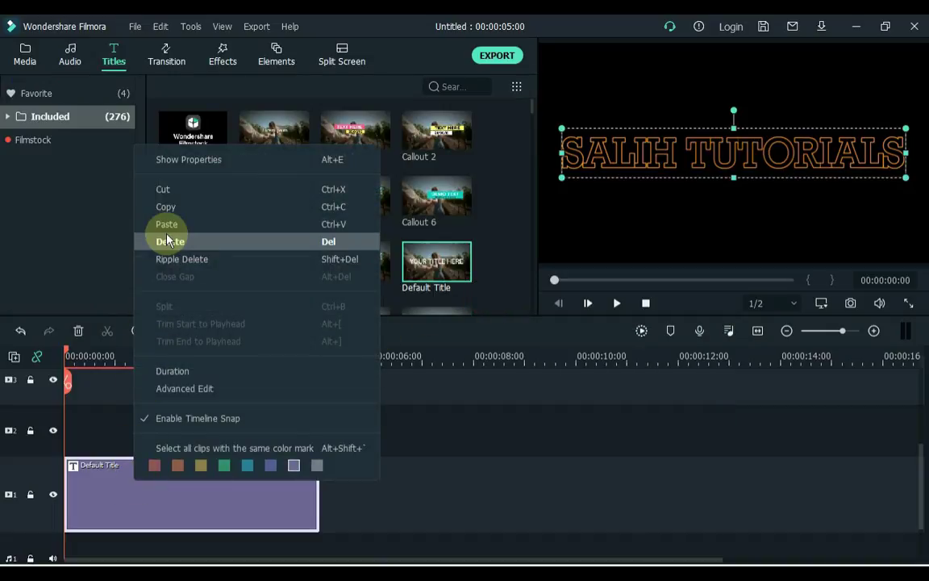
pyautogui.click(170, 208)
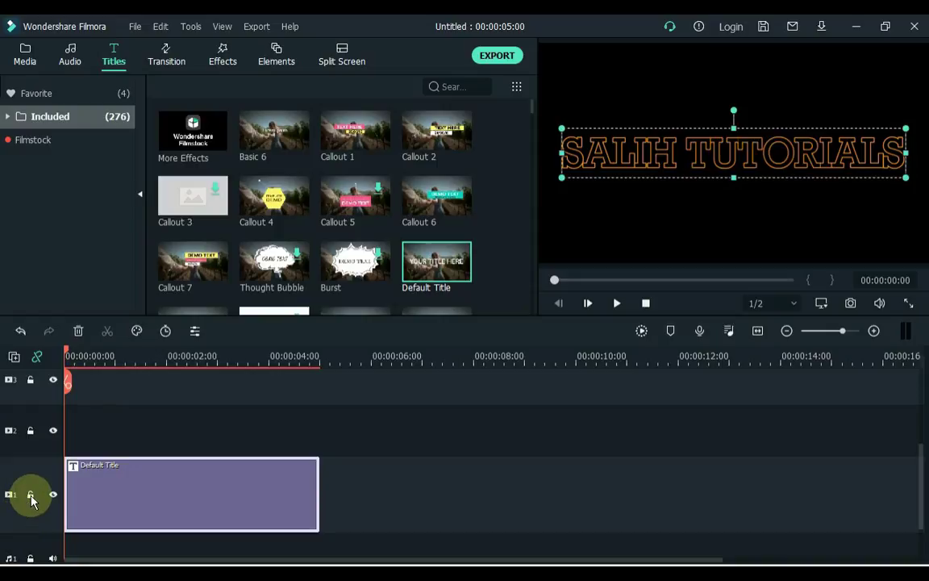
pyautogui.click(31, 496)
pyautogui.rightClick(84, 429)
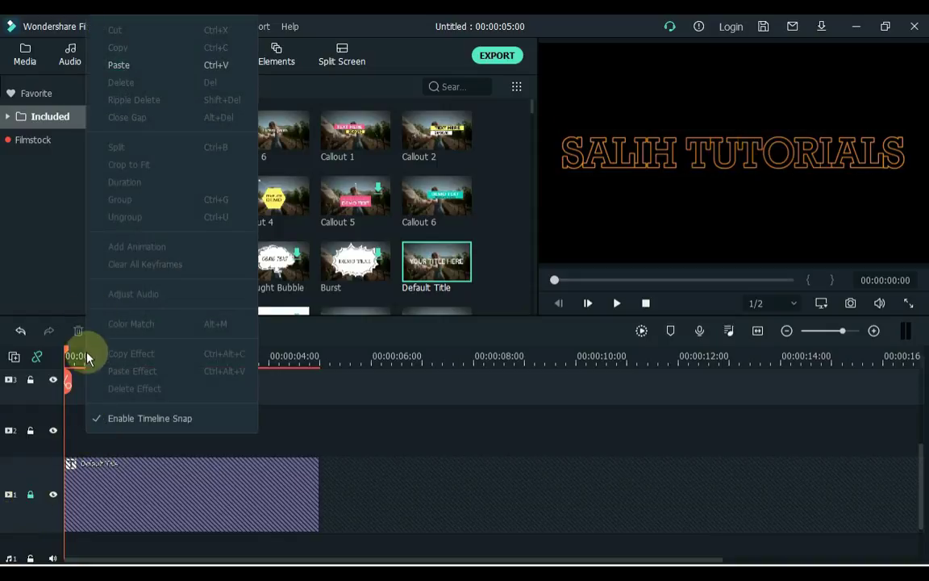
pyautogui.click(121, 66)
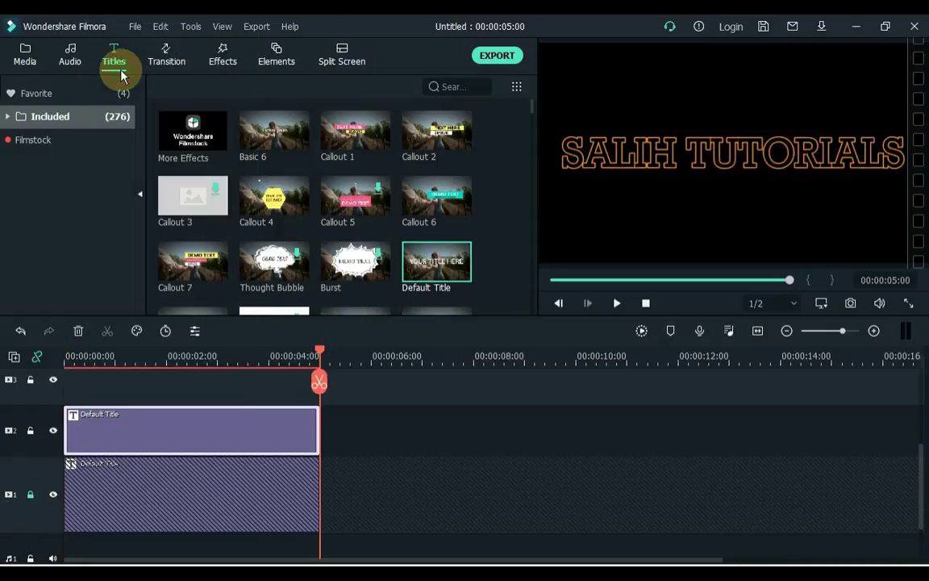
# Restyle the track 2 copy with the filled yellow Text style 16.
pyautogui.doubleClick(105, 423)
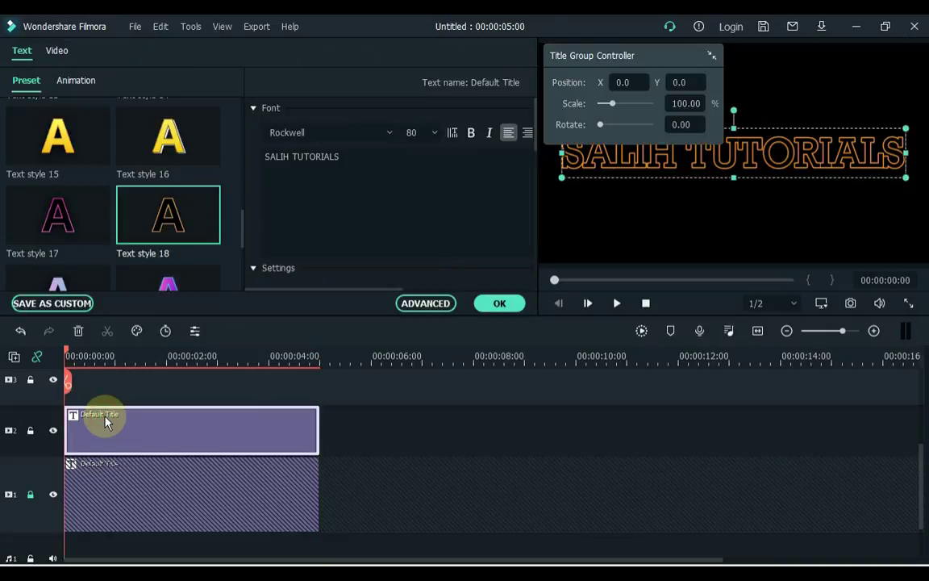
pyautogui.click(179, 136)
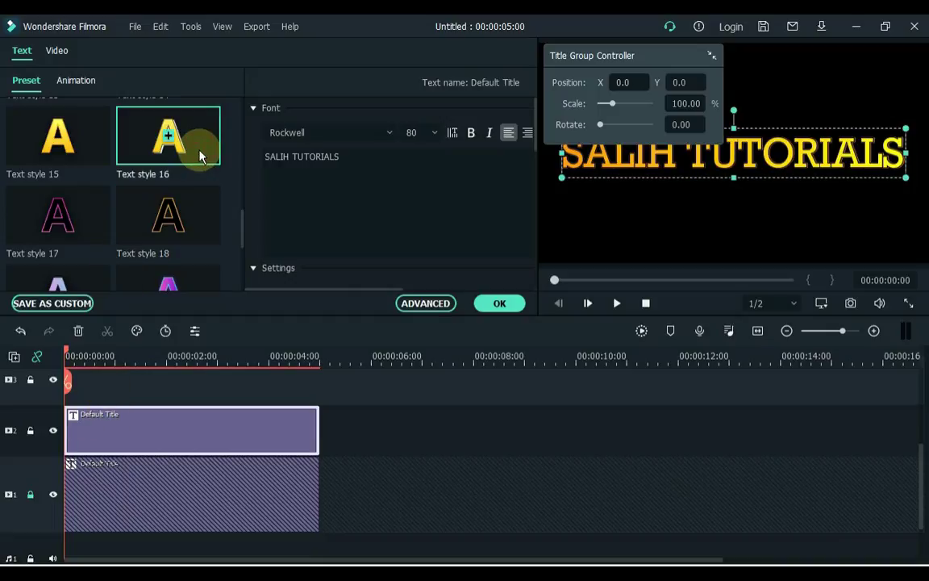
pyautogui.moveTo(569, 64); pyautogui.dragTo(591, 389)
pyautogui.click(490, 304)
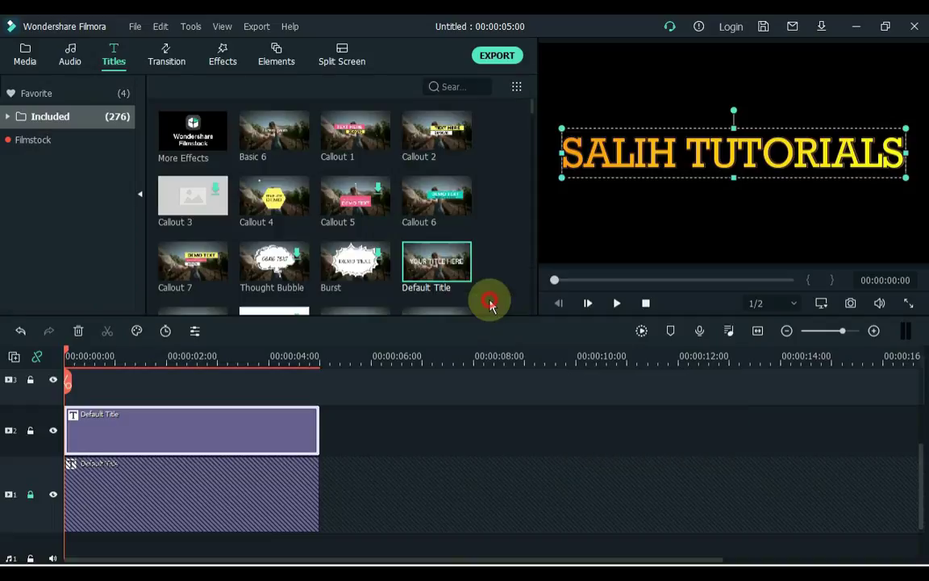
# Put a Col Merge transition at the start of the track 2 title.
pyautogui.click(178, 63)
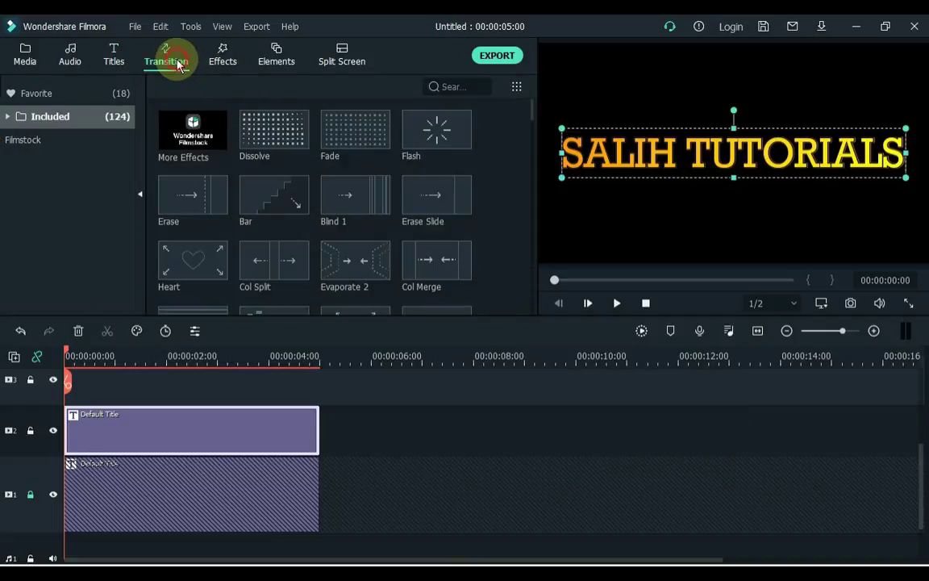
pyautogui.click(463, 87)
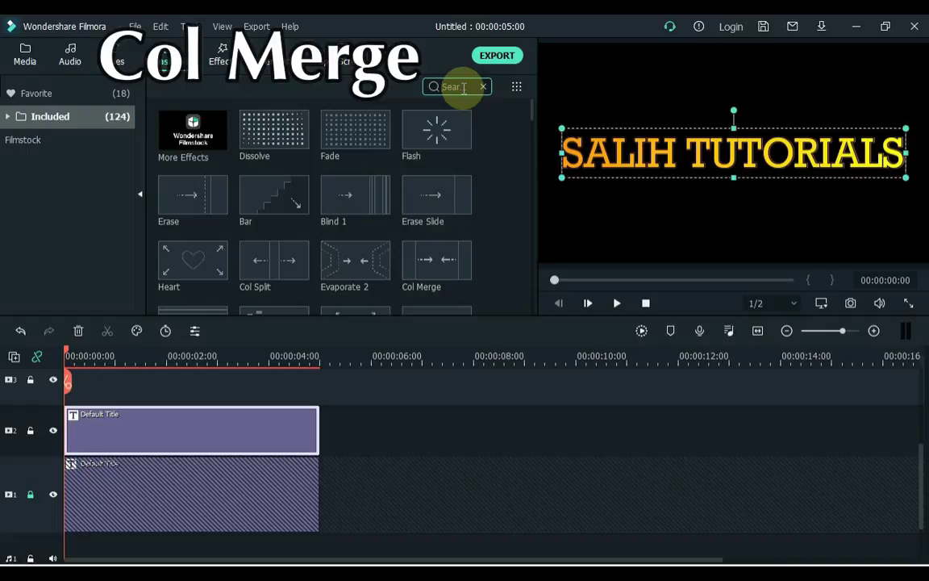
pyautogui.write('Col')
pyautogui.write(' merge')
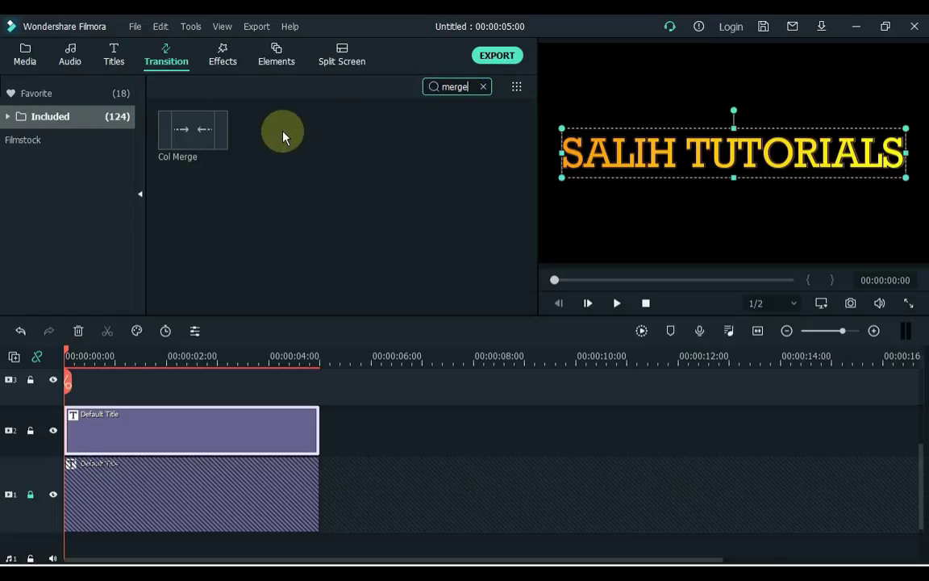
pyautogui.moveTo(191, 152)
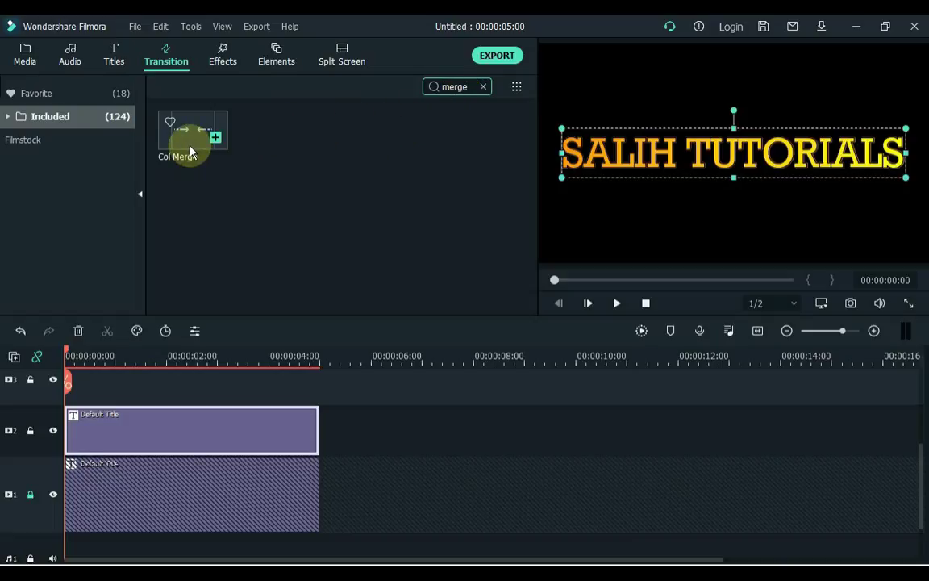
pyautogui.moveTo(191, 151); pyautogui.dragTo(158, 348)
pyautogui.moveTo(99, 403); pyautogui.dragTo(83, 425)
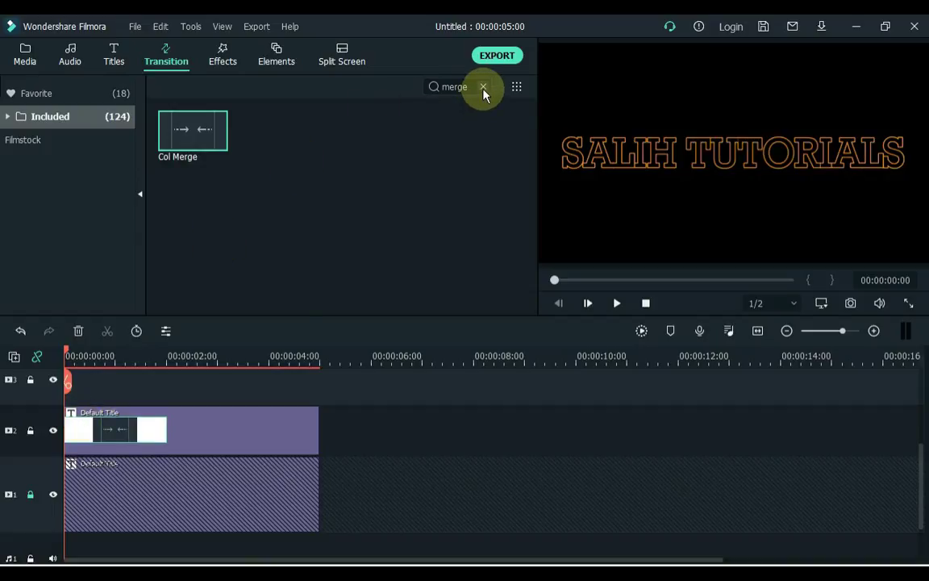
# Put a Col Split transition at the end of the track 2 title.
pyautogui.click(482, 87)
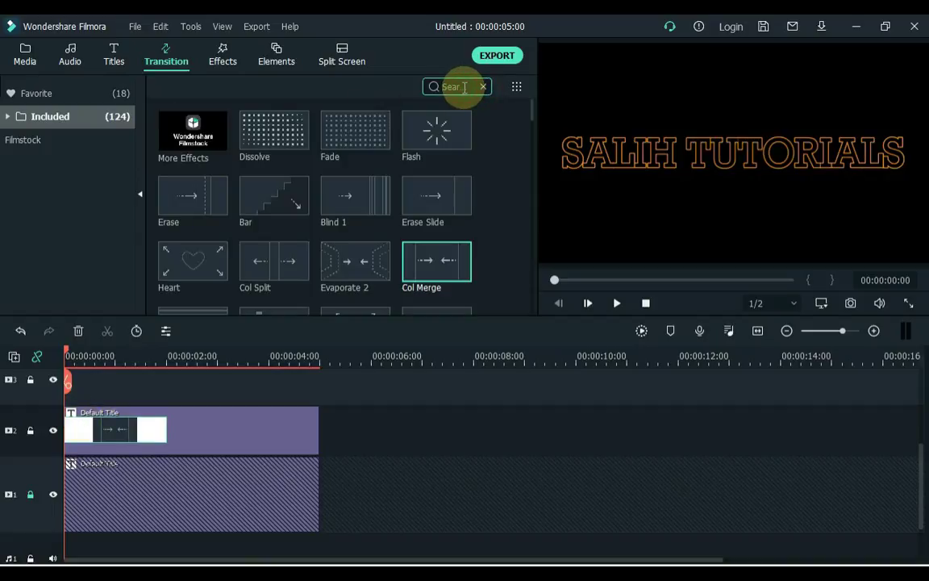
pyautogui.write('Col spl')
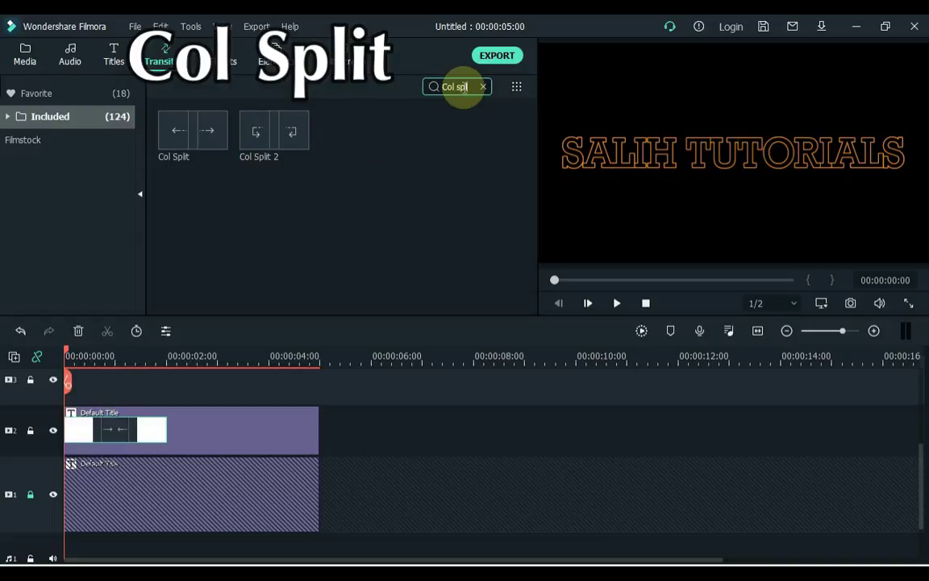
pyautogui.write('it')
pyautogui.moveTo(207, 123)
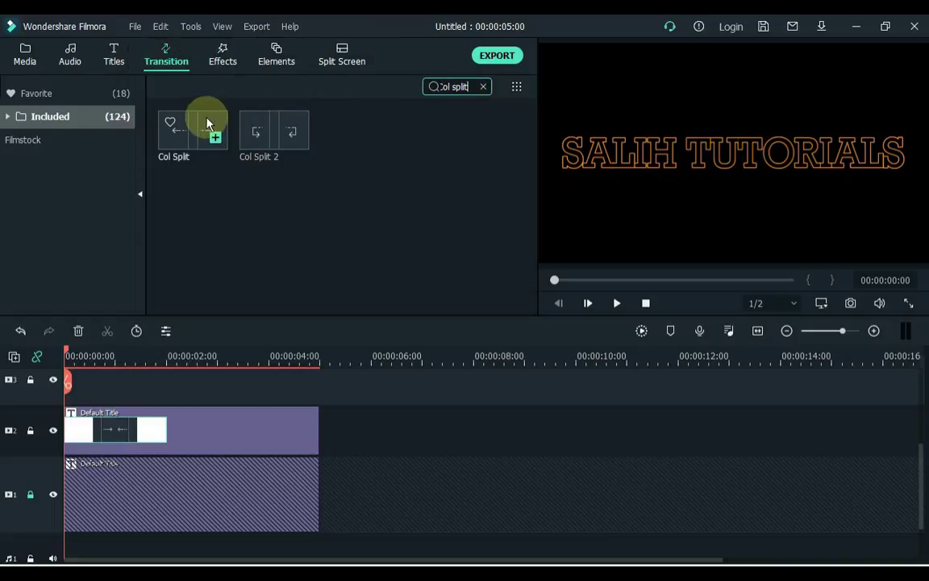
pyautogui.moveTo(207, 124); pyautogui.dragTo(297, 442)
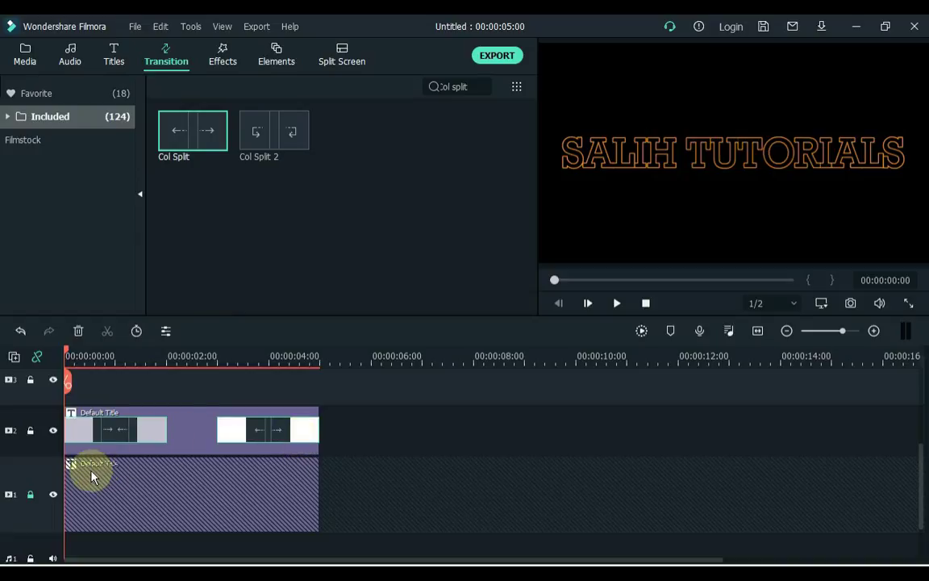
# Unlock track 1 and play the titles from the start.
pyautogui.click(30, 495)
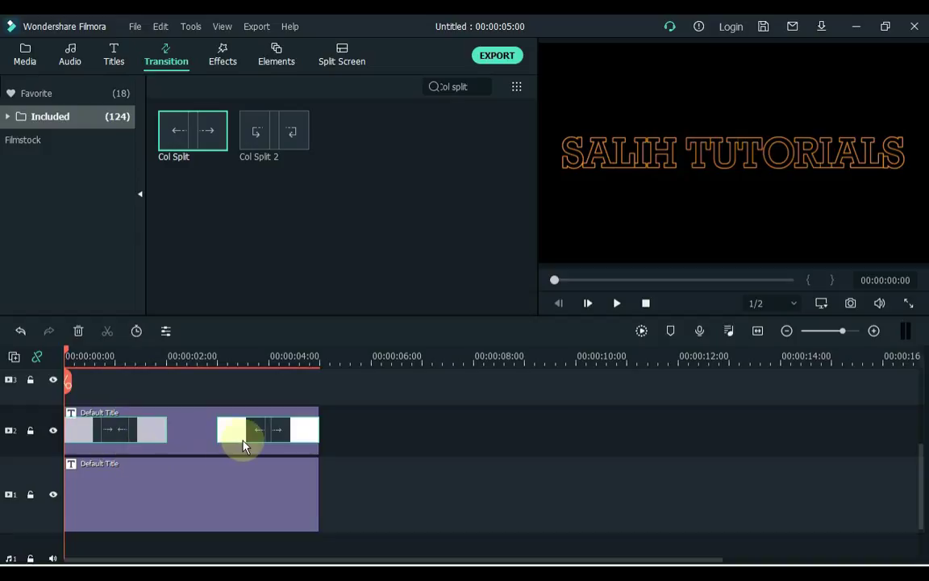
pyautogui.moveTo(347, 417); pyautogui.dragTo(276, 479)
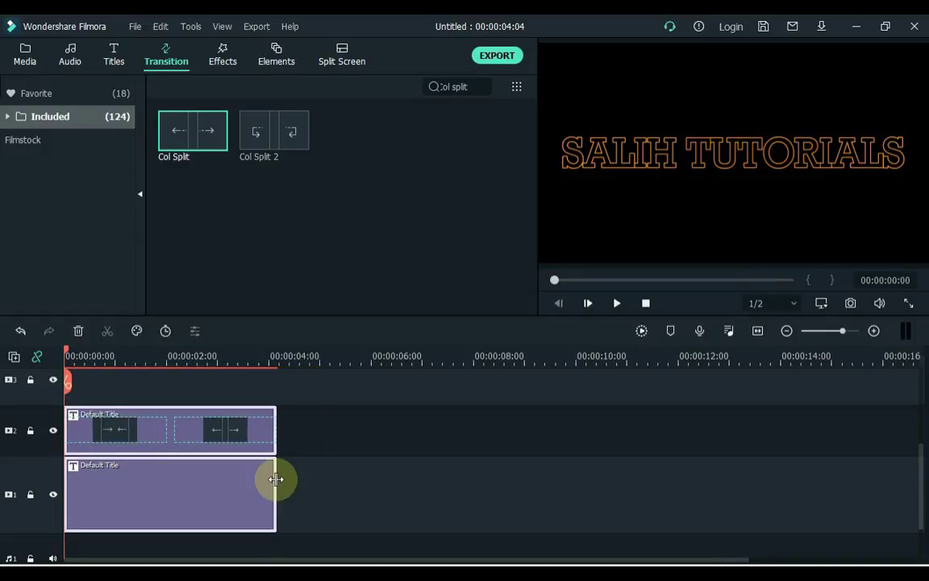
pyautogui.click(286, 484)
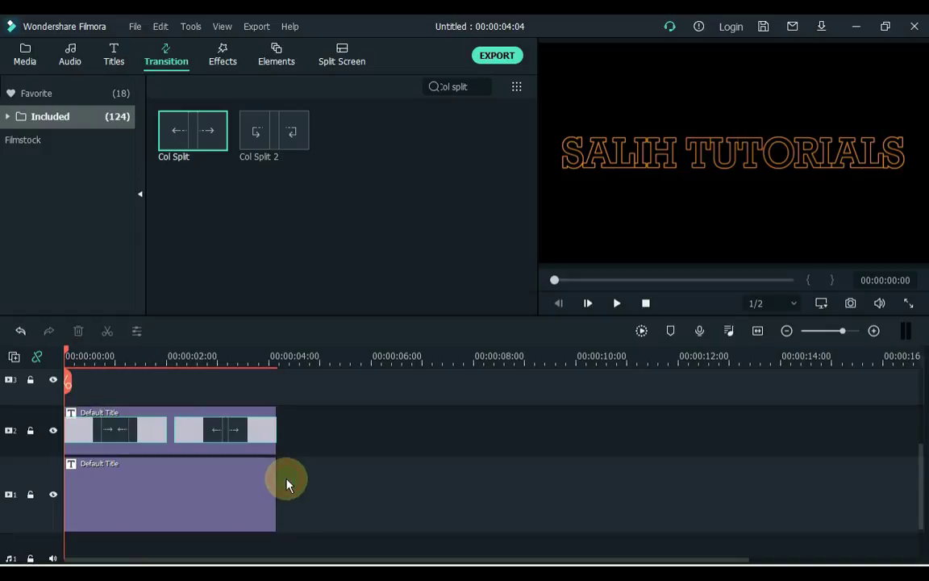
pyautogui.press('space')
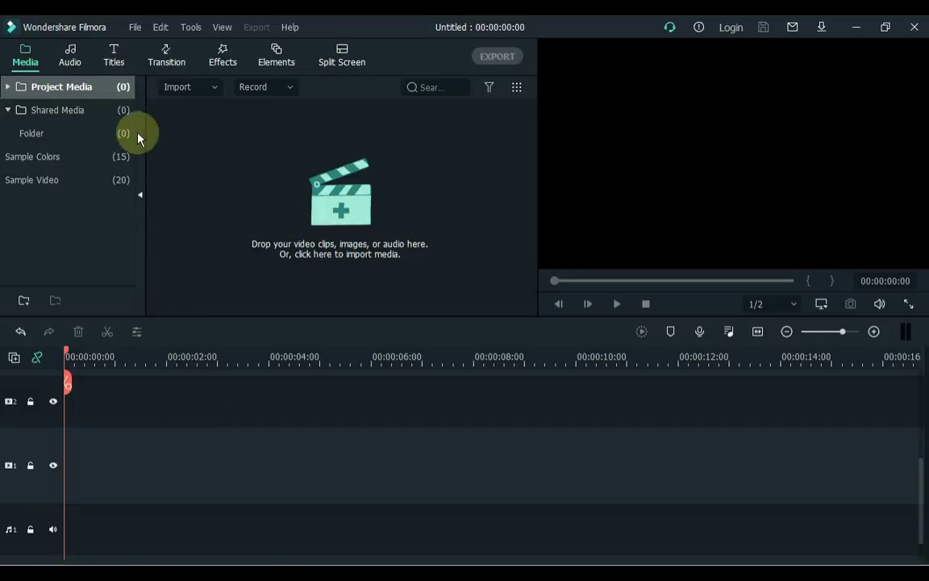
# Add a Default Title to track 1 reading 'SALIH TUTORIALS'.
pyautogui.click(124, 69)
pyautogui.moveTo(408, 251); pyautogui.dragTo(70, 457)
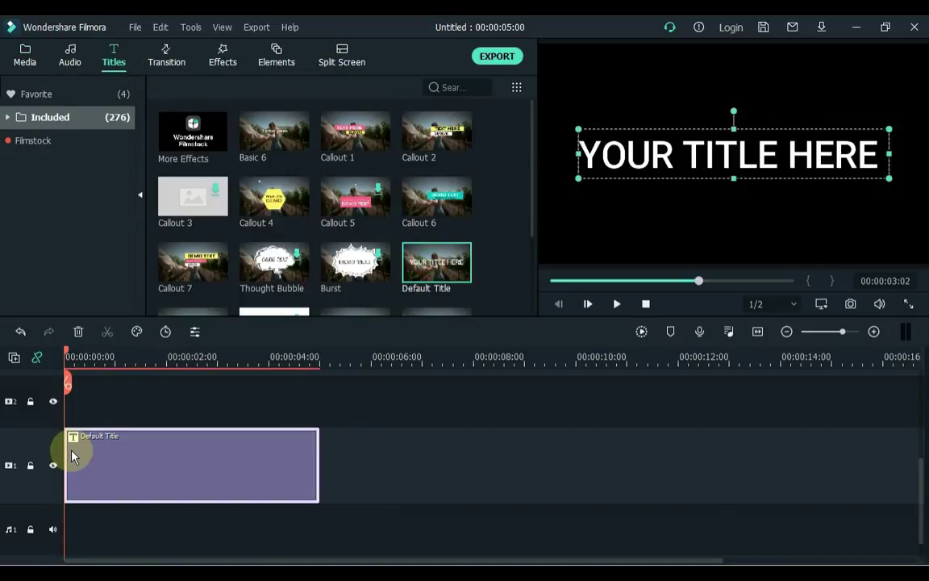
pyautogui.doubleClick(179, 474)
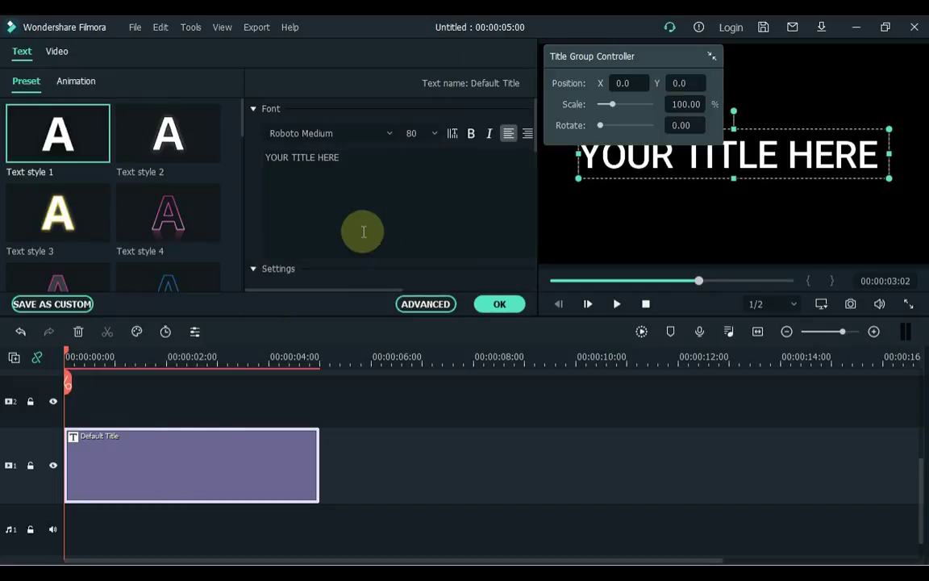
pyautogui.click(399, 198)
pyautogui.hotkey('ctrl', 'a')
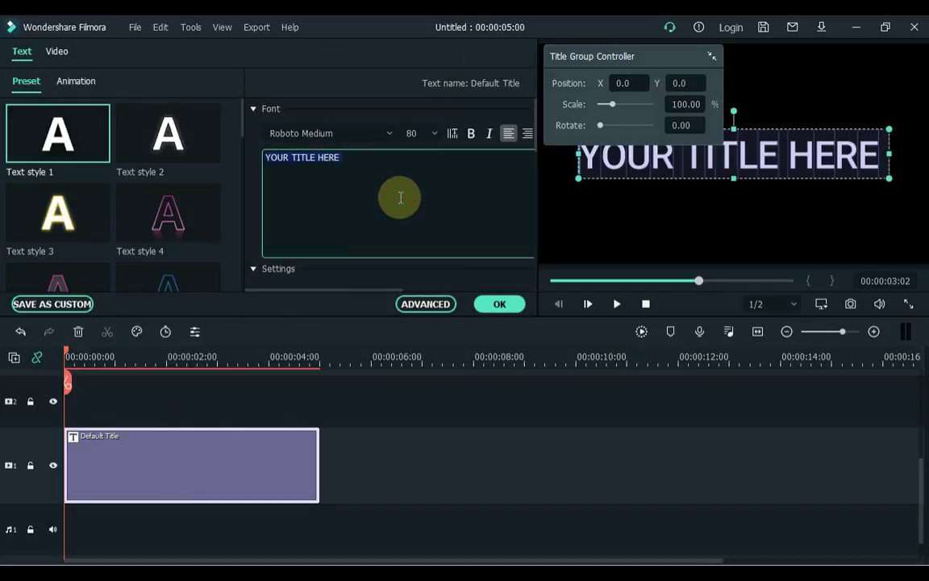
pyautogui.press('BackSpace')
pyautogui.write('SALIH TU')
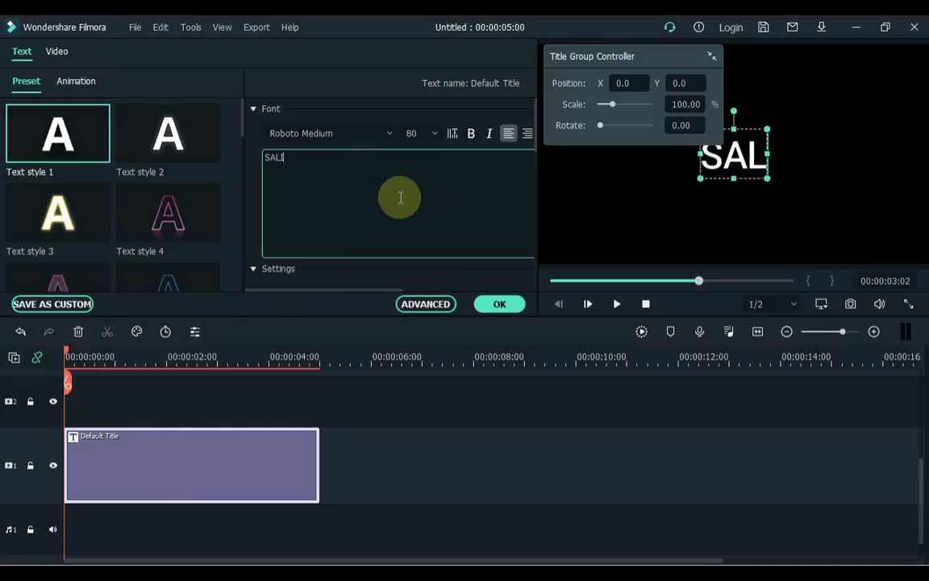
pyautogui.write('TORIALS')
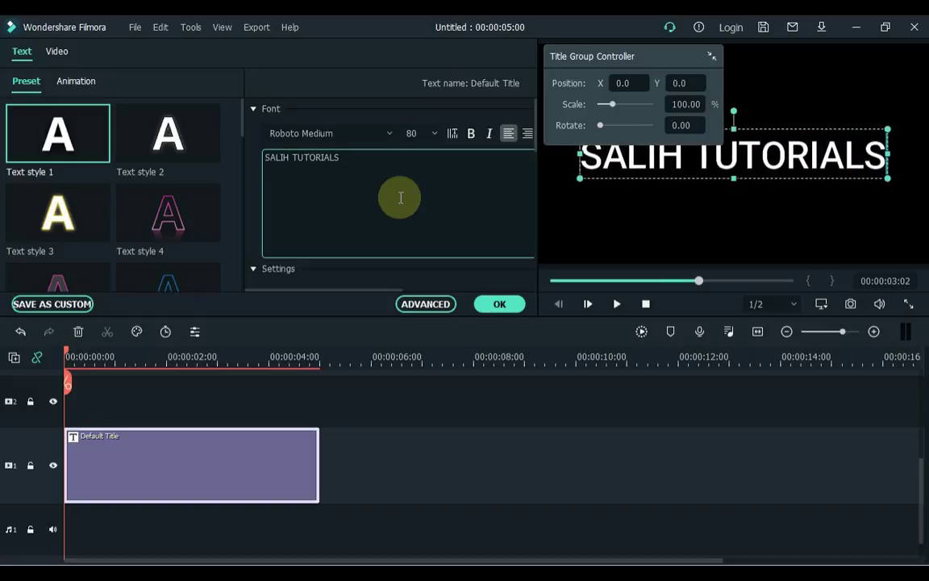
# Set the font to Times New Roman, apply gold Text style 16, and copy the clip.
pyautogui.click(348, 134)
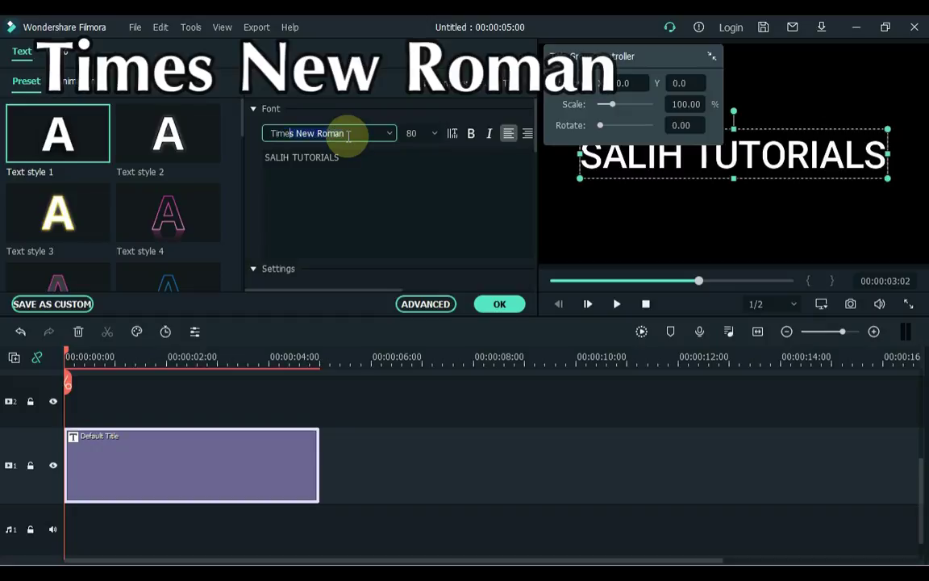
pyautogui.press('Return')
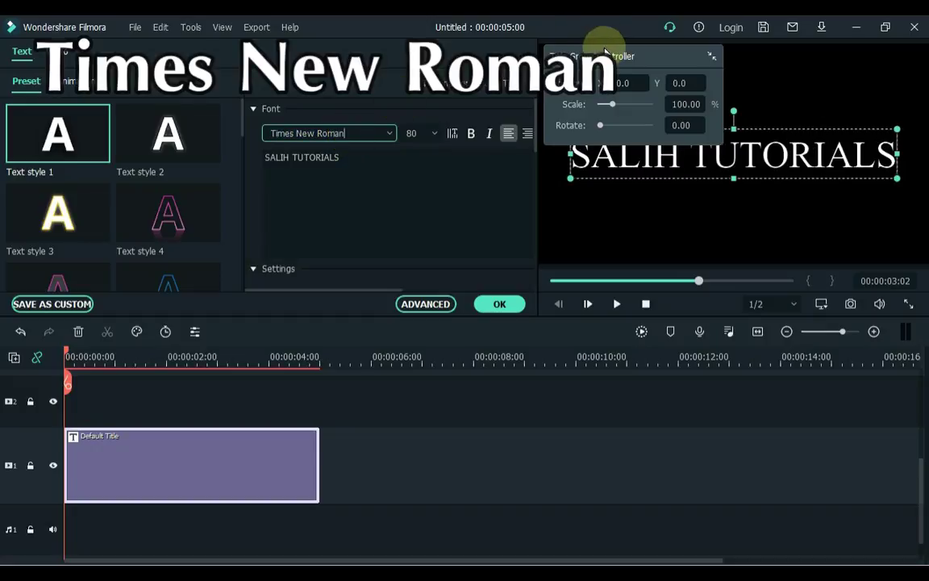
pyautogui.moveTo(610, 56); pyautogui.dragTo(542, 412)
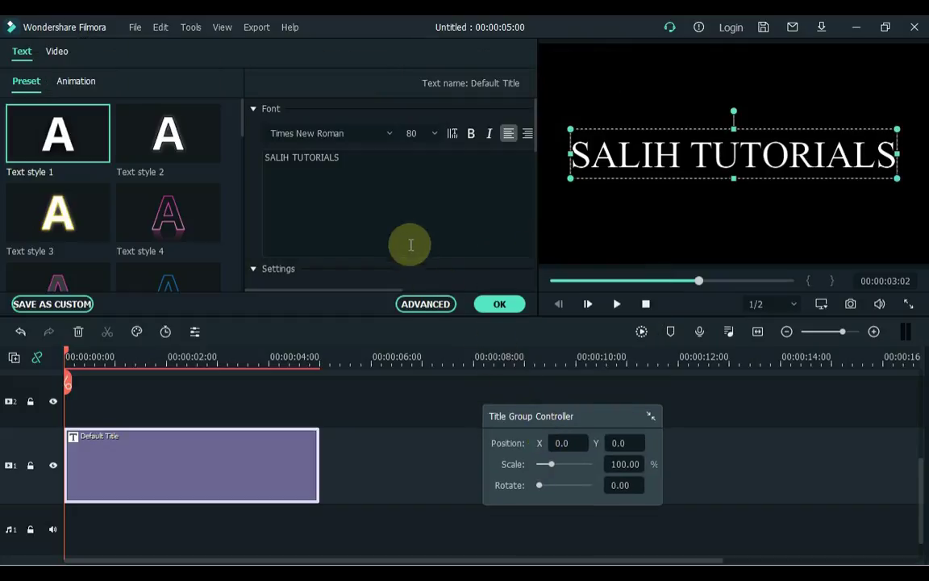
pyautogui.moveTo(245, 110); pyautogui.dragTo(252, 221)
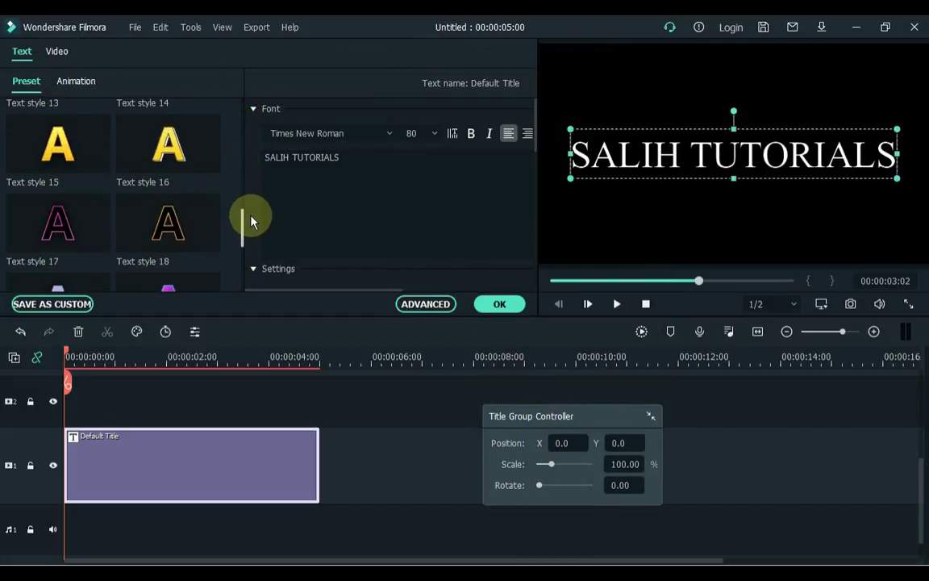
pyautogui.click(196, 158)
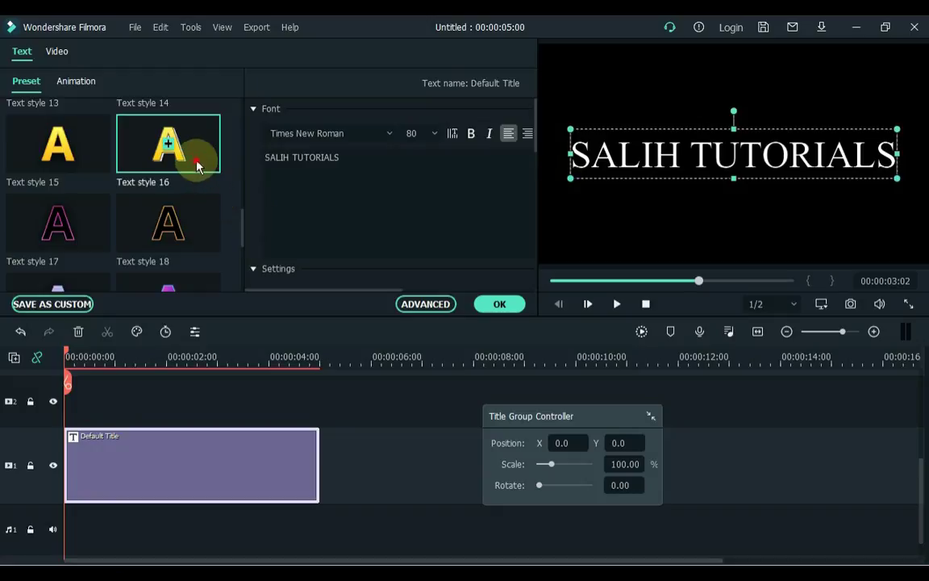
pyautogui.click(500, 304)
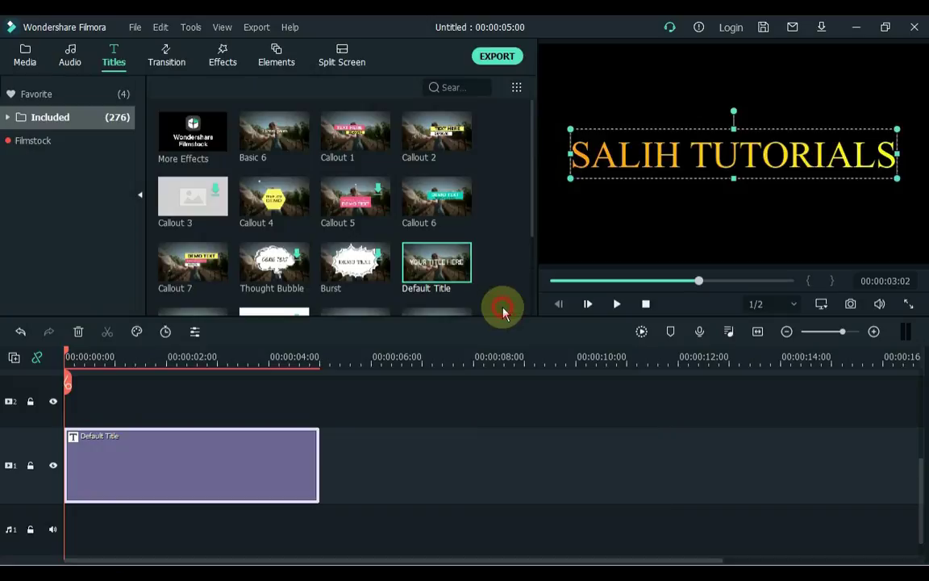
pyautogui.rightClick(70, 472)
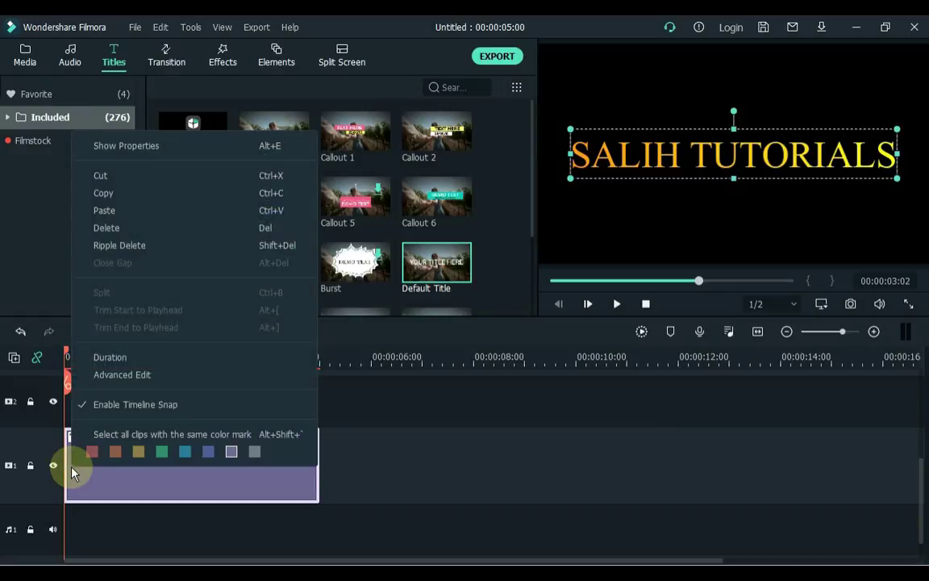
pyautogui.click(96, 194)
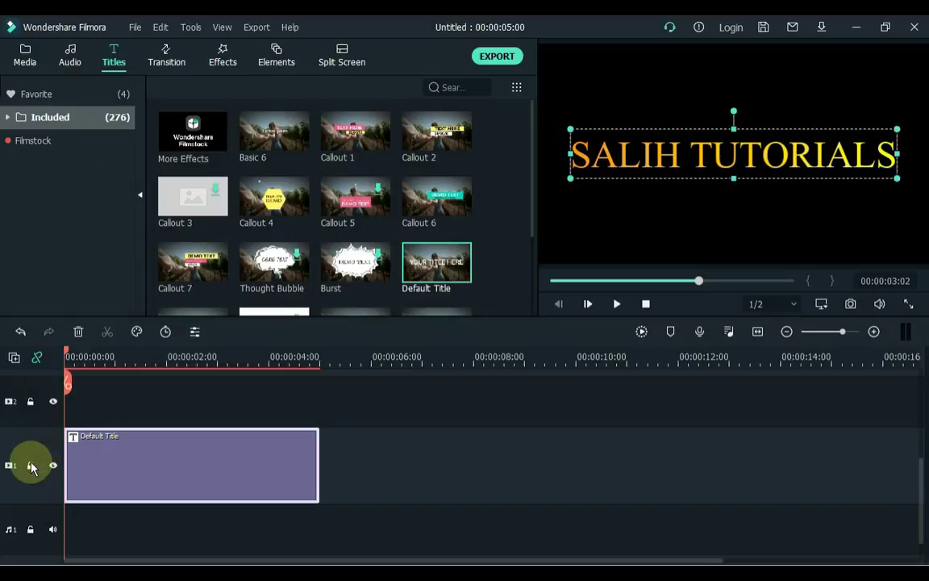
# Lock track 1 and paste the title copy onto track 2.
pyautogui.click(30, 466)
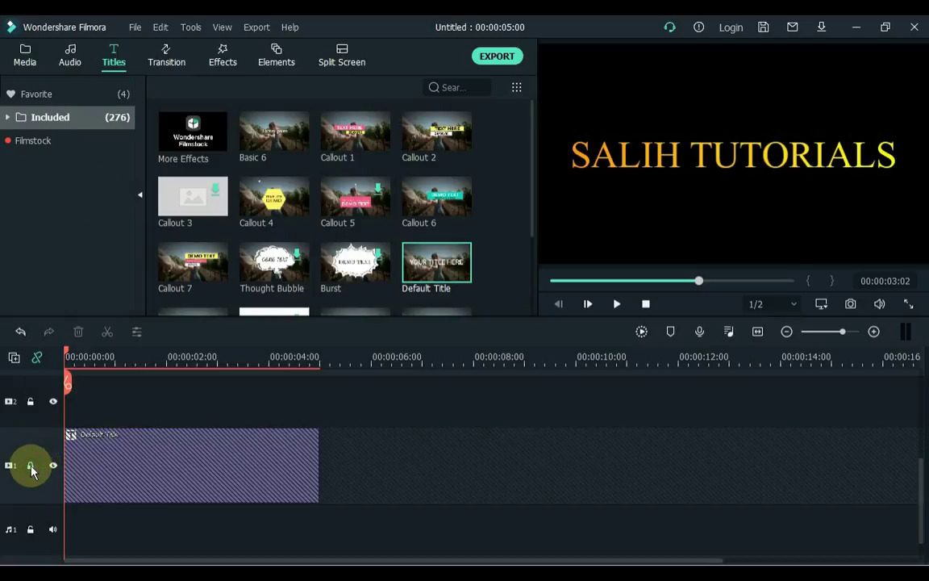
pyautogui.hotkey('ctrl', 'v')
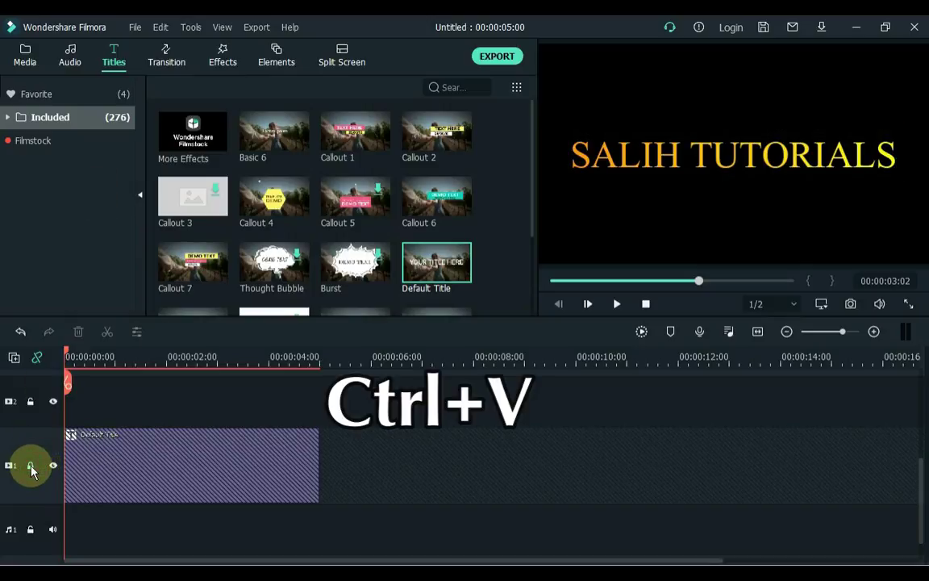
pyautogui.hotkey('ctrl', 'v')
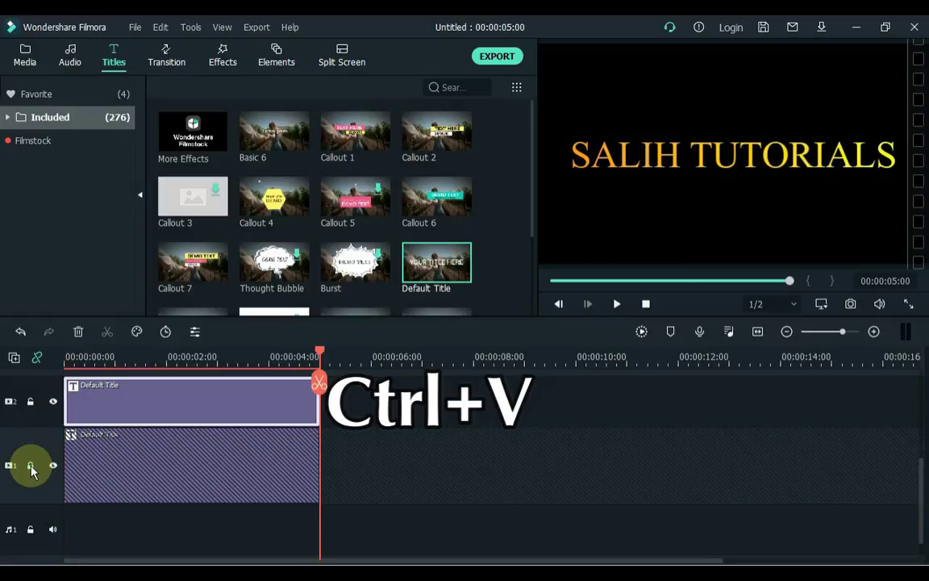
pyautogui.scroll(2, 31, 470)
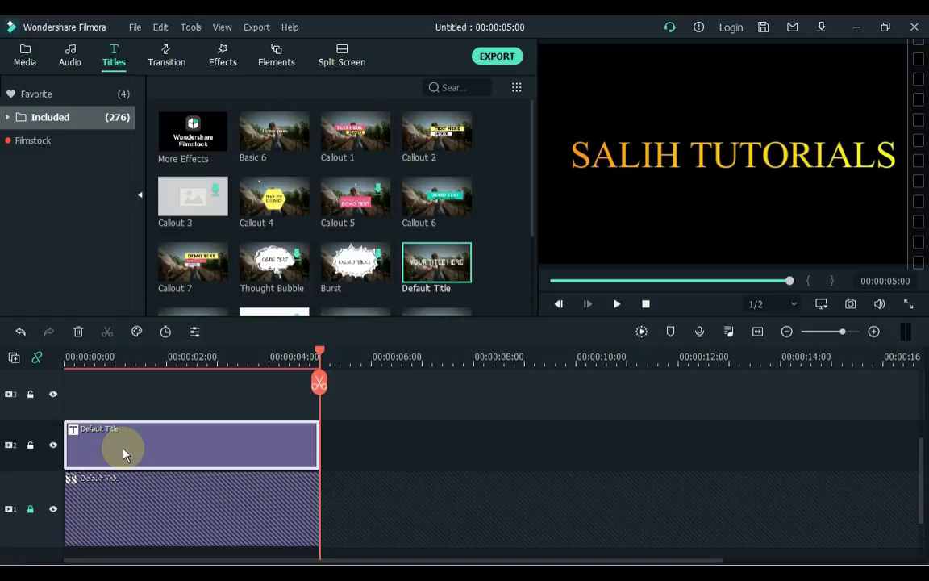
# Give the copy the outline Text style 18 and a Type Writer animation.
pyautogui.doubleClick(123, 453)
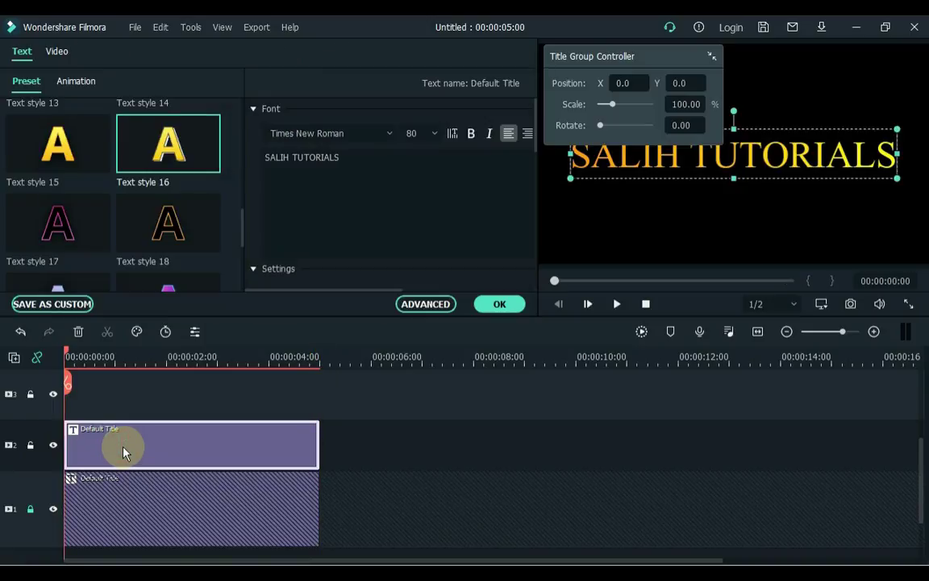
pyautogui.click(144, 246)
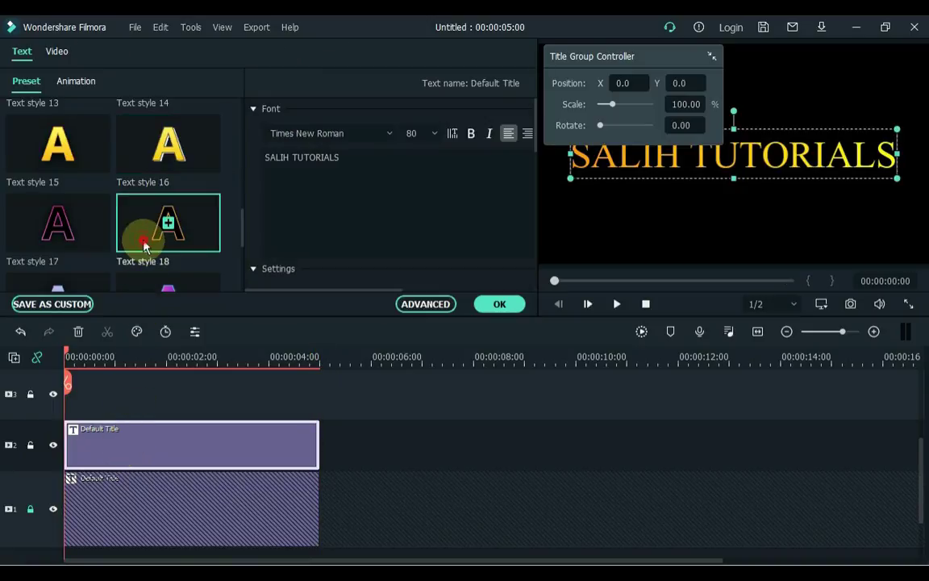
pyautogui.moveTo(564, 61); pyautogui.dragTo(517, 398)
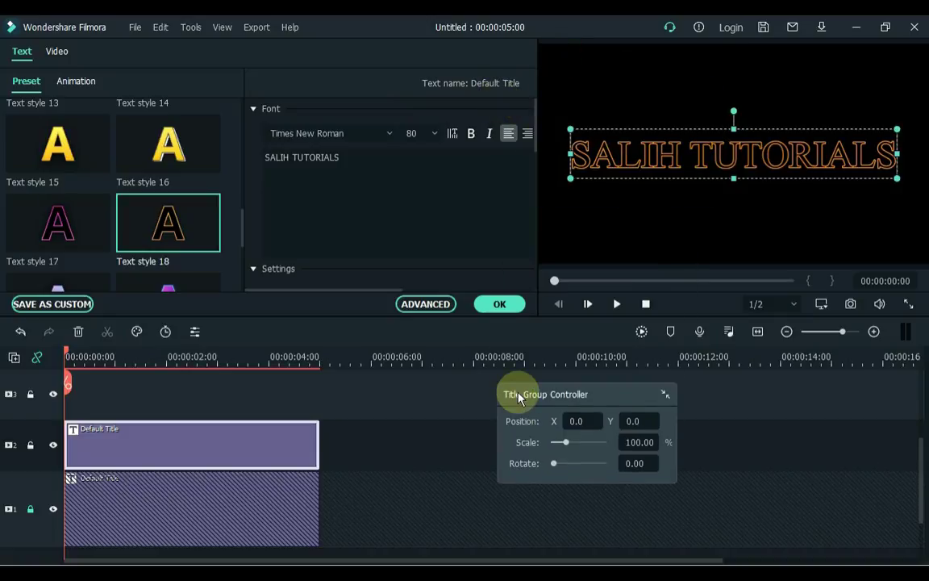
pyautogui.click(79, 83)
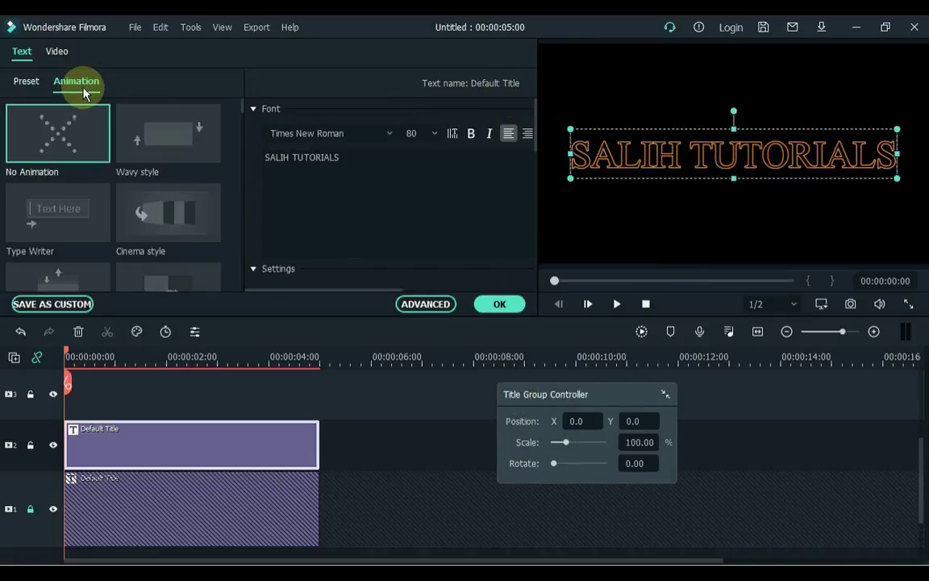
pyautogui.click(79, 210)
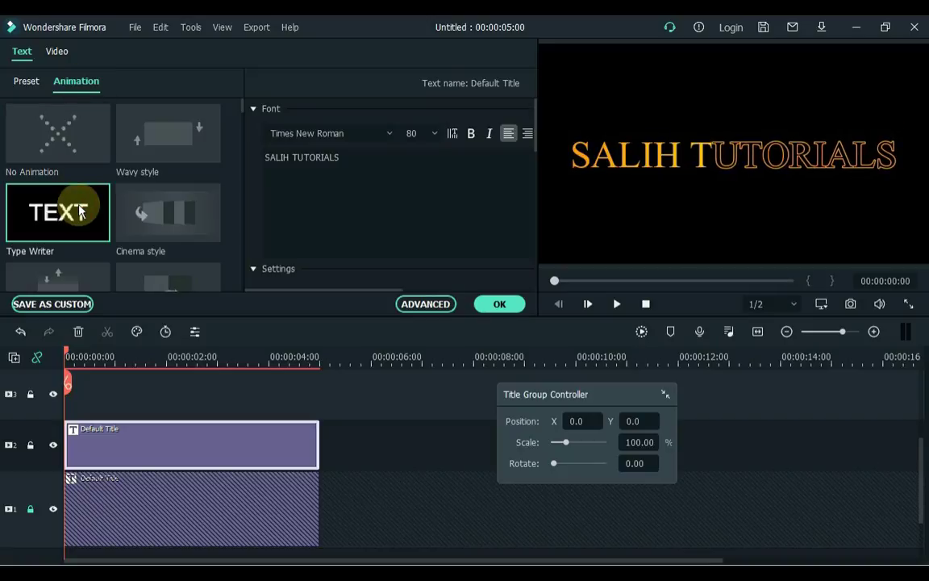
pyautogui.click(497, 304)
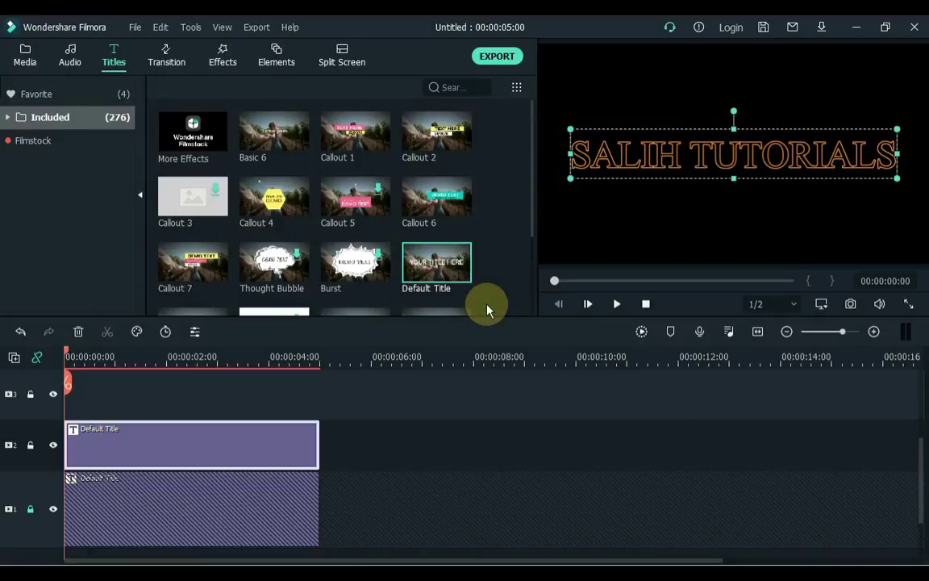
# Place the Delay Grab effect on the track above the titles.
pyautogui.click(225, 55)
pyautogui.click(451, 87)
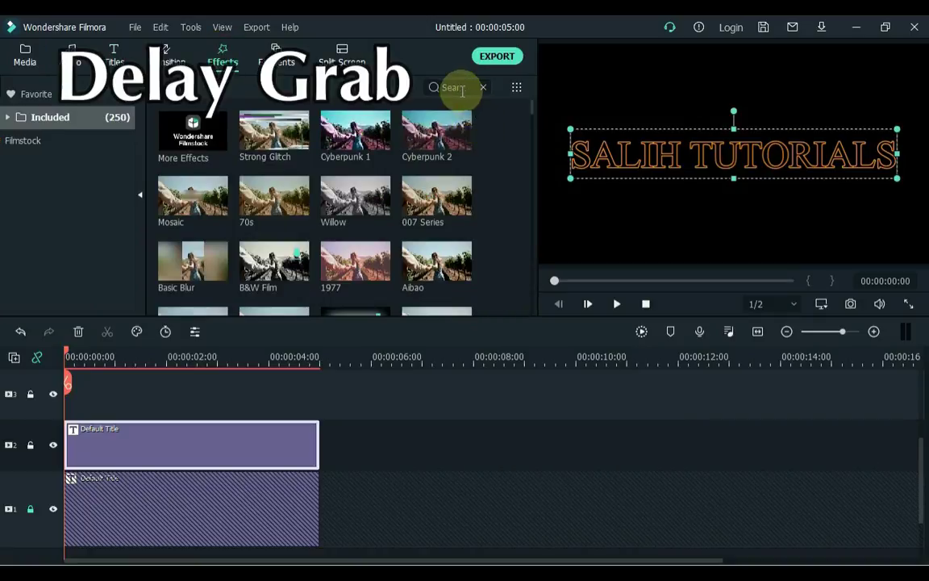
pyautogui.write('D')
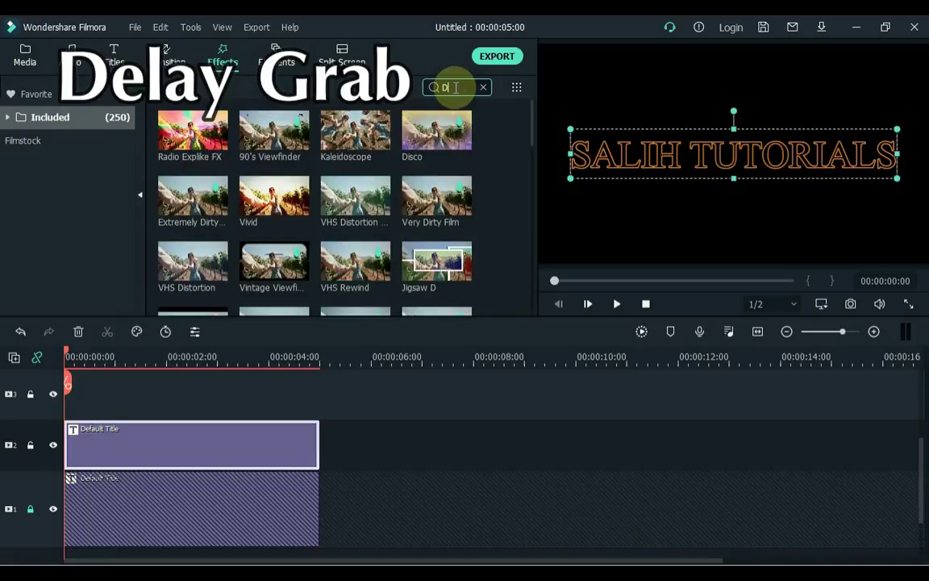
pyautogui.write('elay grab')
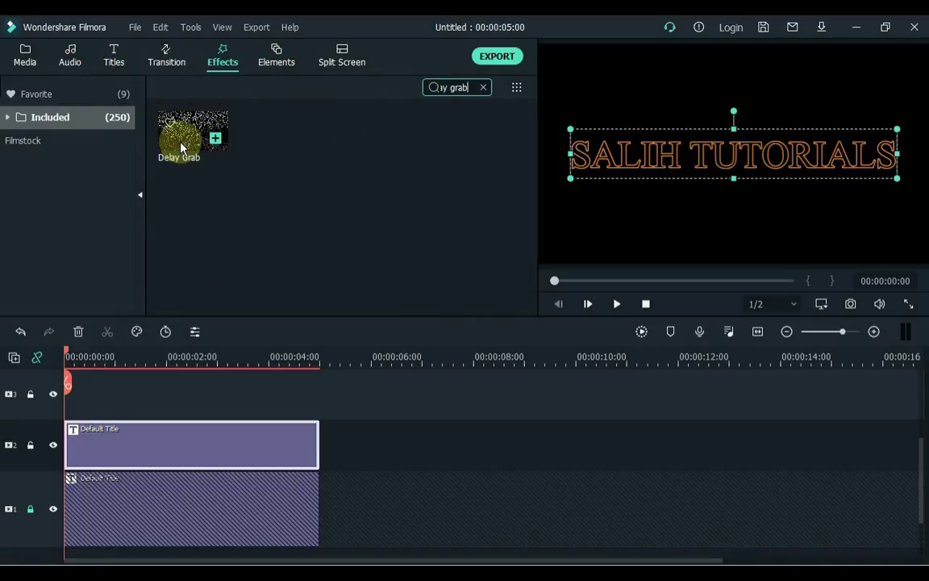
pyautogui.moveTo(179, 135); pyautogui.dragTo(69, 398)
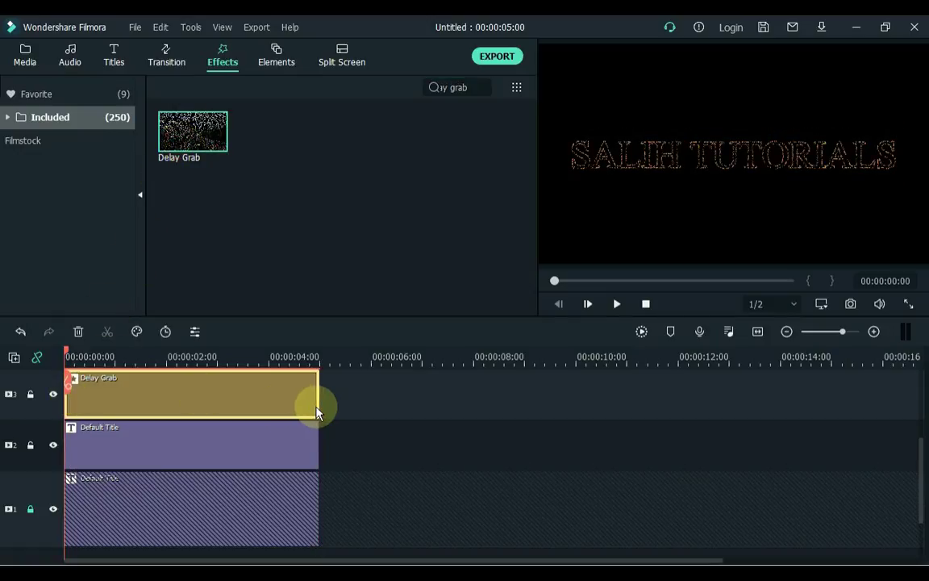
# Shift the track 2 title and Delay Grab clip slightly later together.
pyautogui.click(256, 437)
pyautogui.click(86, 442)
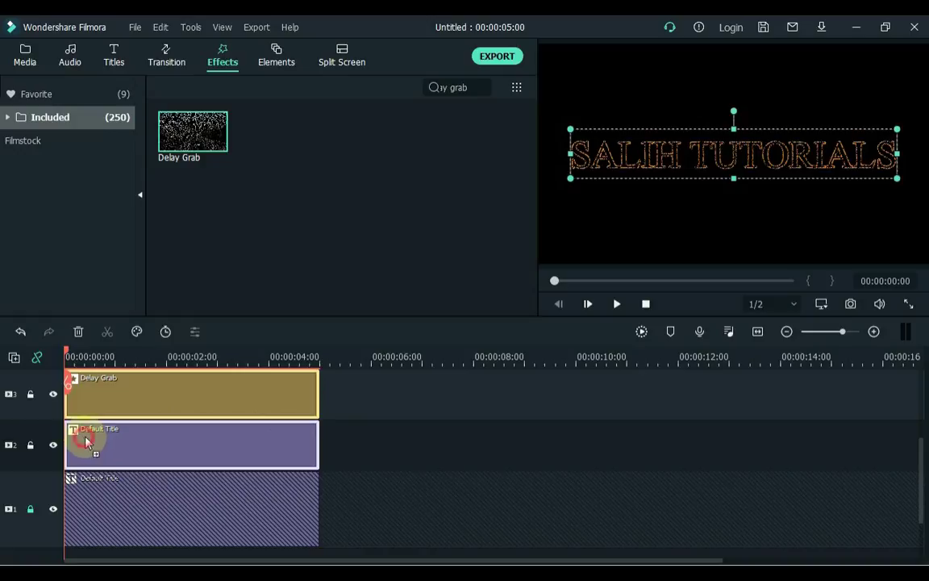
pyautogui.moveTo(86, 441); pyautogui.dragTo(102, 441)
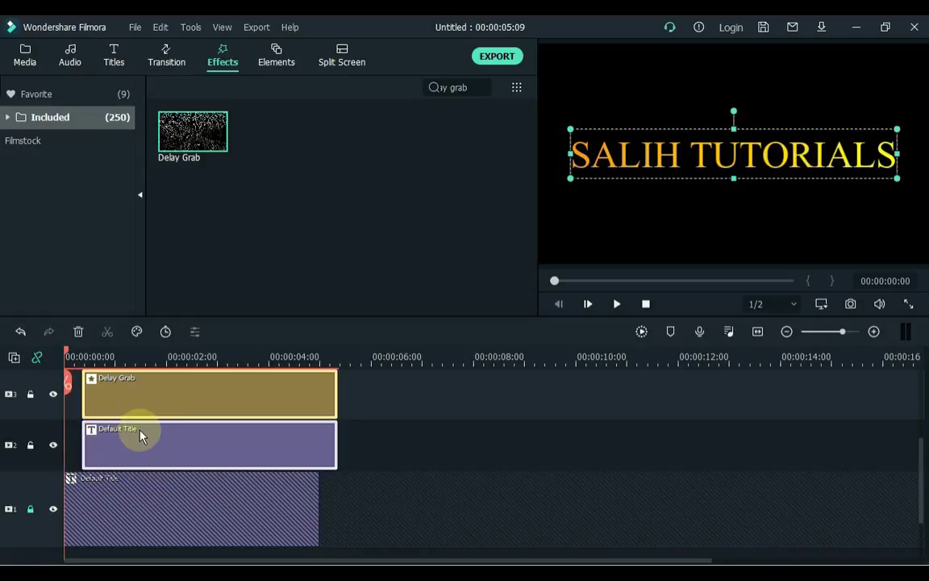
# Move the Delay Grab clip to start at 0, extend it to the title's end, and play to check.
pyautogui.click(216, 419)
pyautogui.moveTo(295, 401); pyautogui.dragTo(271, 403)
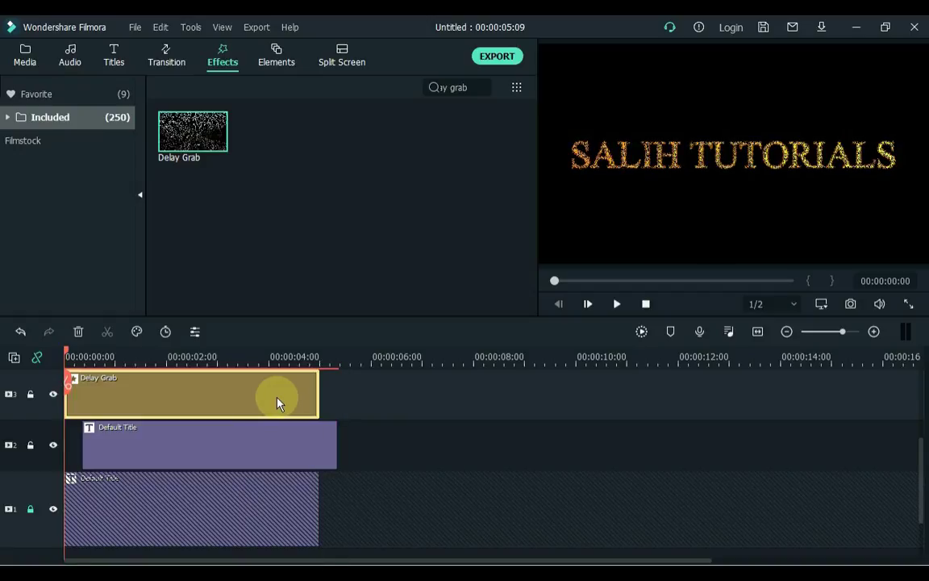
pyautogui.moveTo(319, 394); pyautogui.dragTo(341, 395)
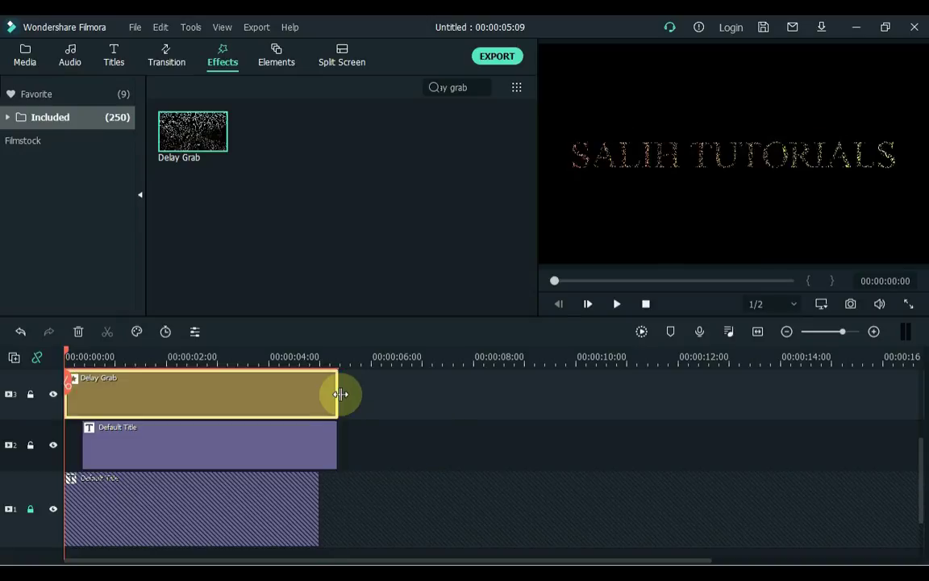
pyautogui.press('space')
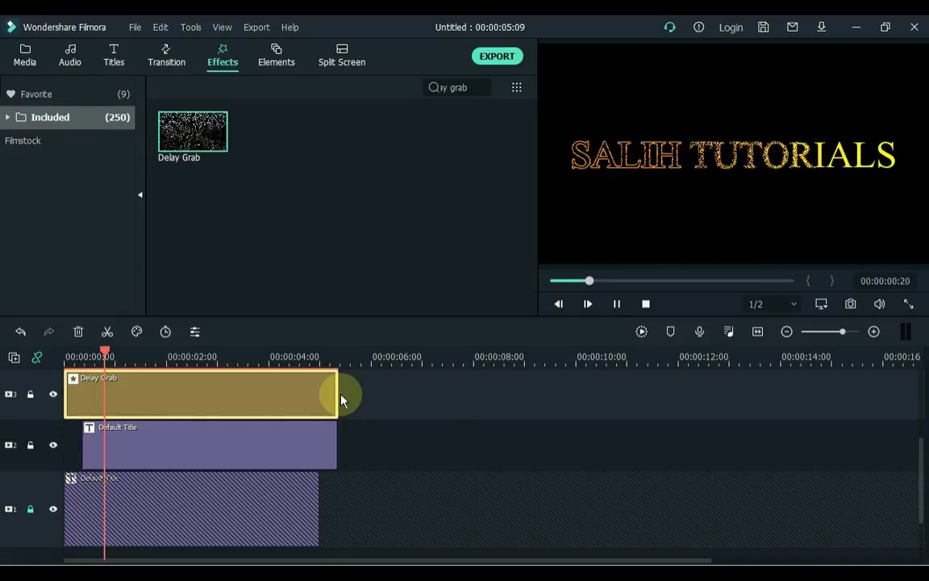
pyautogui.hotkey('ctrl', '/')
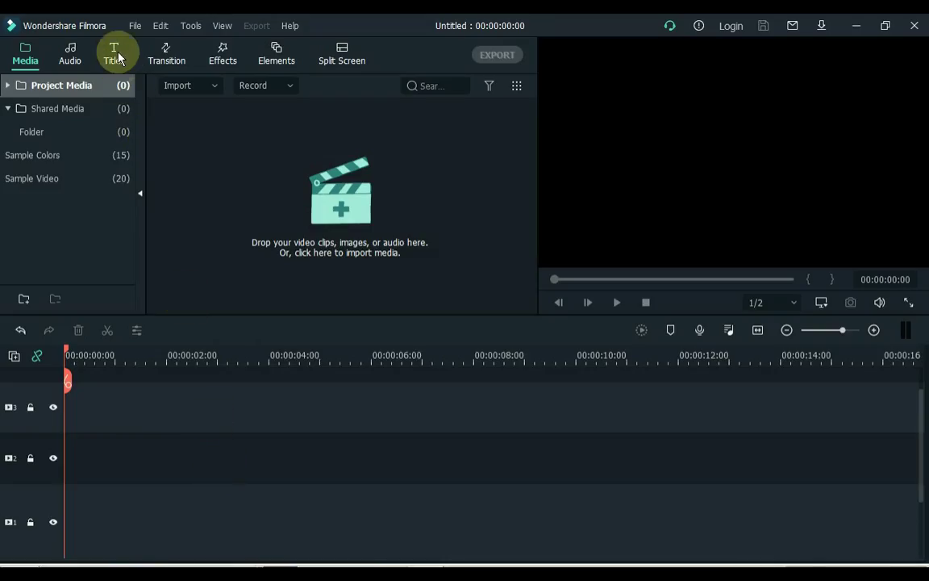
# Add a Default Title to track 1 and change its text to 'SALIH TUTORIALS'.
pyautogui.click(115, 55)
pyautogui.moveTo(415, 261); pyautogui.dragTo(68, 521)
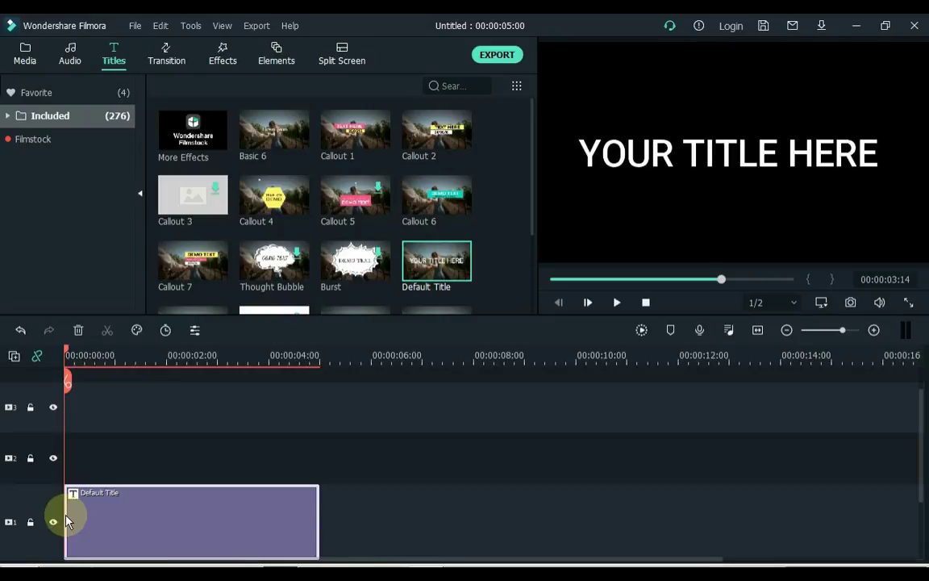
pyautogui.doubleClick(125, 525)
pyautogui.click(372, 200)
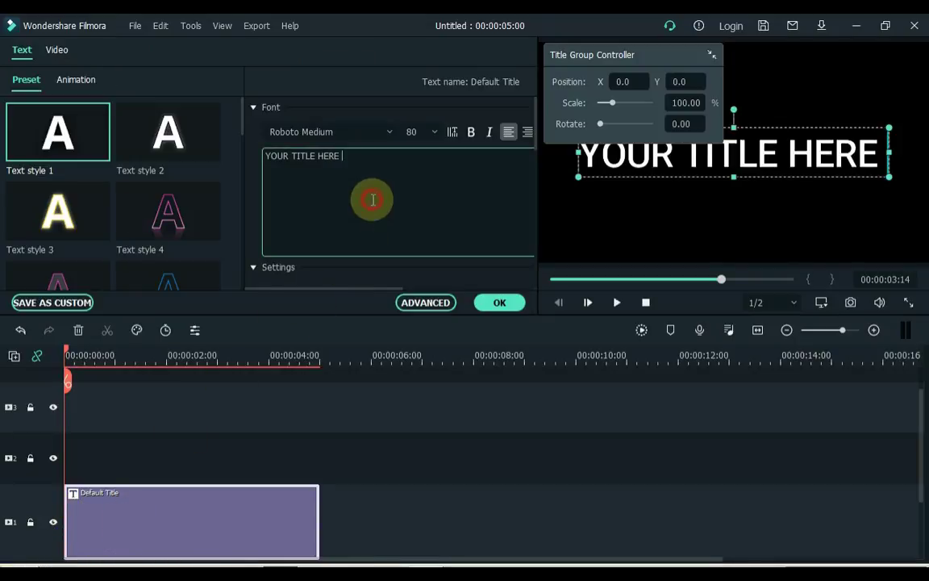
pyautogui.hotkey('ctrl', 'a')
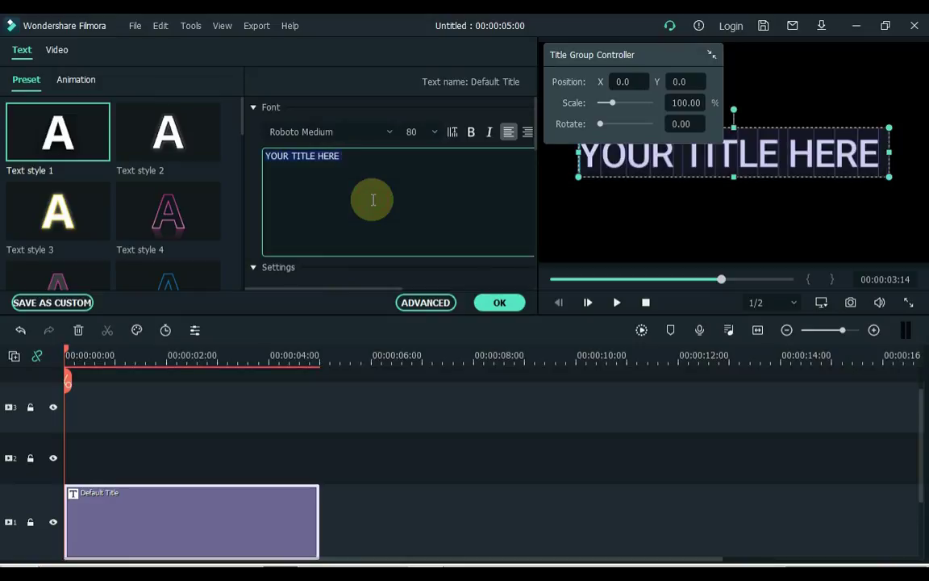
pyautogui.write('S')
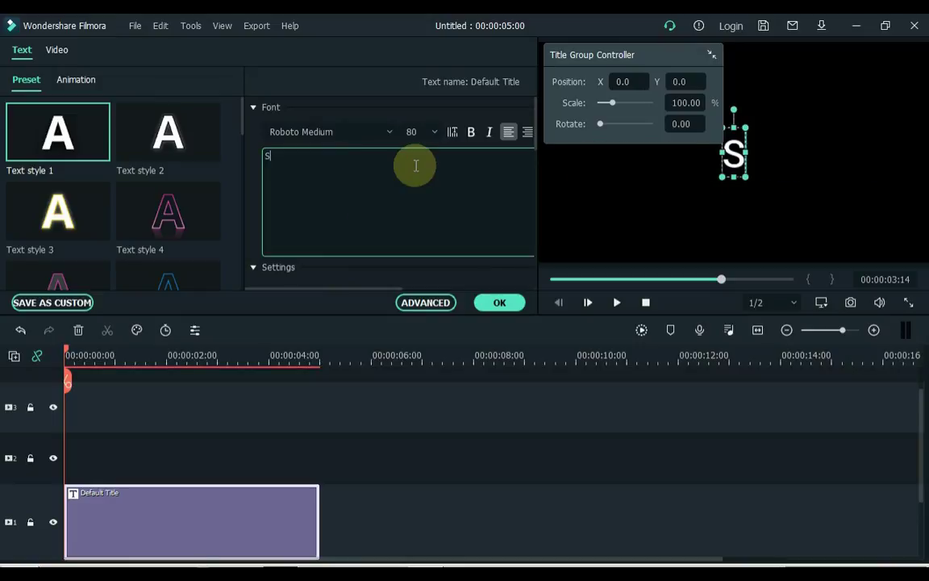
pyautogui.write('ALIH TUTORIALS')
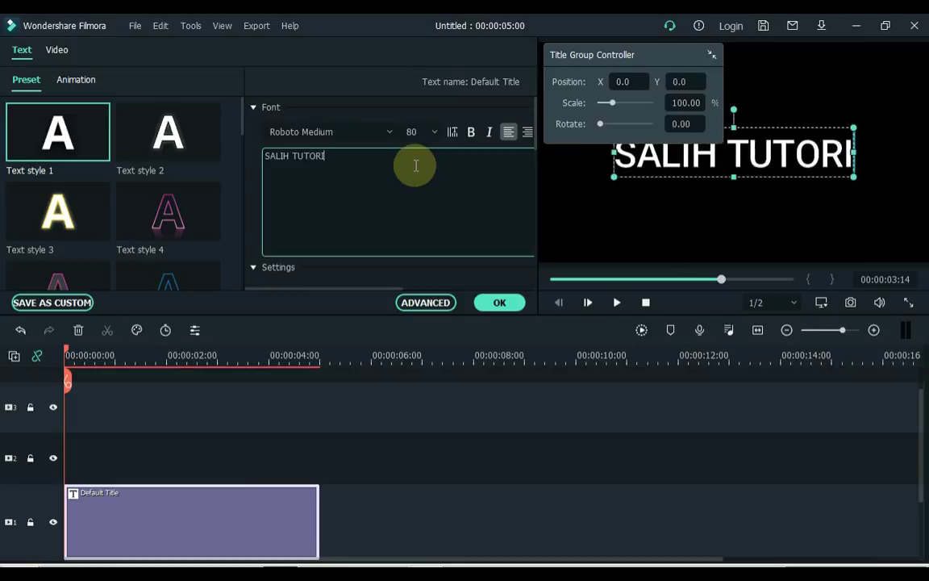
# Set the title font to Impact at size 125.
pyautogui.click(359, 133)
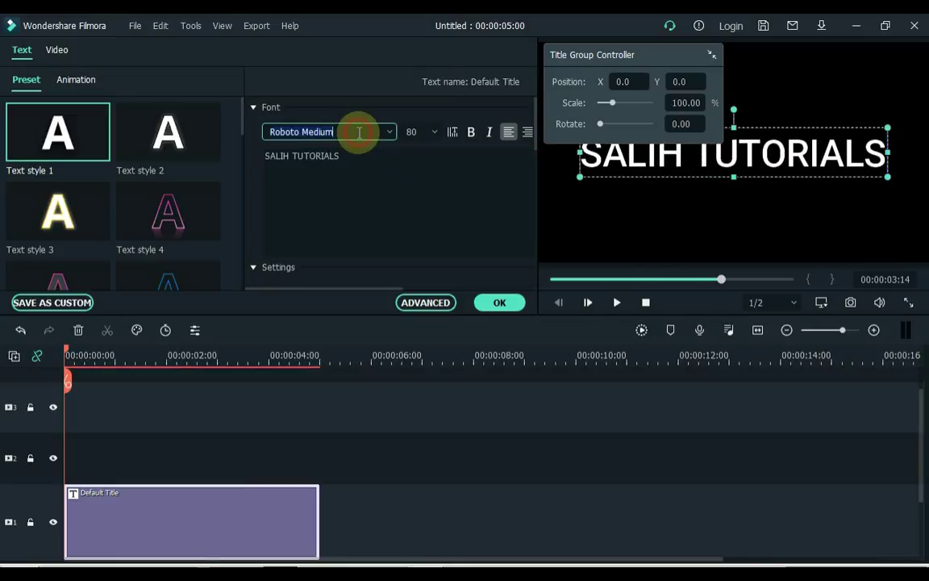
pyautogui.write('IMPACT')
pyautogui.press('Return')
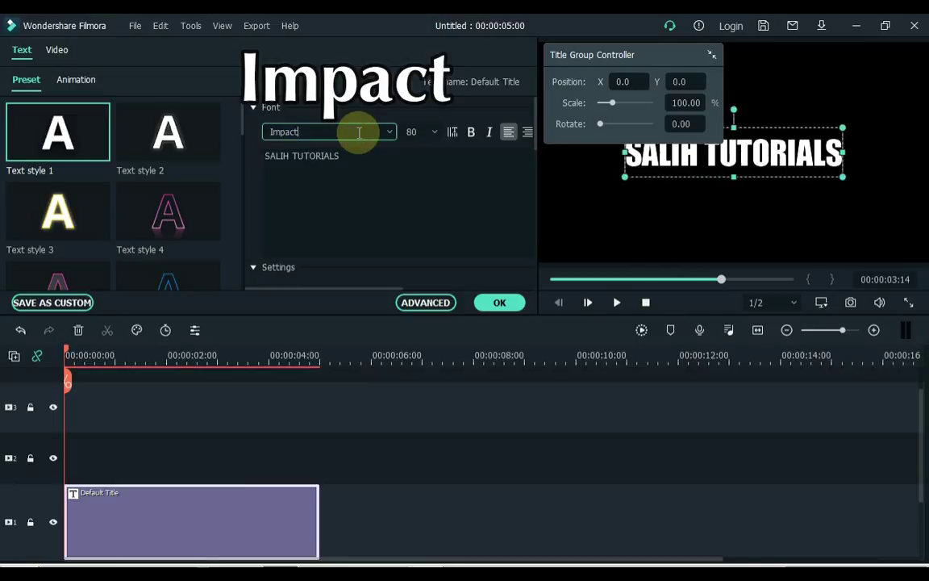
pyautogui.click(435, 133)
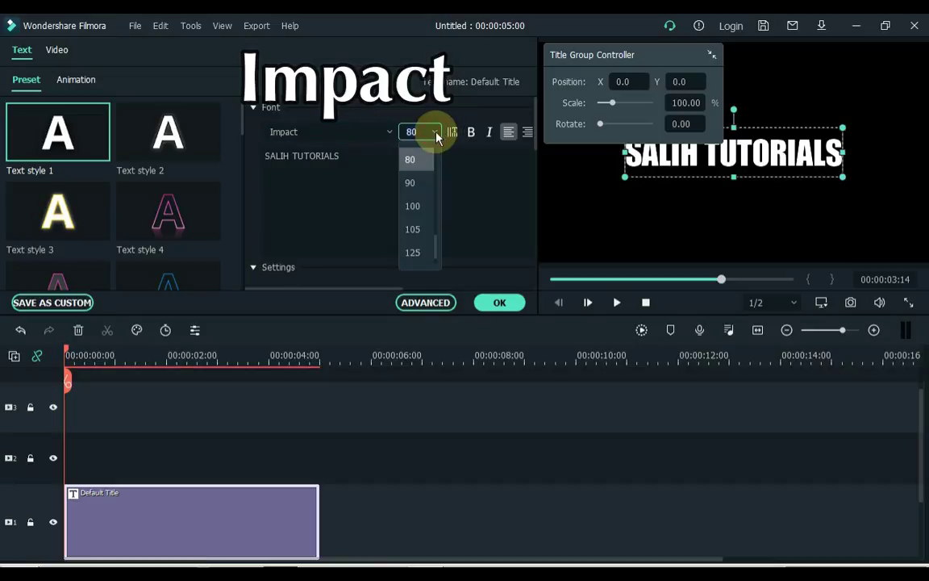
pyautogui.click(418, 248)
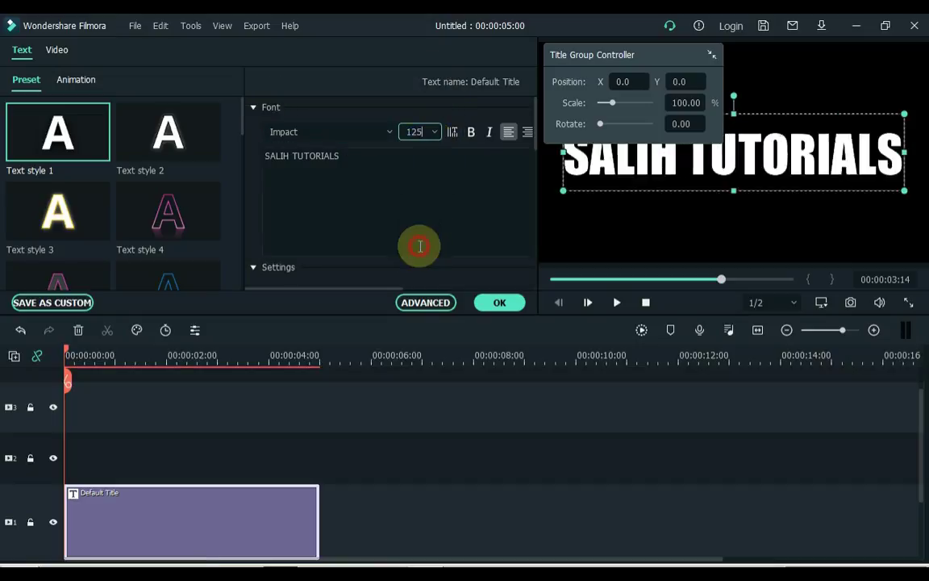
pyautogui.moveTo(588, 47); pyautogui.dragTo(595, 370)
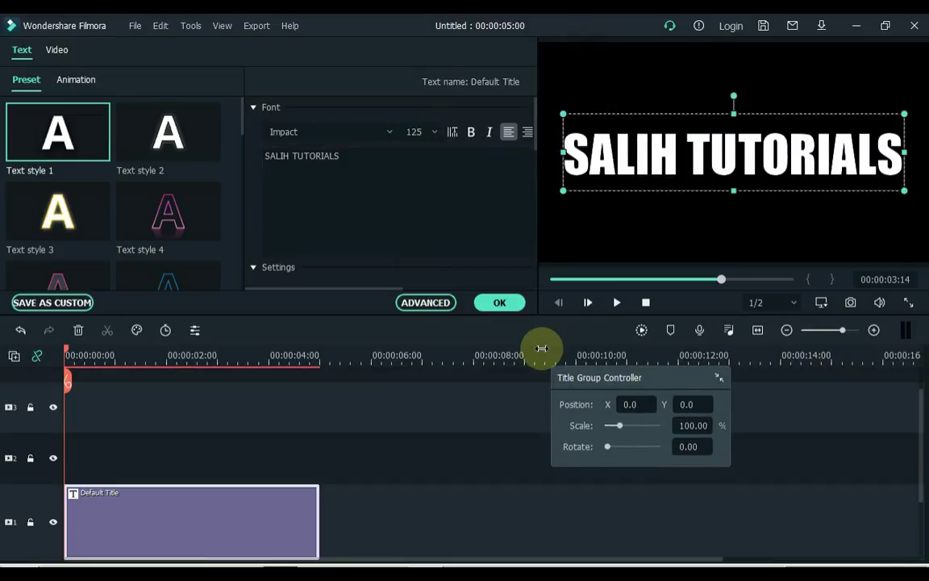
pyautogui.moveTo(248, 129); pyautogui.dragTo(255, 263)
# Apply the blue Text style 22 and the Cinema style animation to the title.
pyautogui.click(199, 246)
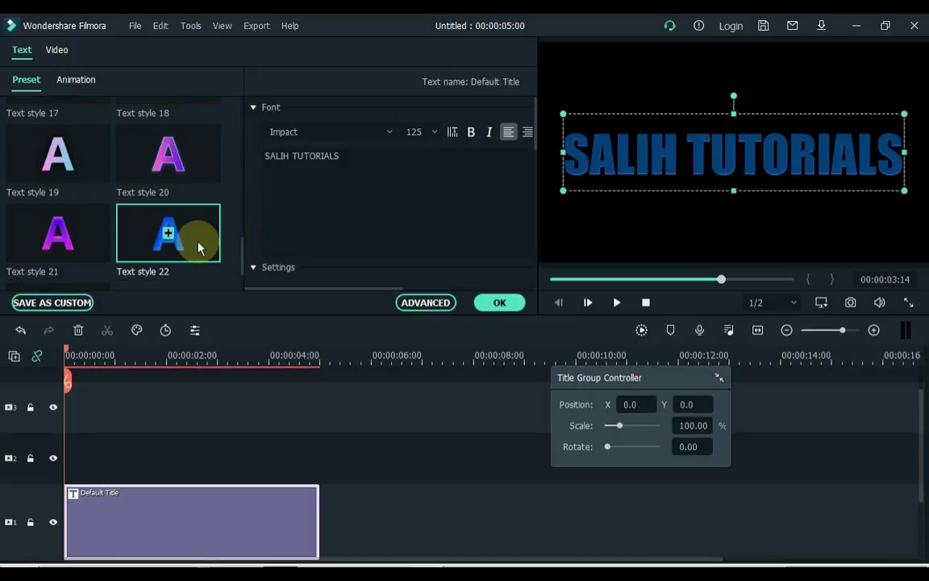
pyautogui.click(77, 82)
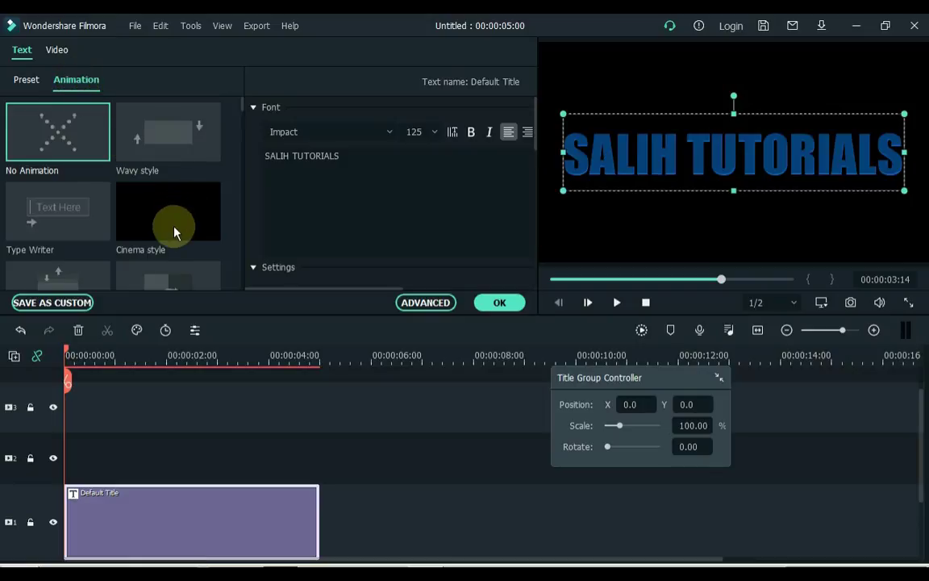
pyautogui.click(175, 232)
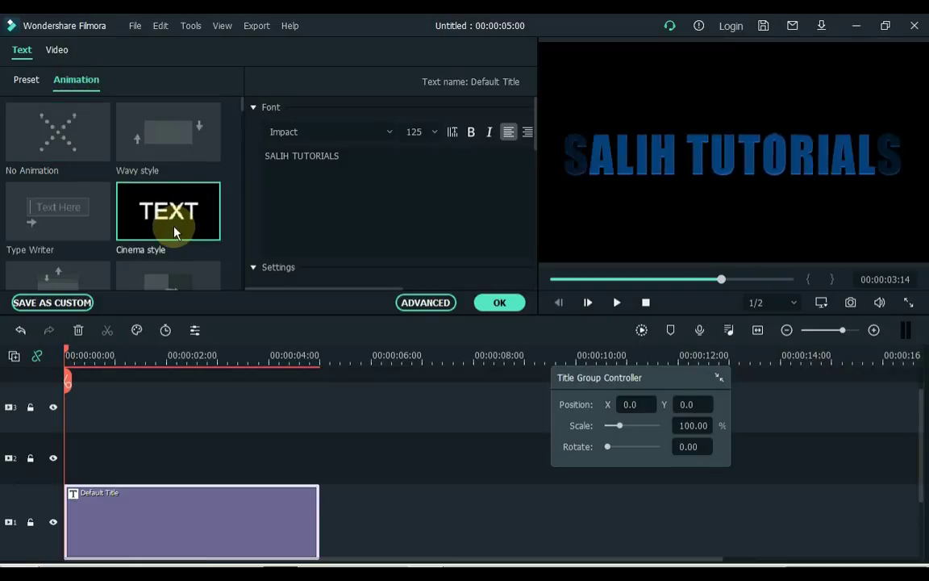
pyautogui.click(506, 302)
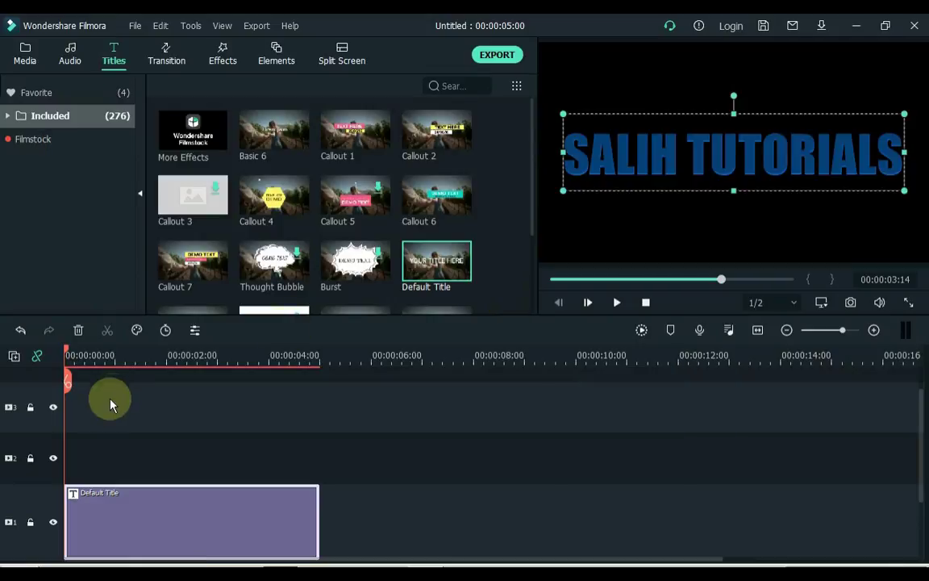
# Copy the blue title, lock video track 1, and paste the copy onto track 2.
pyautogui.rightClick(116, 513)
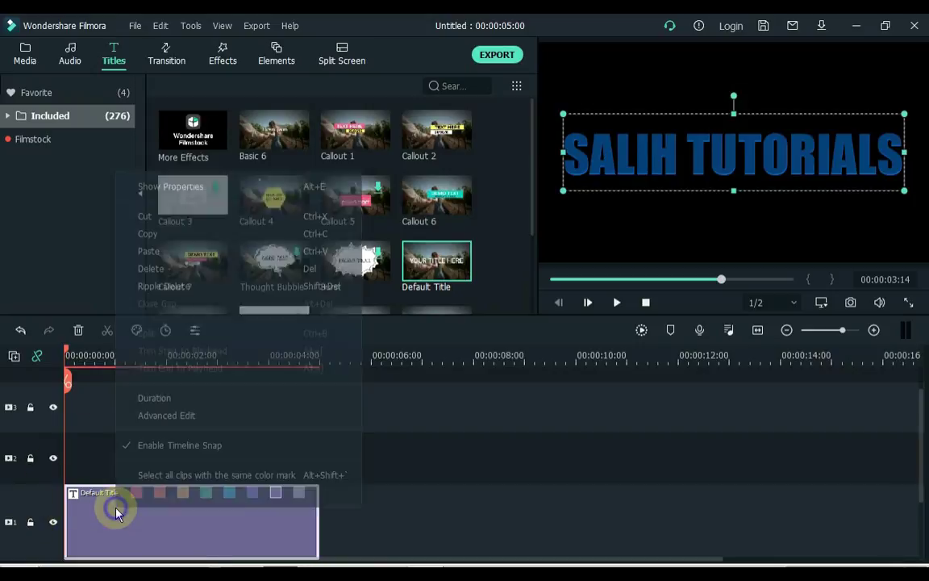
pyautogui.click(162, 234)
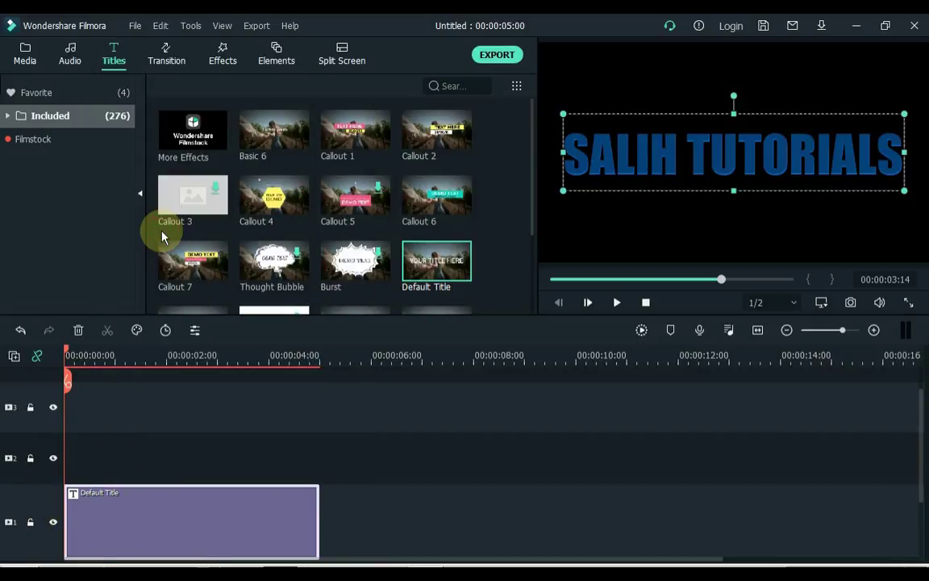
pyautogui.click(31, 523)
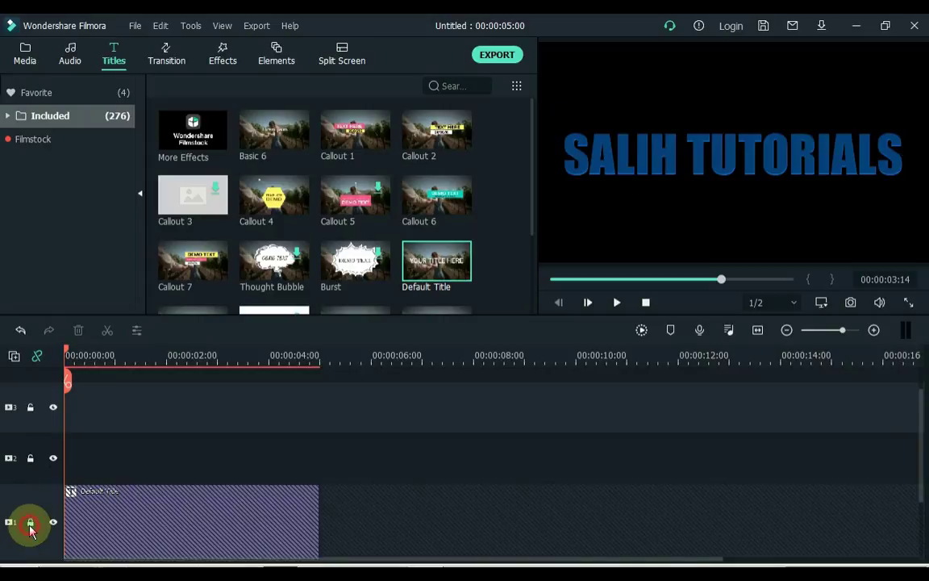
pyautogui.rightClick(78, 468)
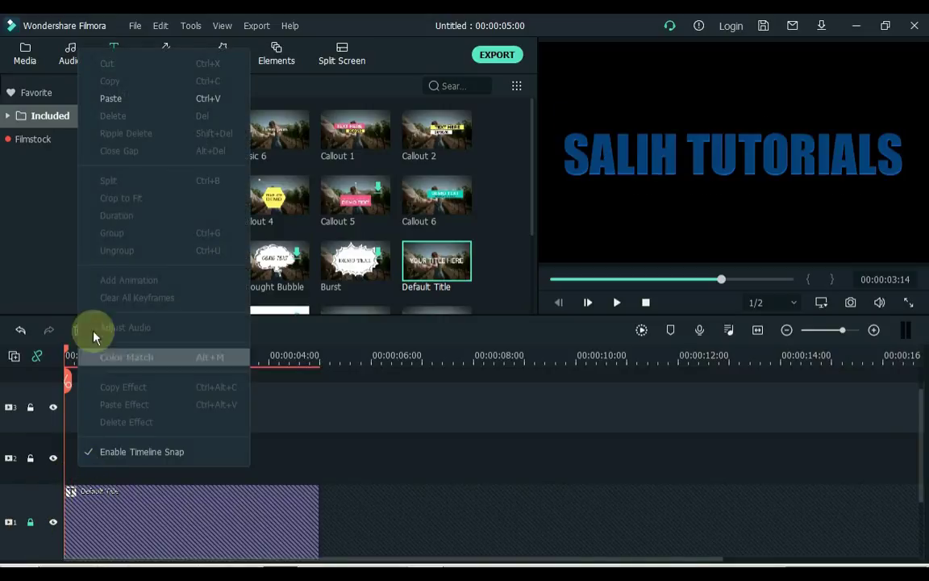
pyautogui.click(140, 105)
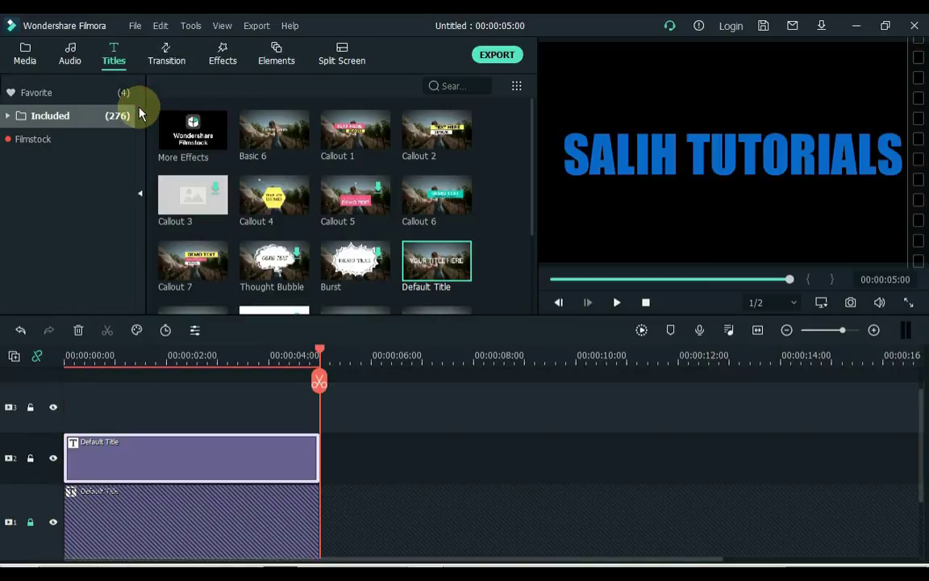
# Restyle the track 2 copy with purple Text style 20, shift it slightly later, and play back.
pyautogui.doubleClick(85, 453)
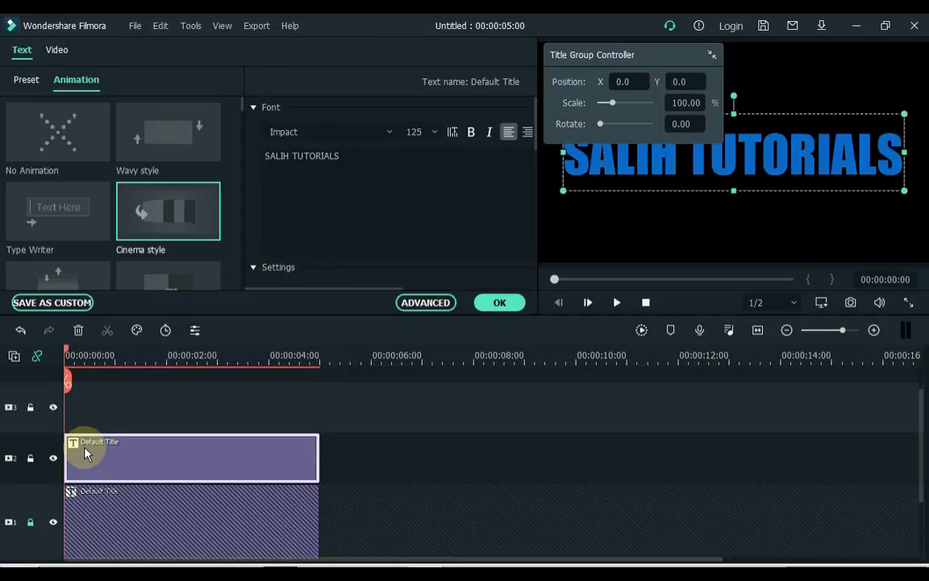
pyautogui.click(26, 85)
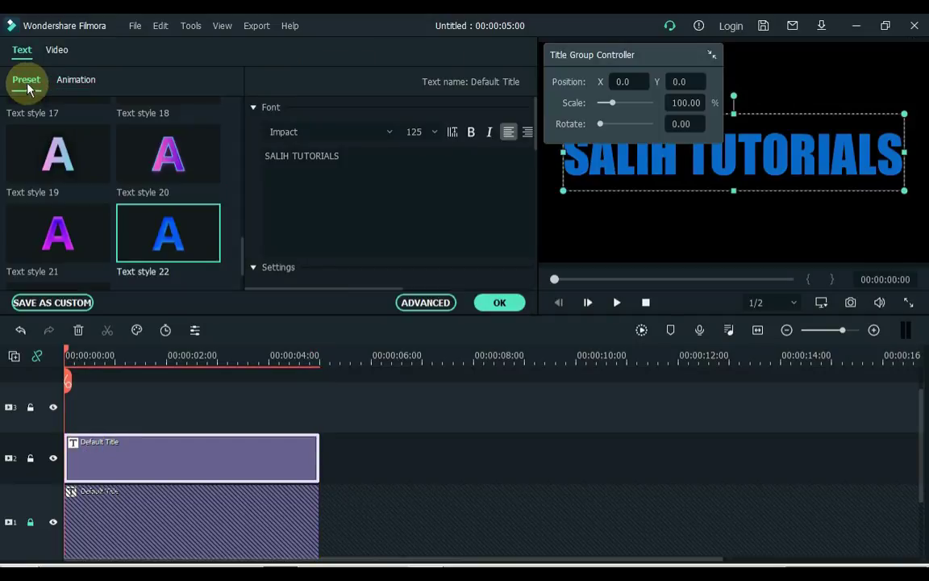
pyautogui.click(207, 165)
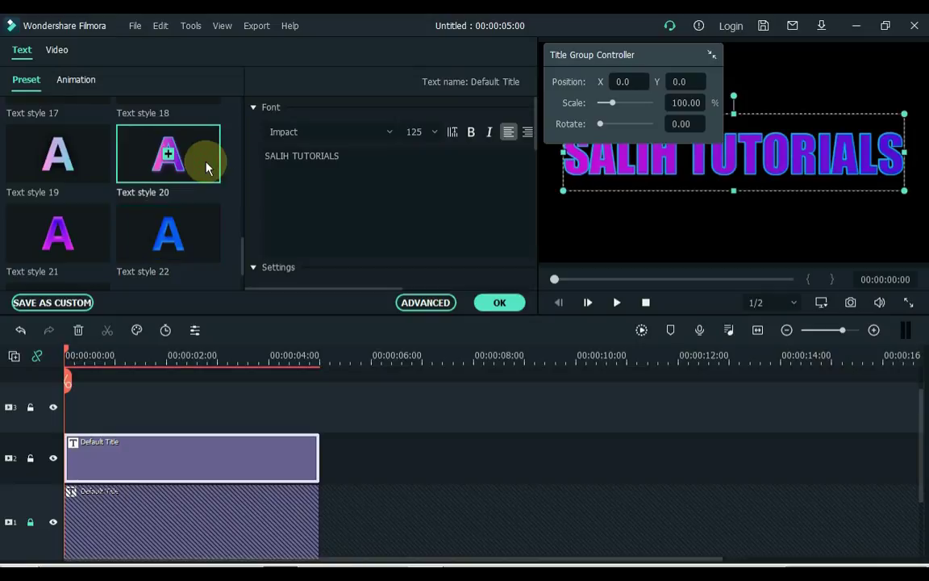
pyautogui.click(492, 305)
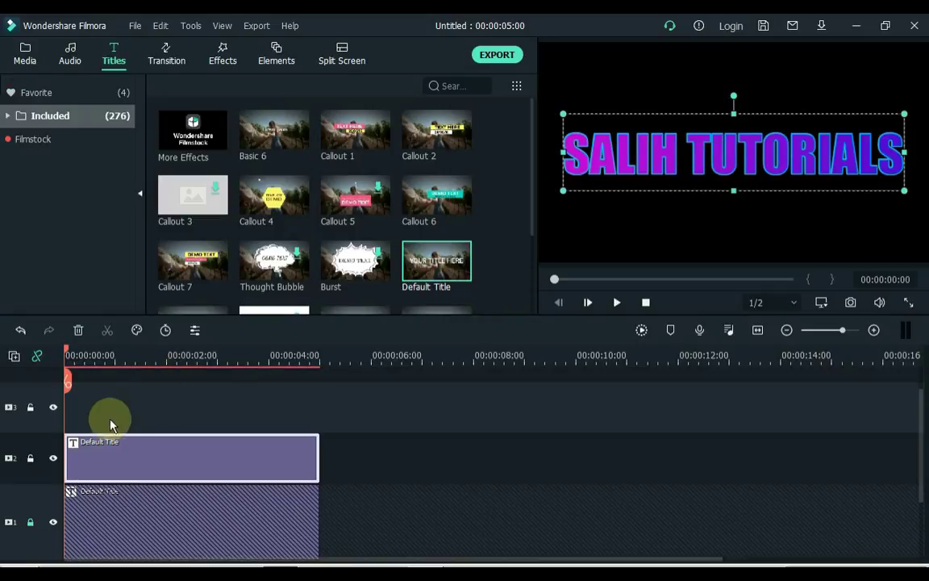
pyautogui.moveTo(75, 458); pyautogui.dragTo(92, 466)
pyautogui.press('space')
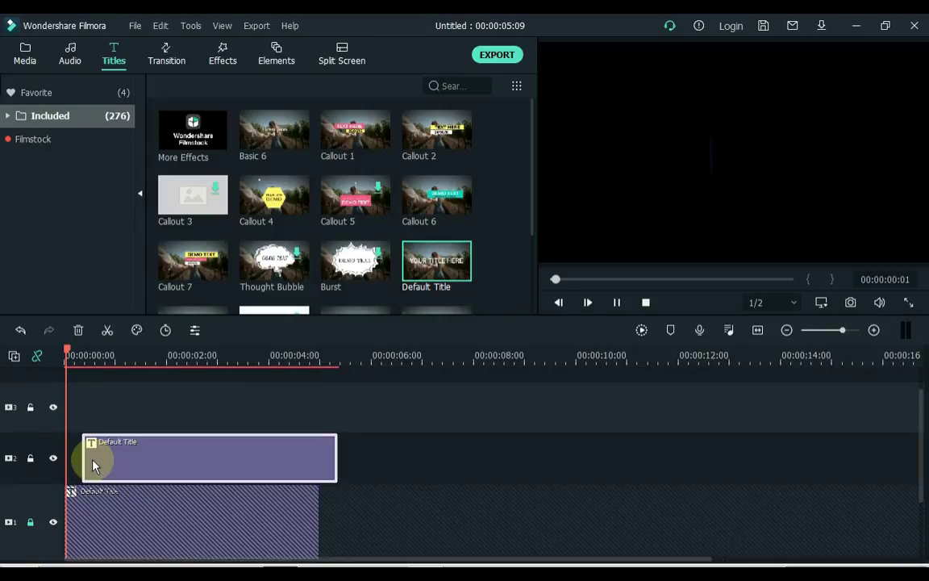